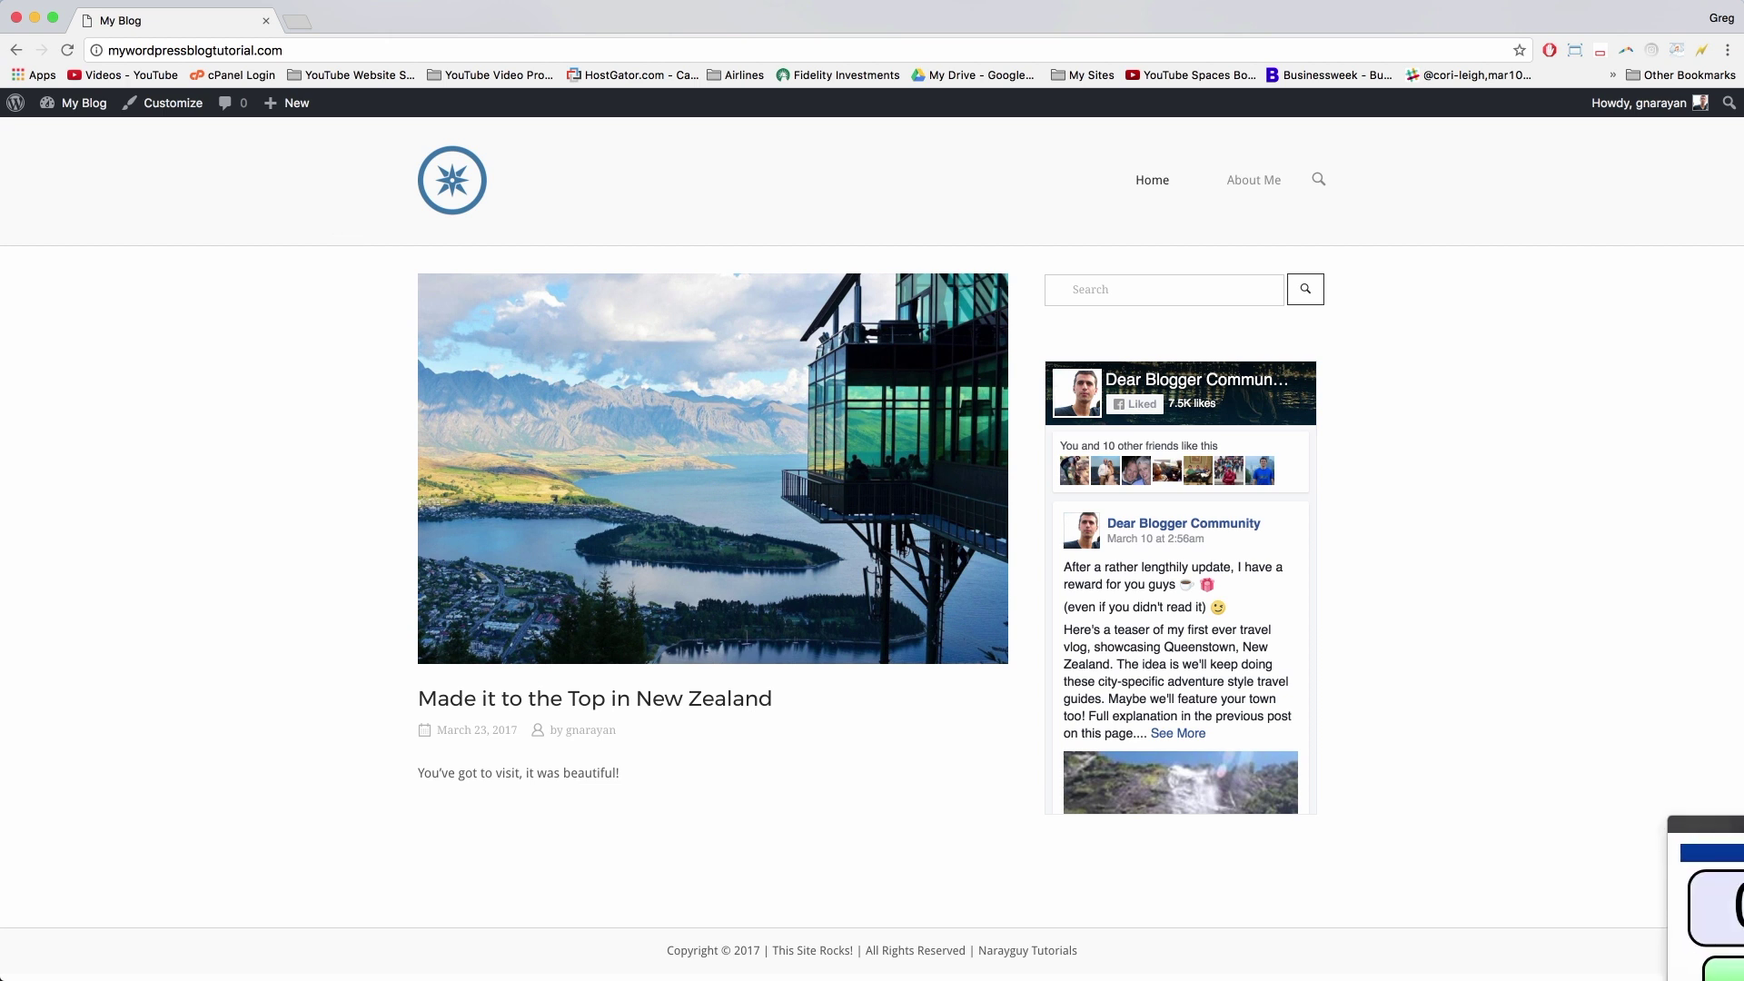
# Place the online stopwatch in the bottom-right corner over the blog and start it
pyautogui.moveTo(1743, 926); pyautogui.dragTo(1531, 770)
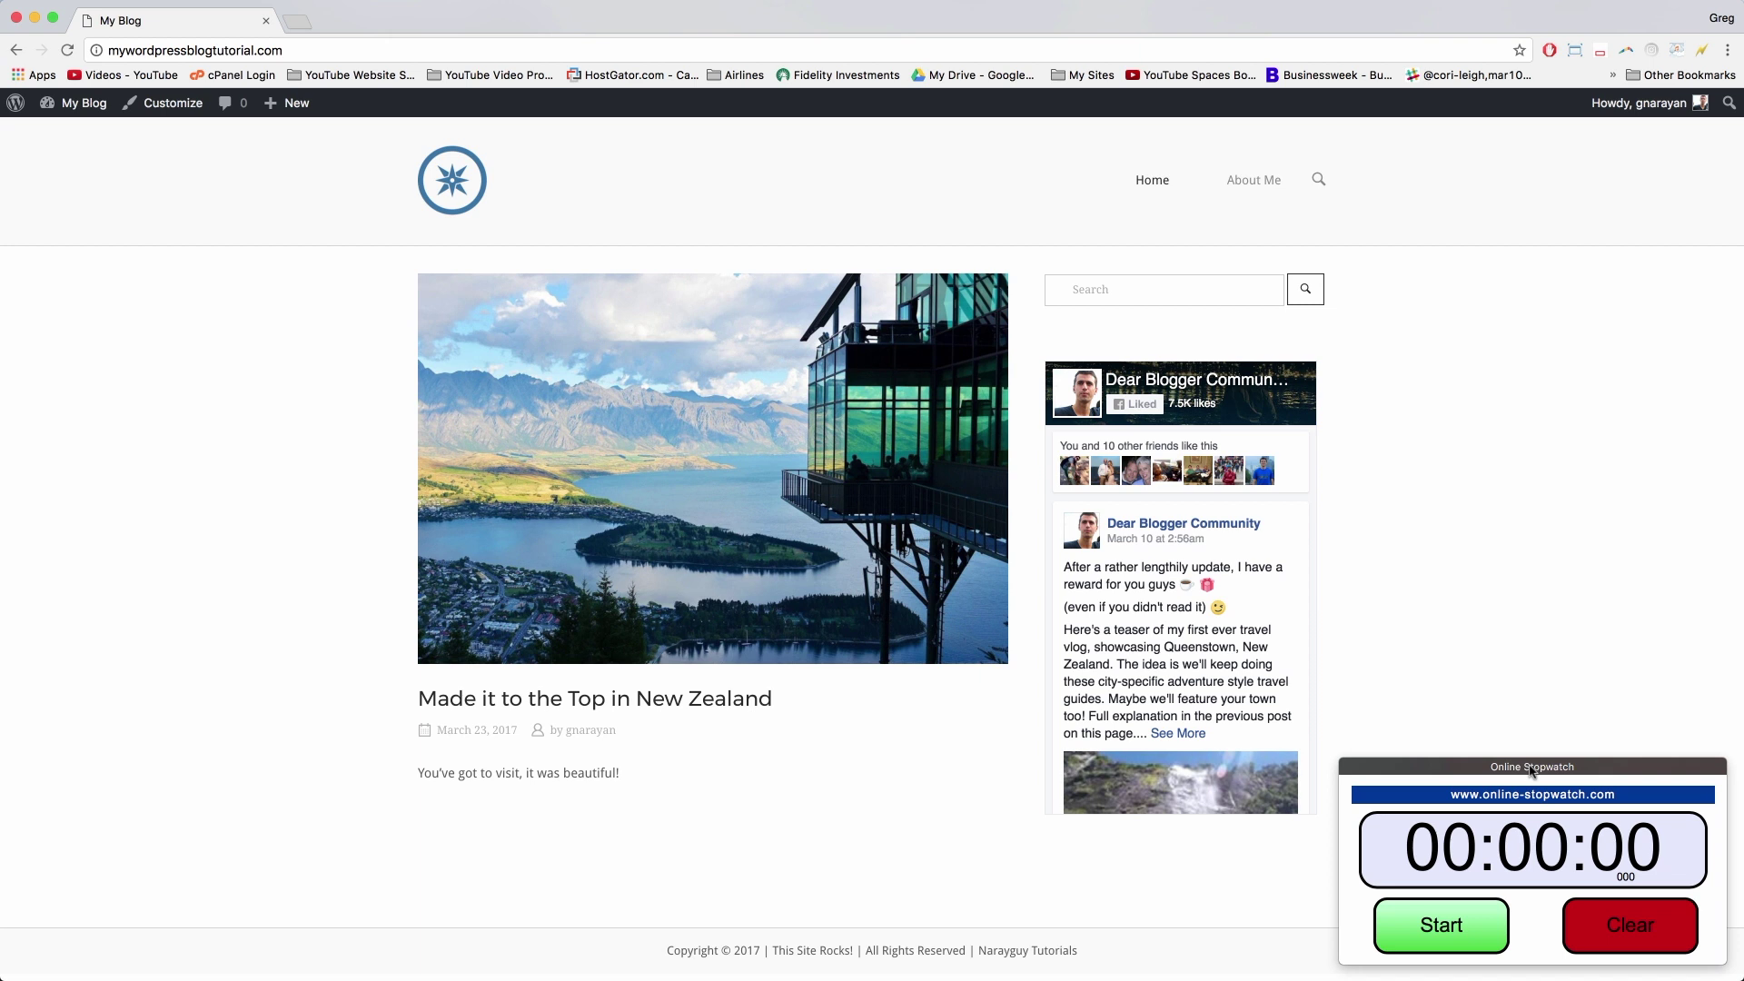
pyautogui.moveTo(1532, 771); pyautogui.dragTo(1534, 772)
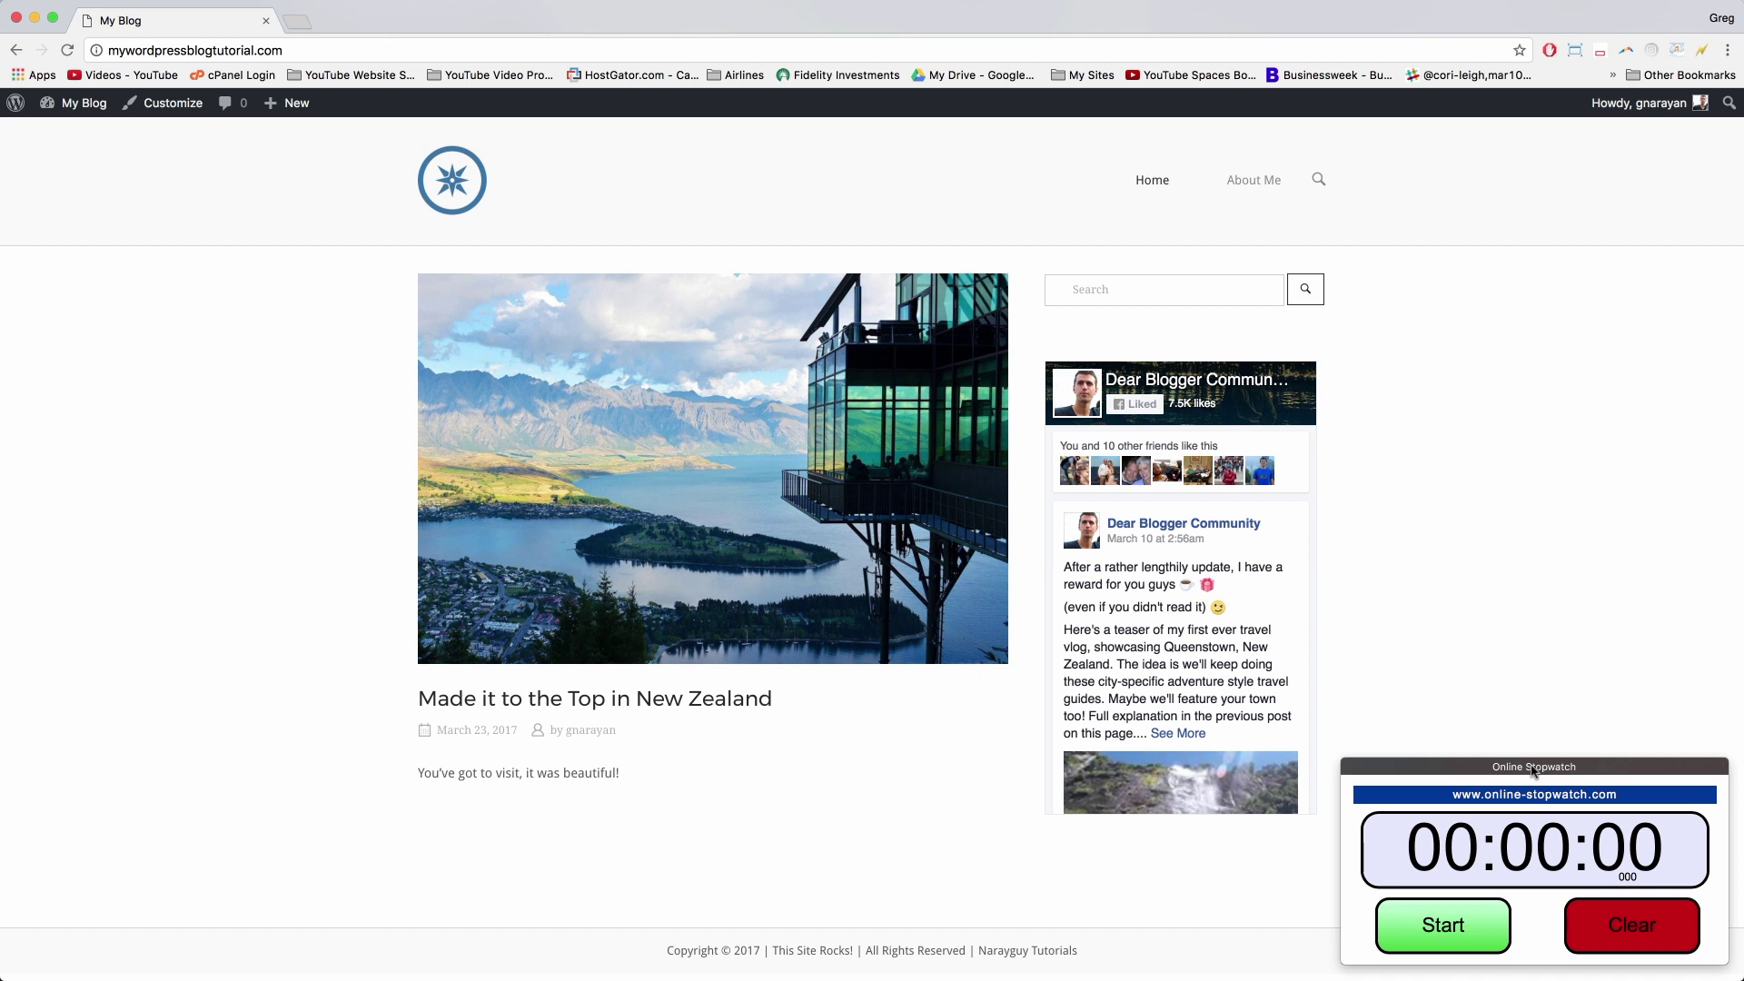
pyautogui.click(1261, 893)
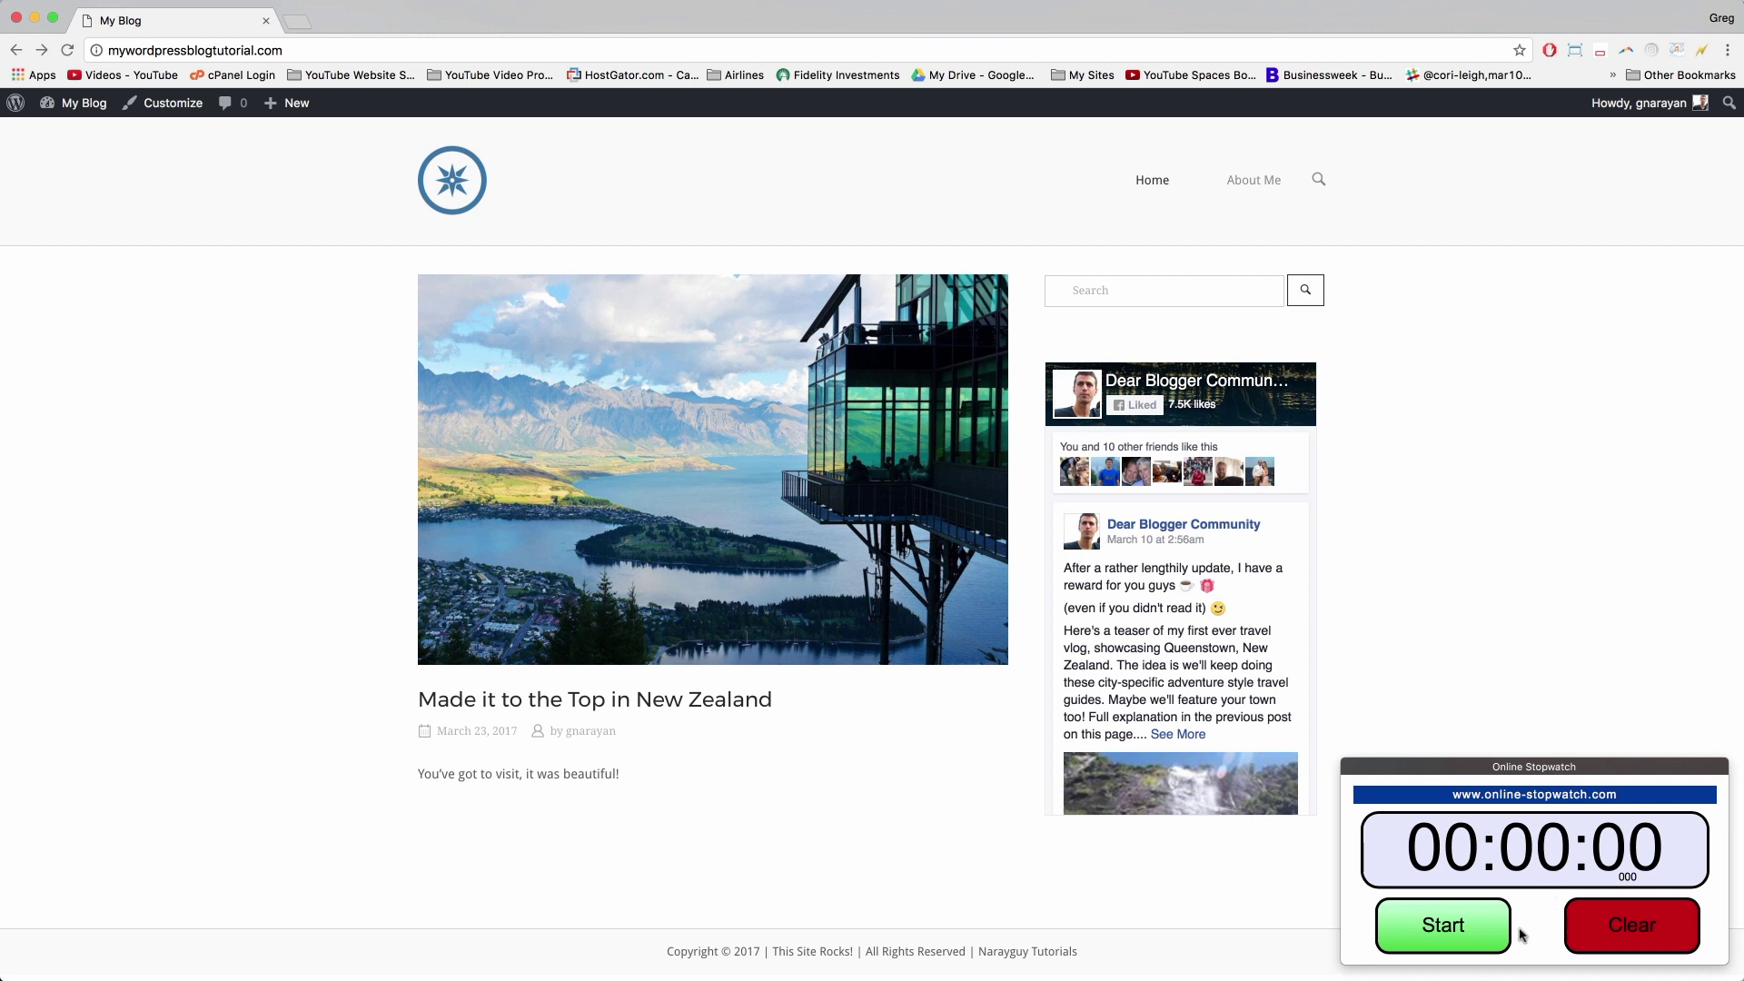
pyautogui.click(1440, 929)
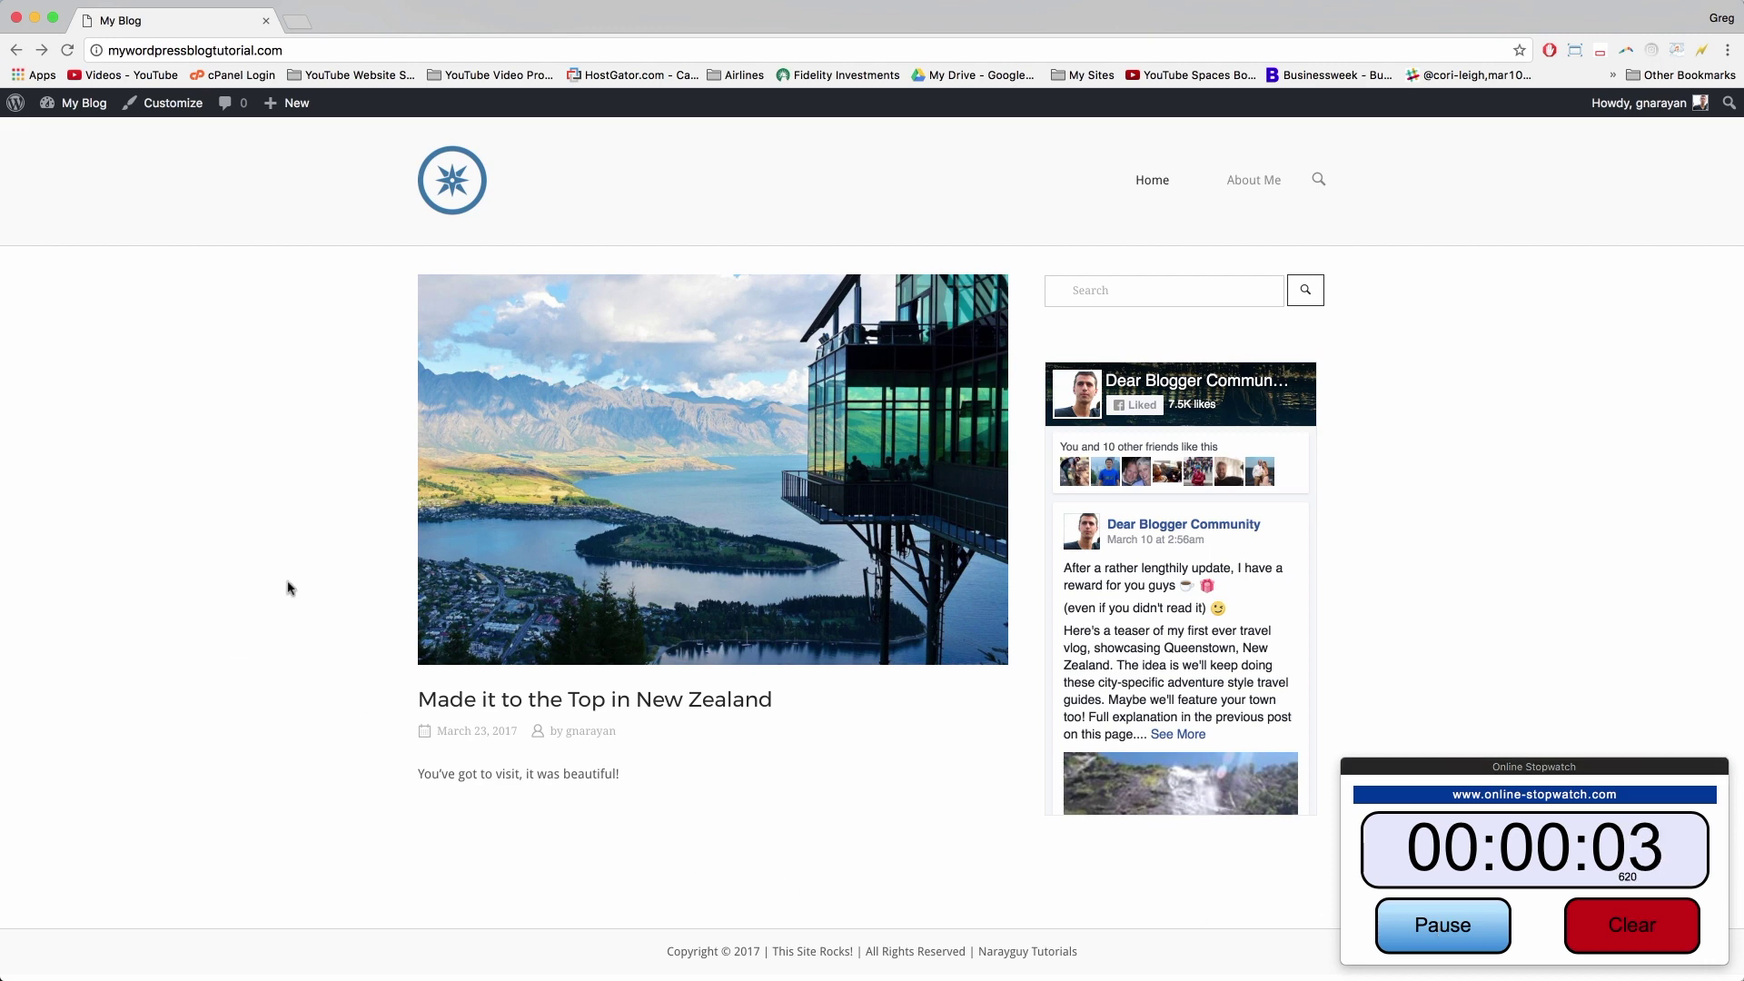
# Open an incognito window and search Google for 'analytics'
pyautogui.press('super+shift+n')
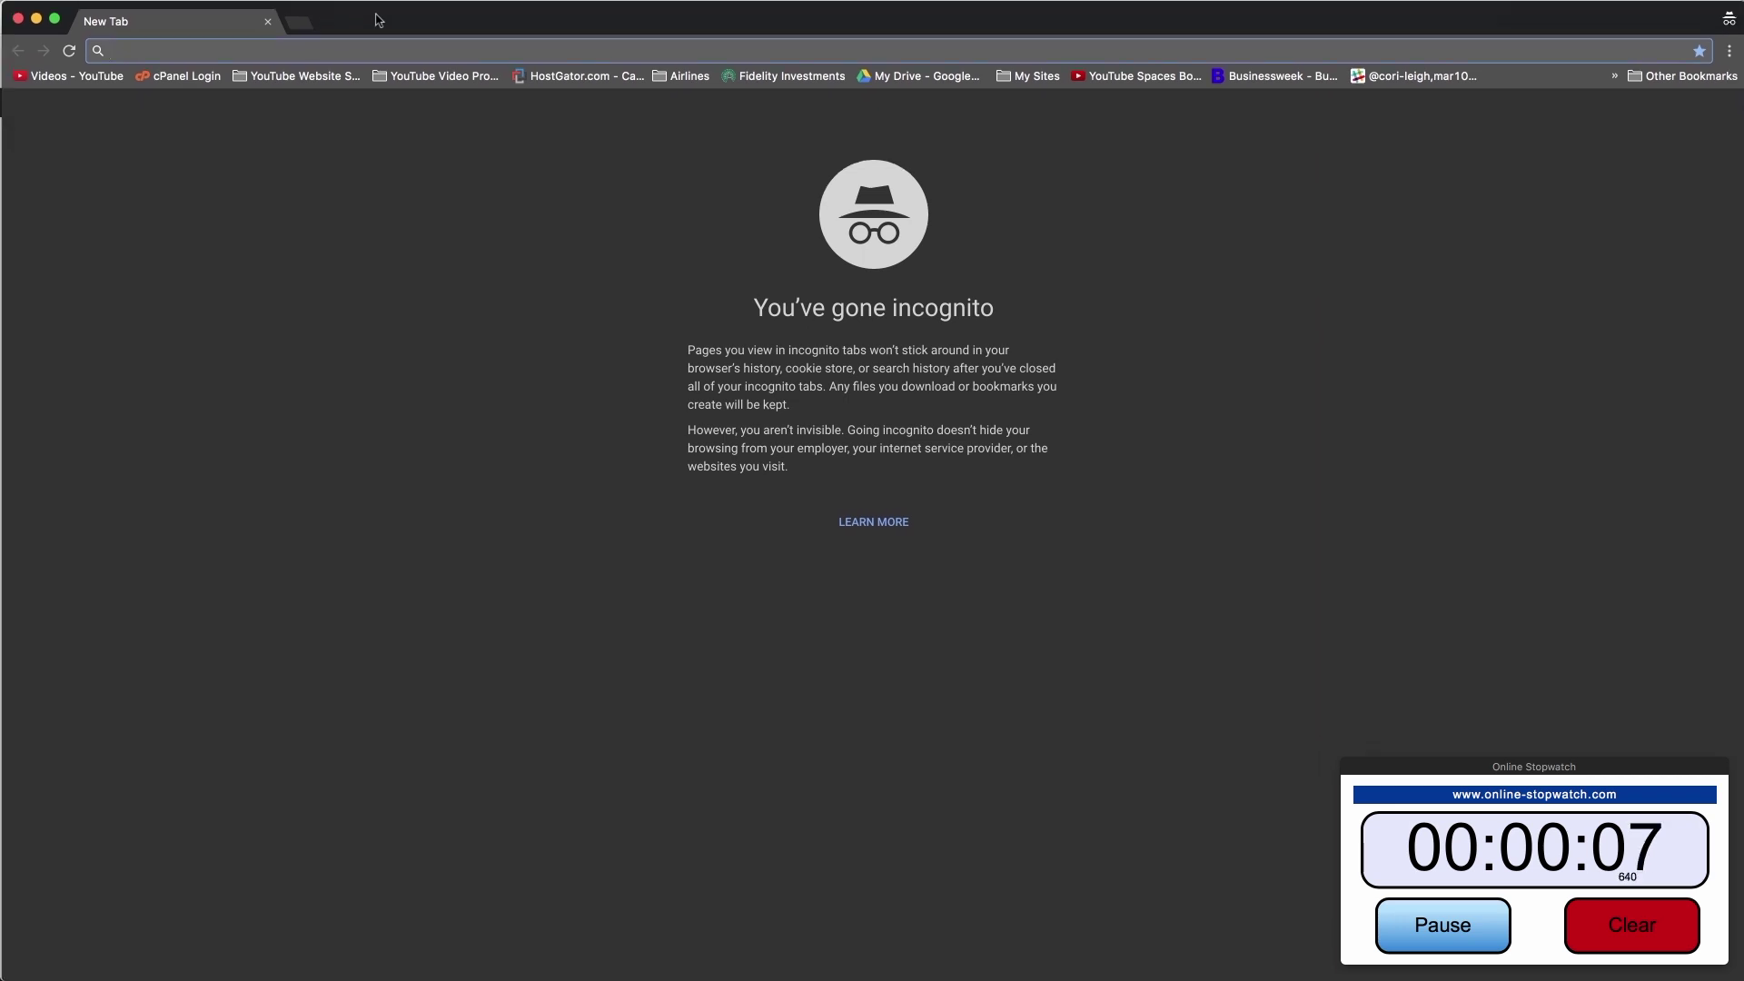
pyautogui.write('googl')
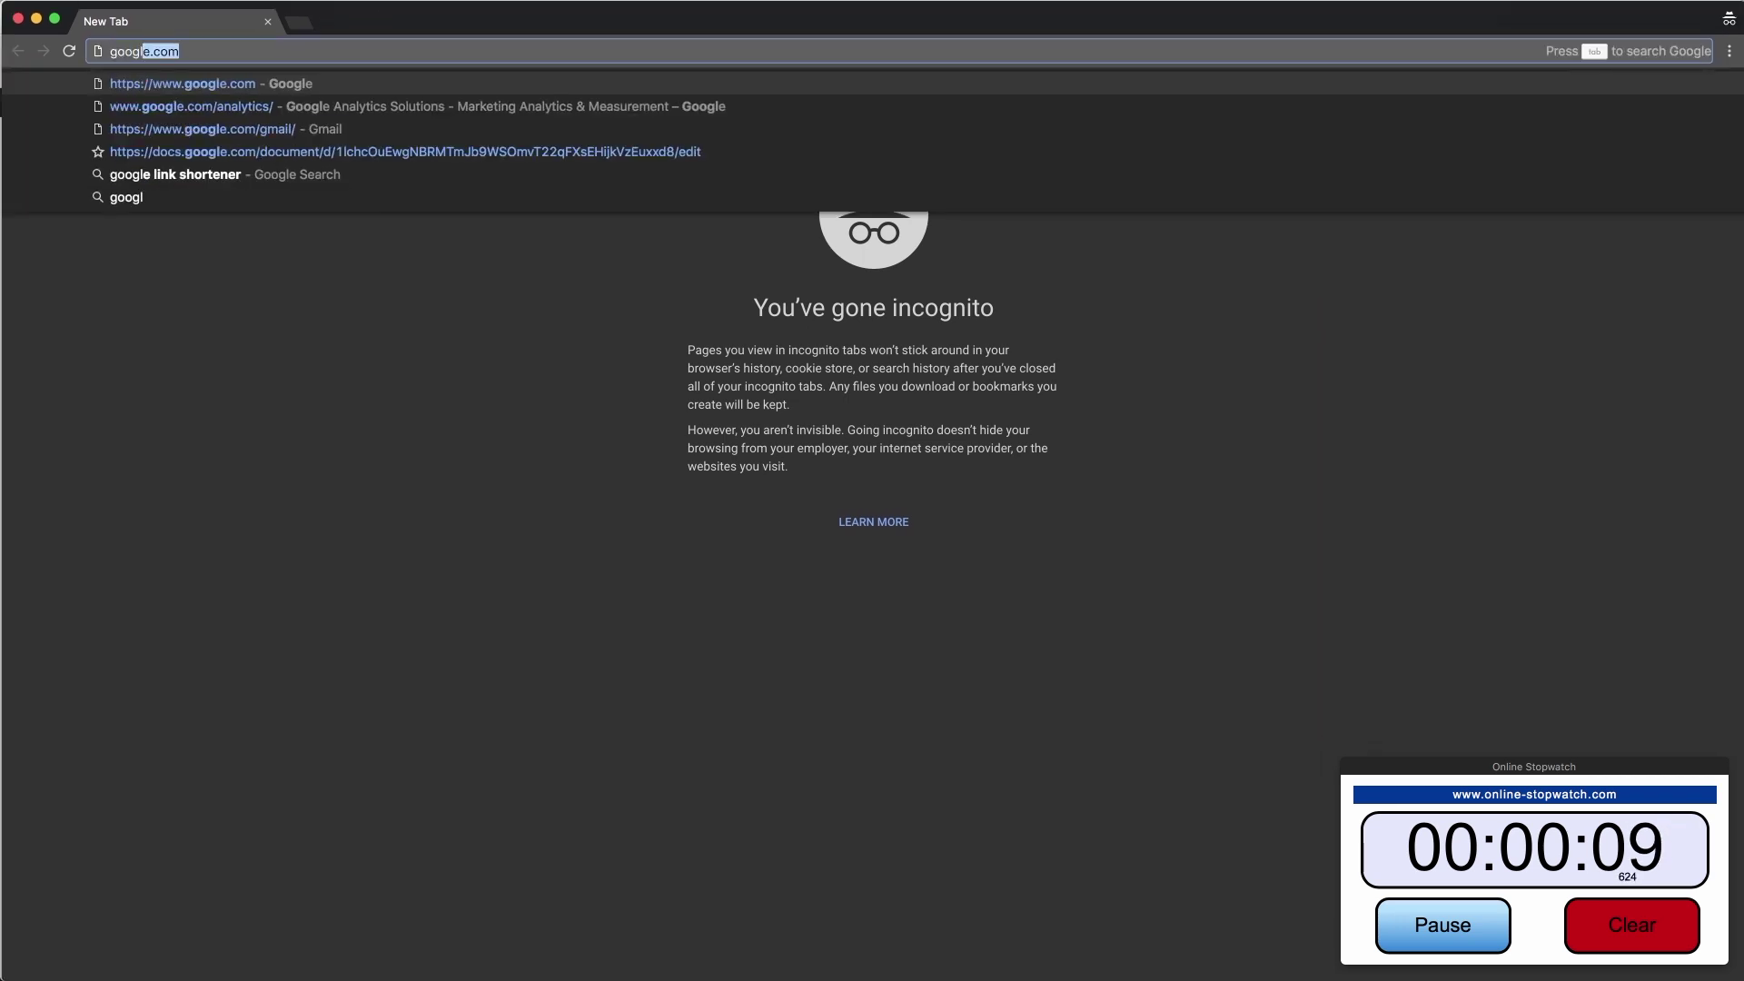
pyautogui.press('BackSpace')
pyautogui.press('BackSpace')
pyautogui.press('BackSpace')
pyautogui.press('BackSpace')
pyautogui.press('BackSpace')
pyautogui.press('BackSpace')
pyautogui.write('analyt')
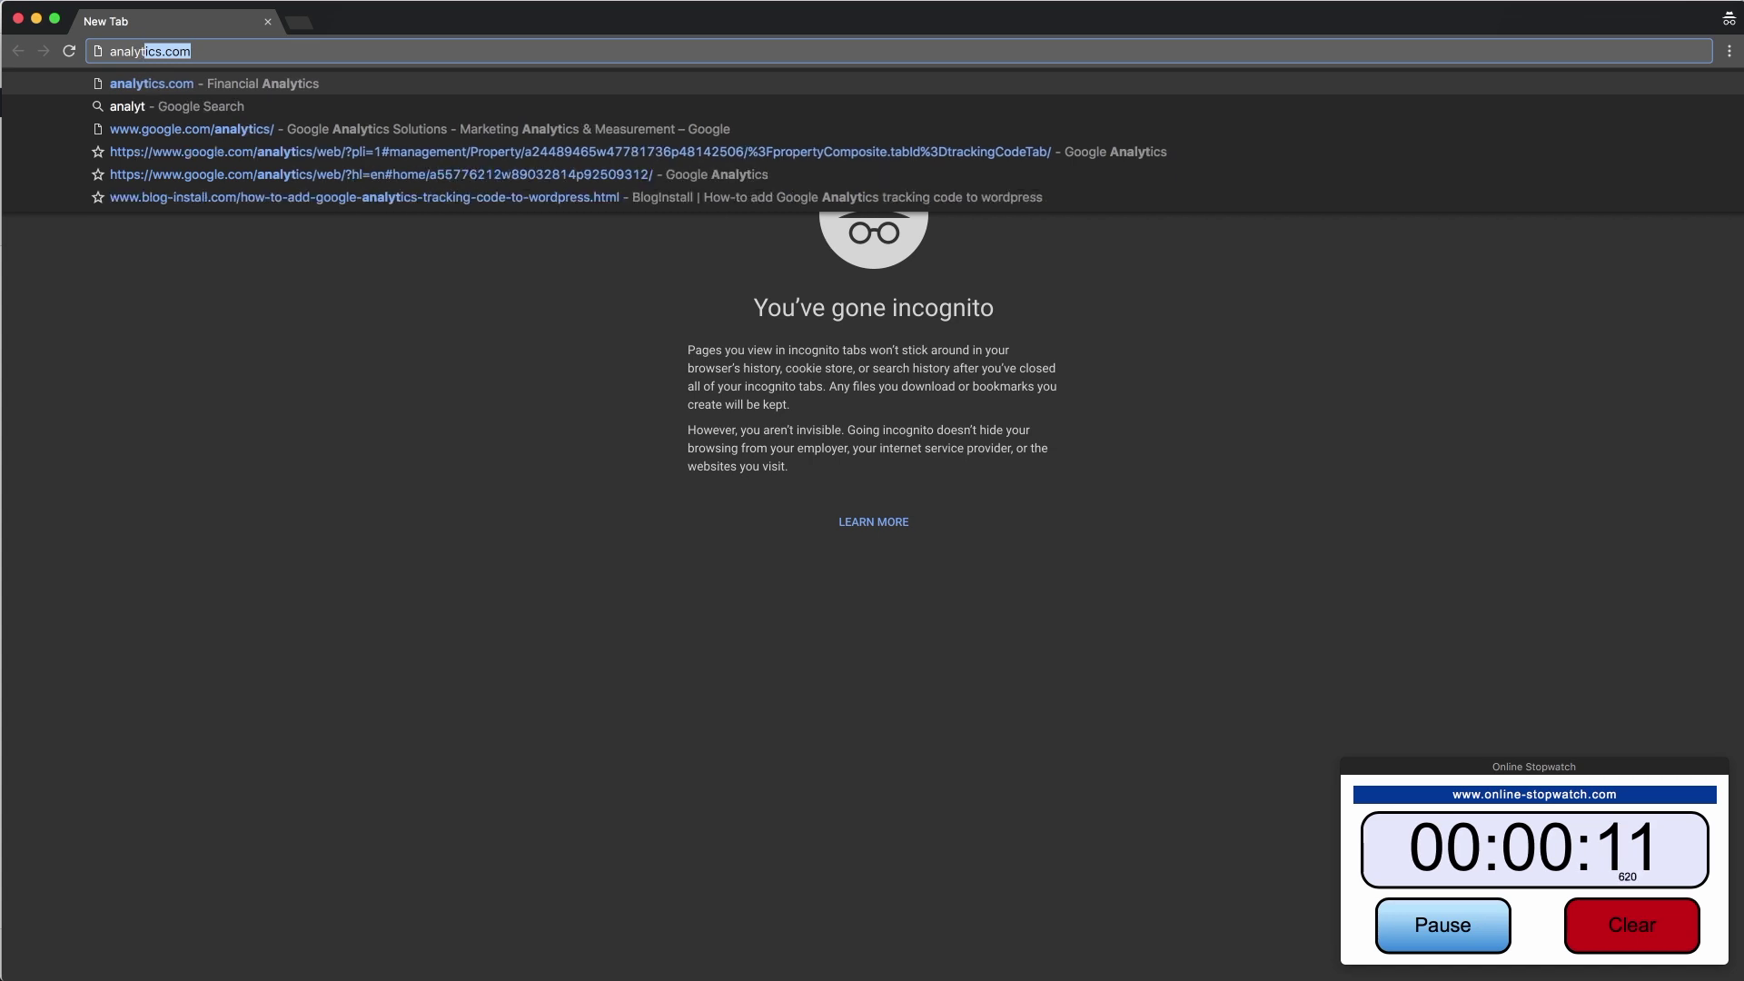
pyautogui.write('ics')
pyautogui.press('Down')
pyautogui.press('Return')
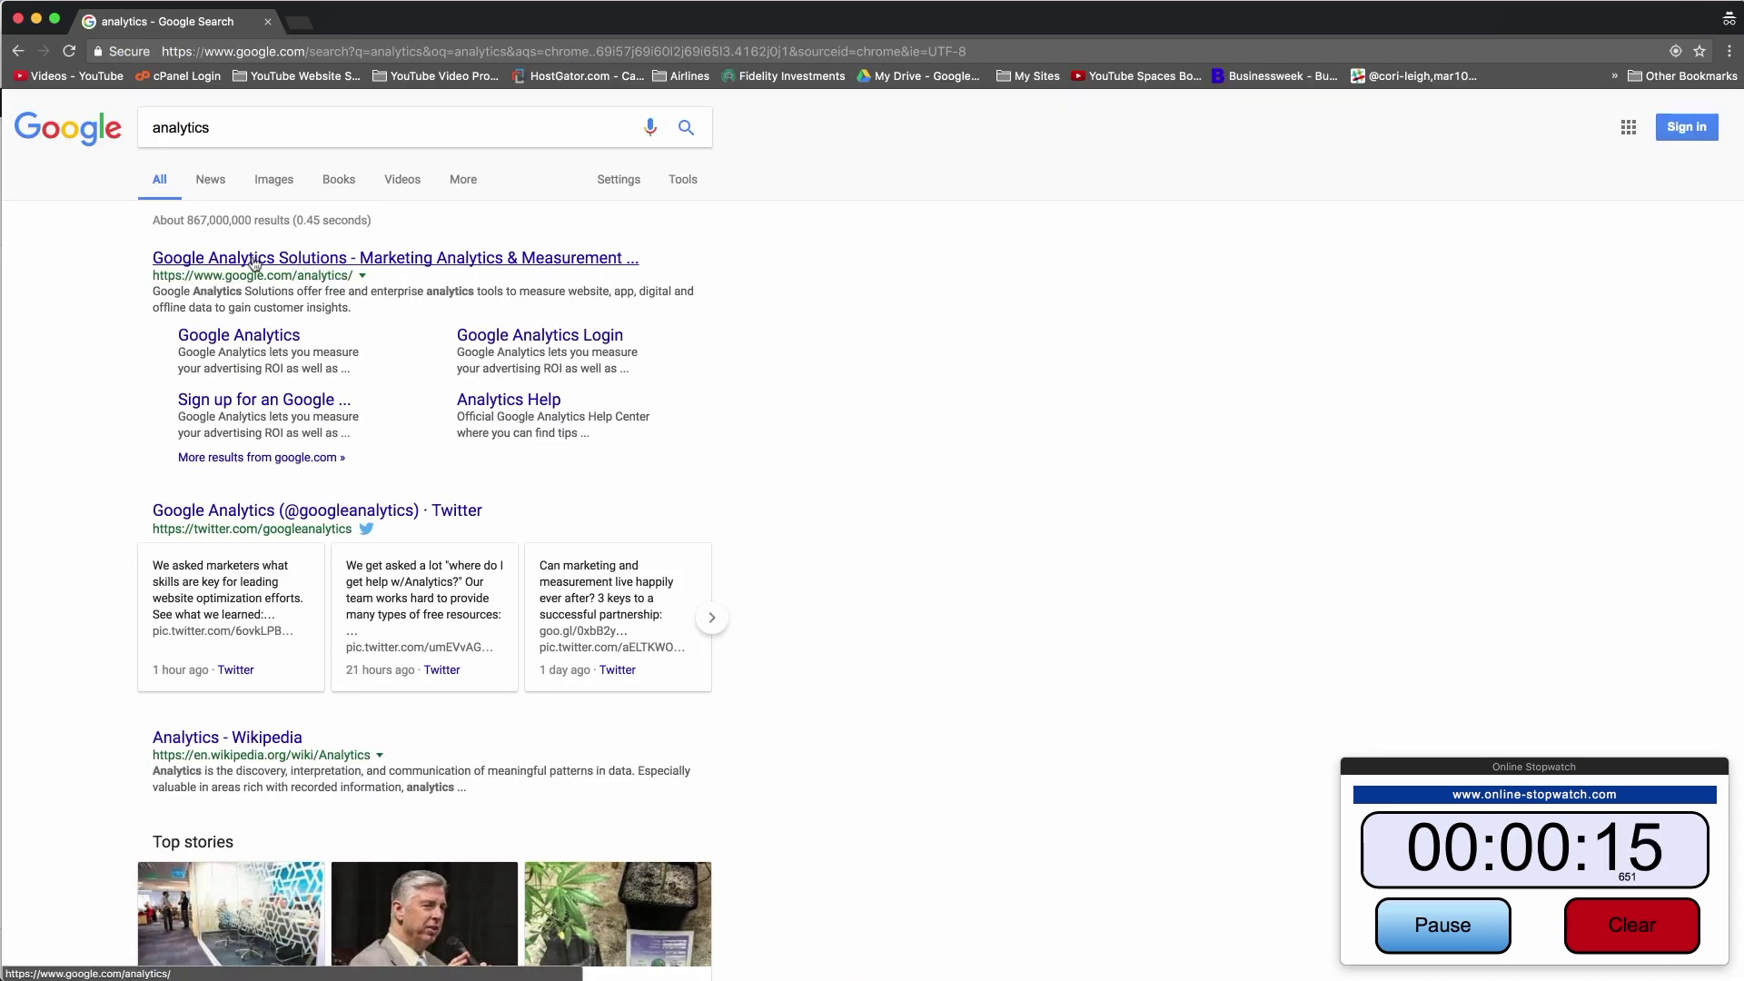
# Open Analytics sign-in from Google Analytics Solutions, then return to the blog window
pyautogui.click(293, 265)
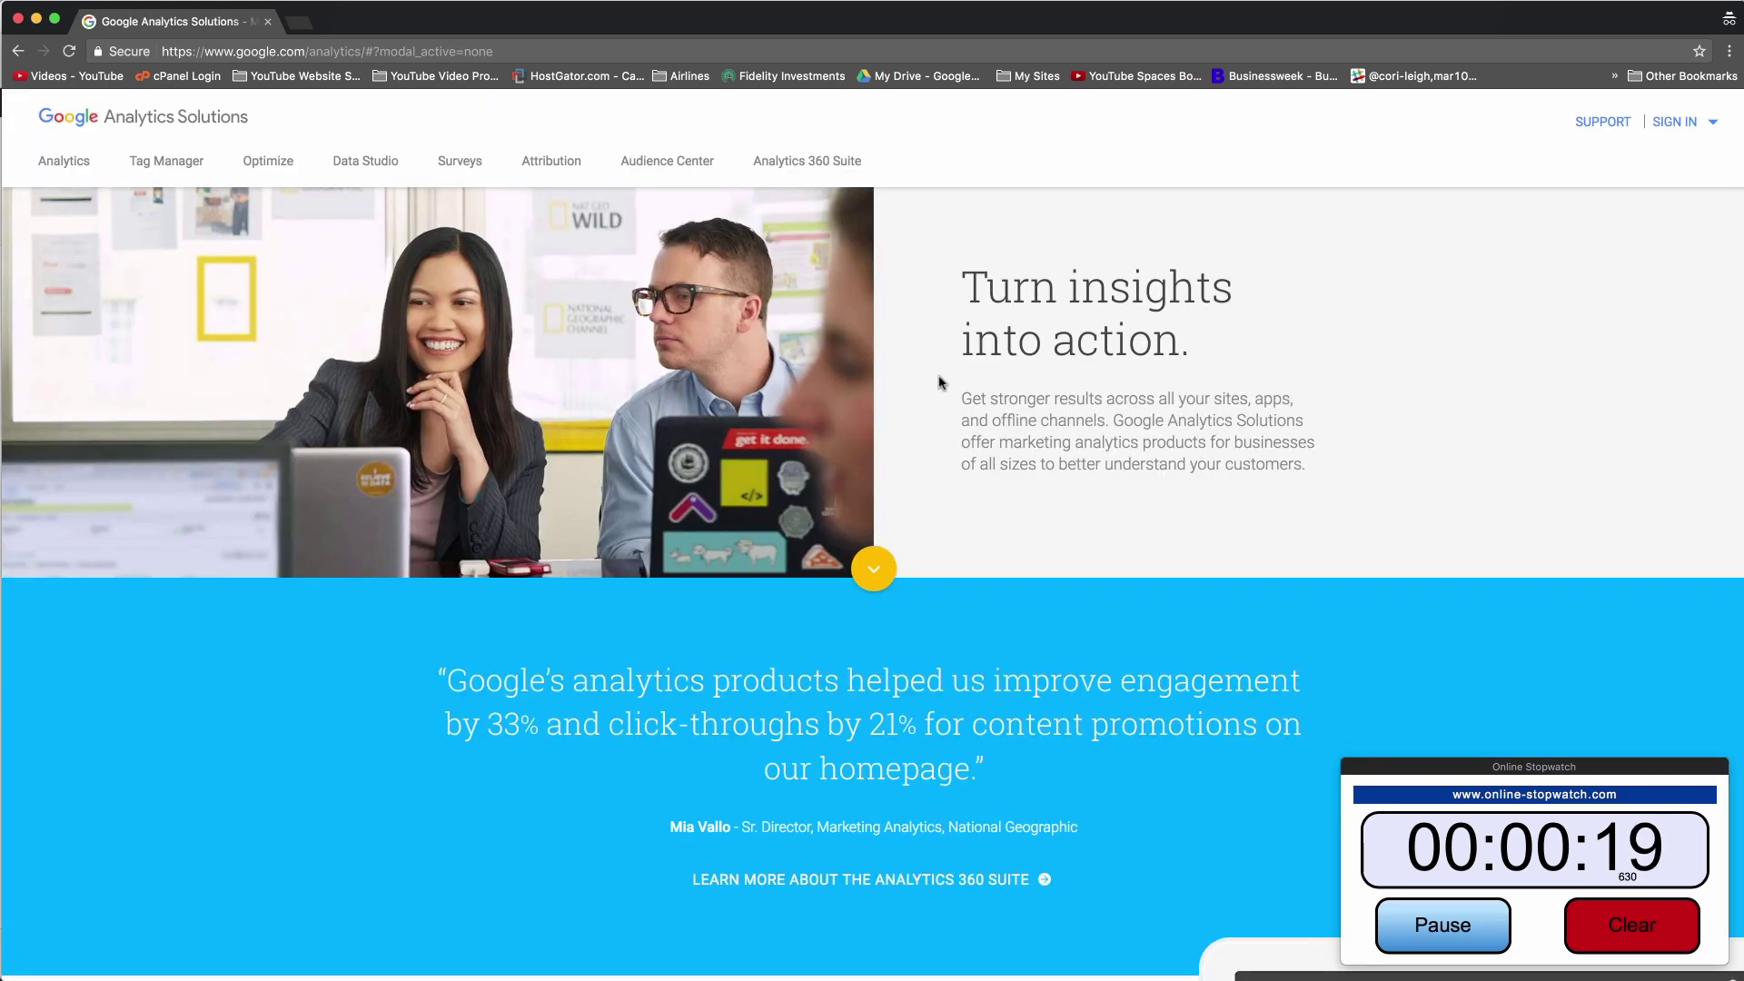
pyautogui.scroll(-10, 968, 532)
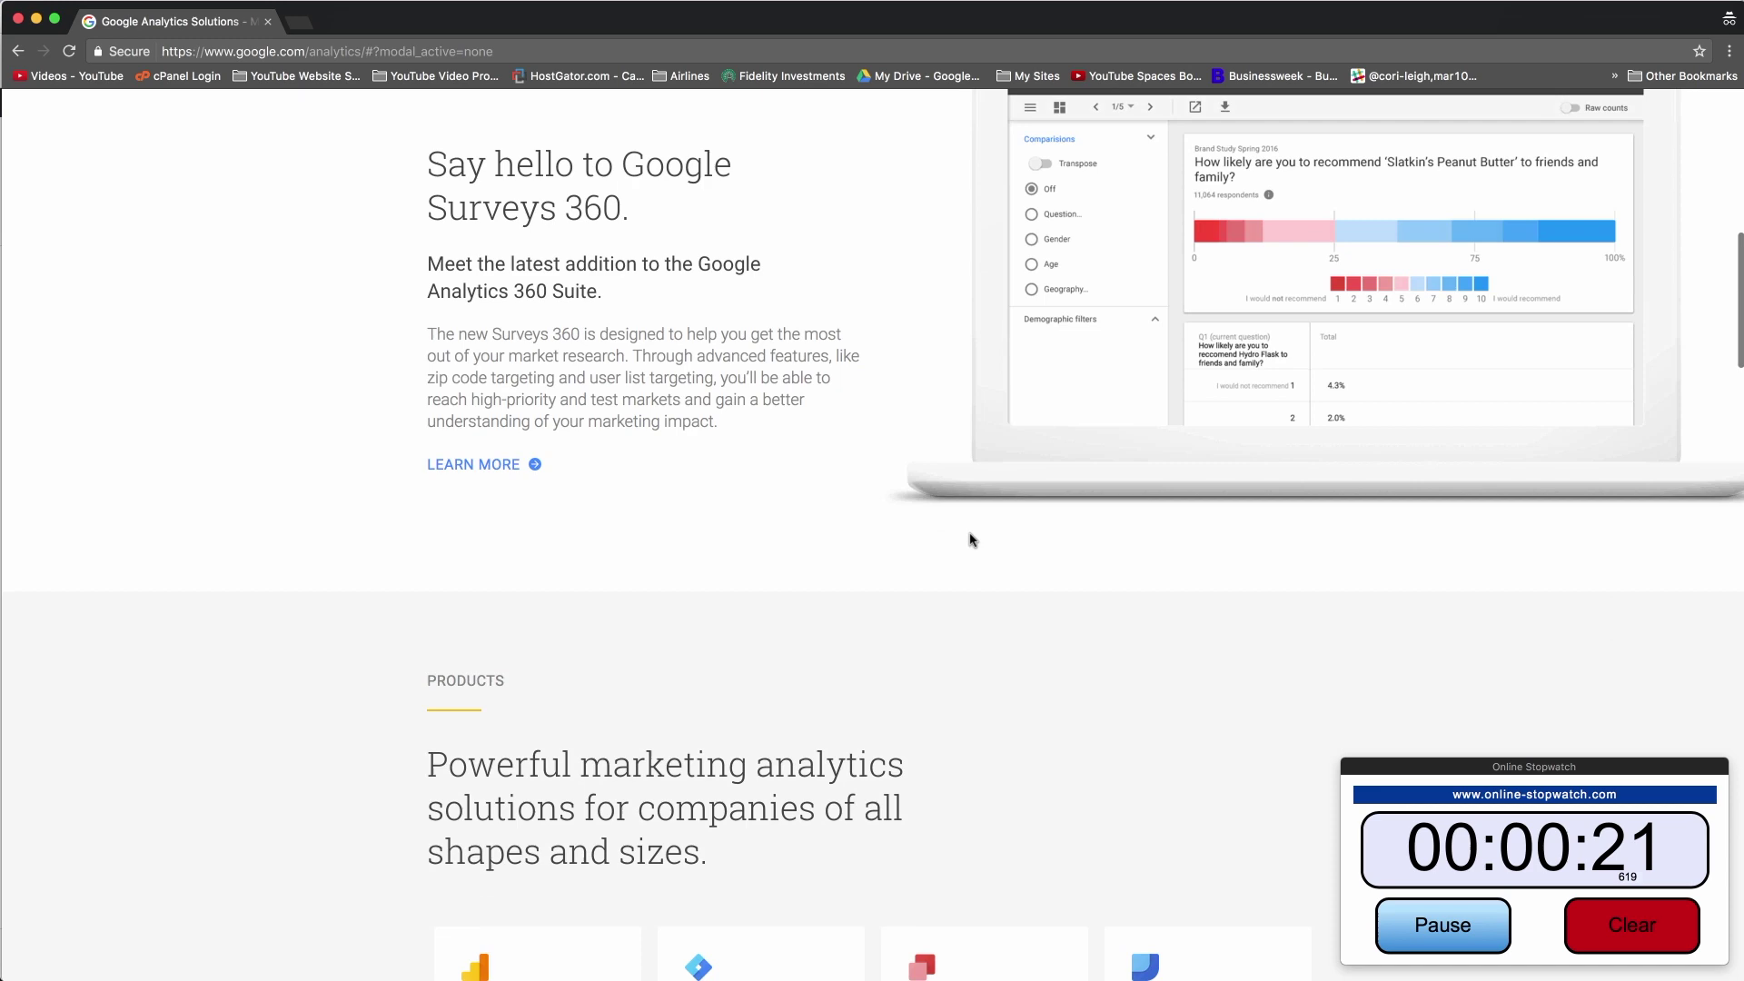
pyautogui.scroll(-12, 970, 540)
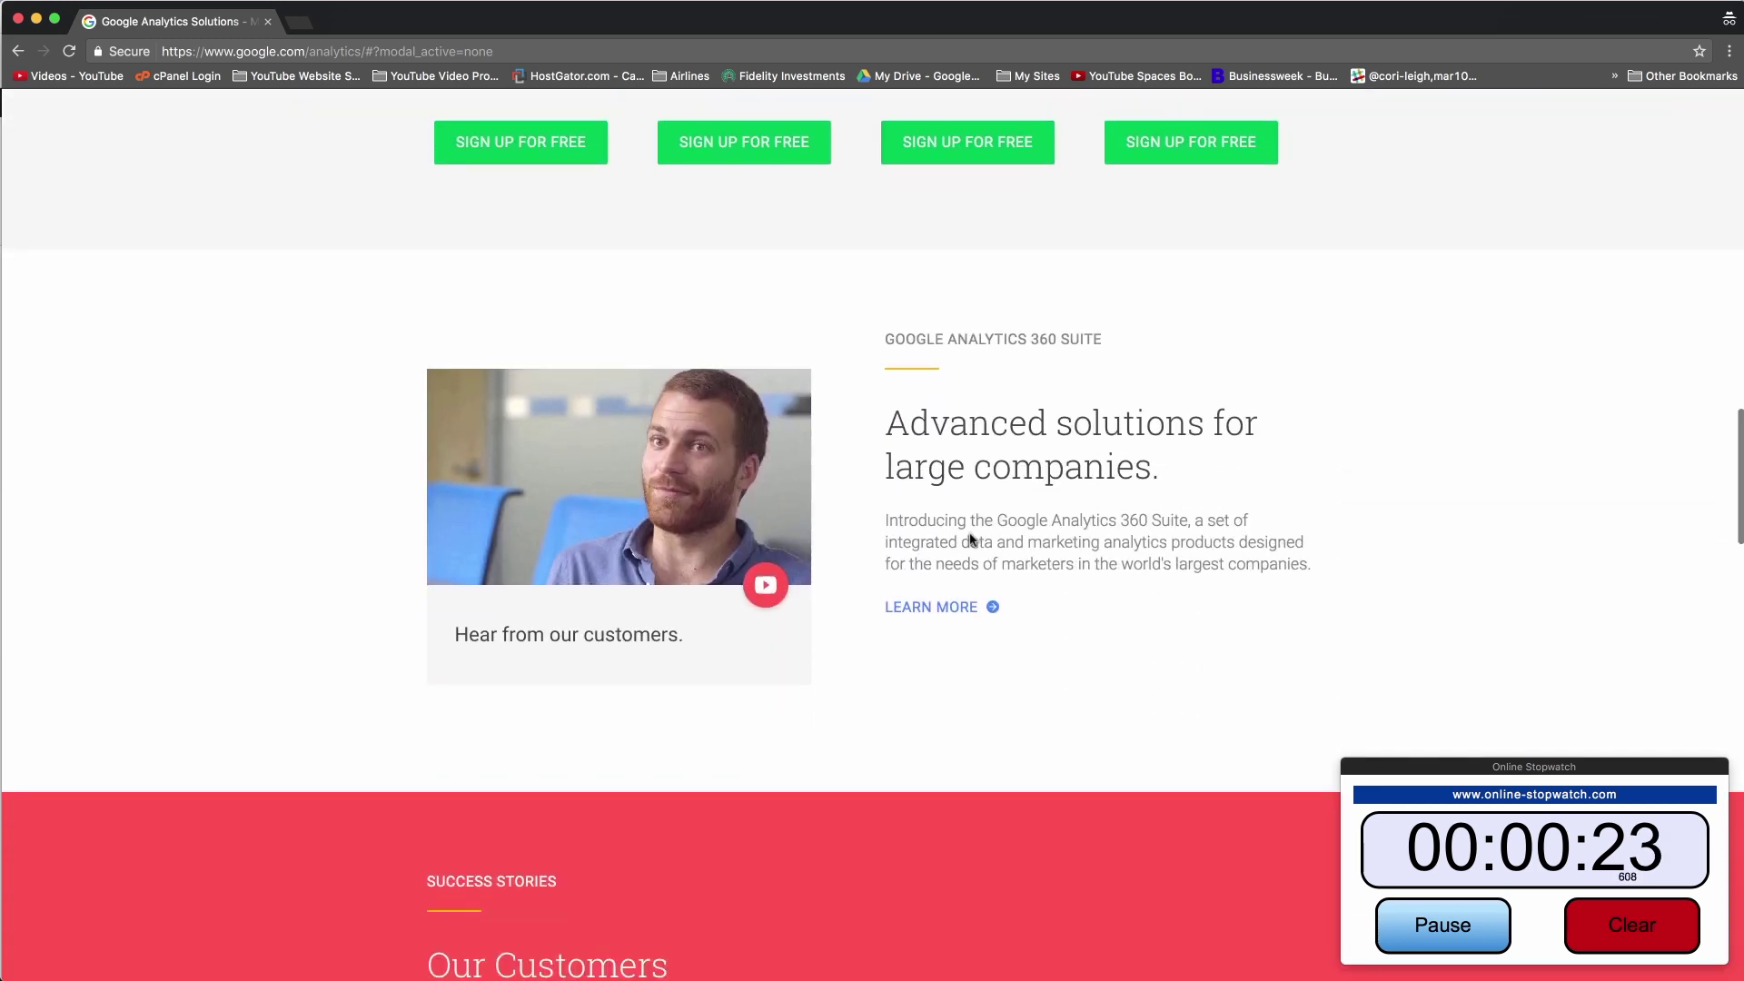
pyautogui.scroll(20, 971, 539)
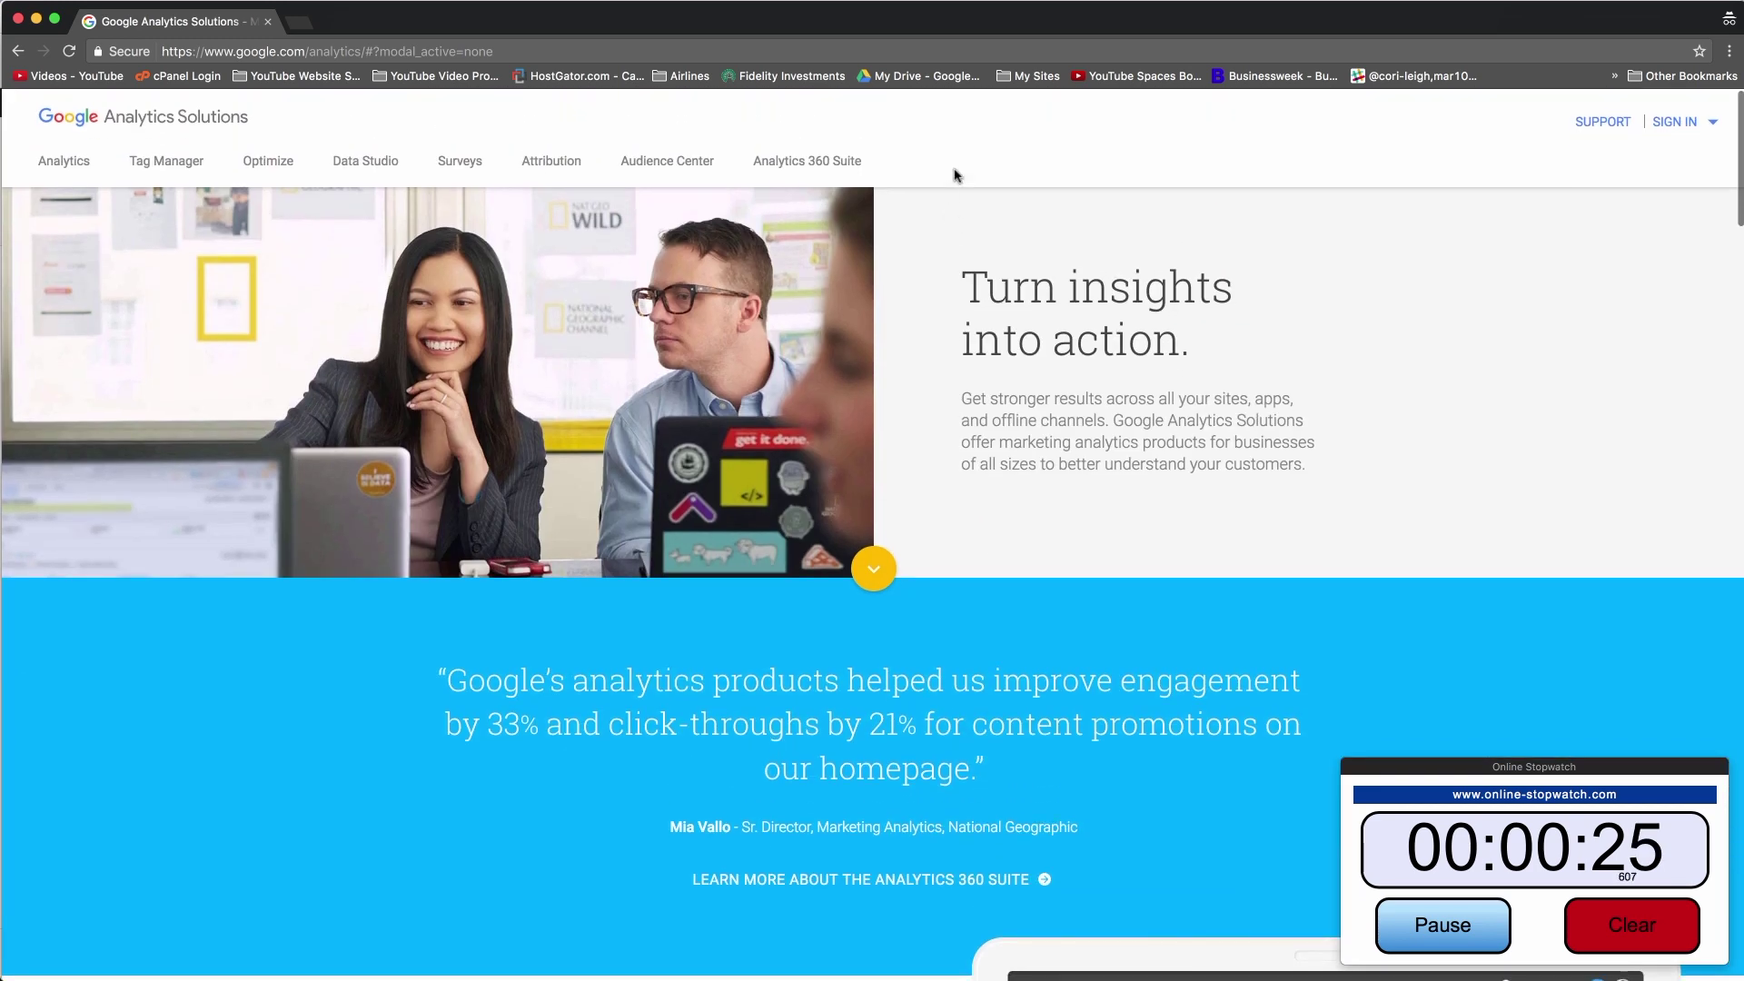
pyautogui.click(1685, 124)
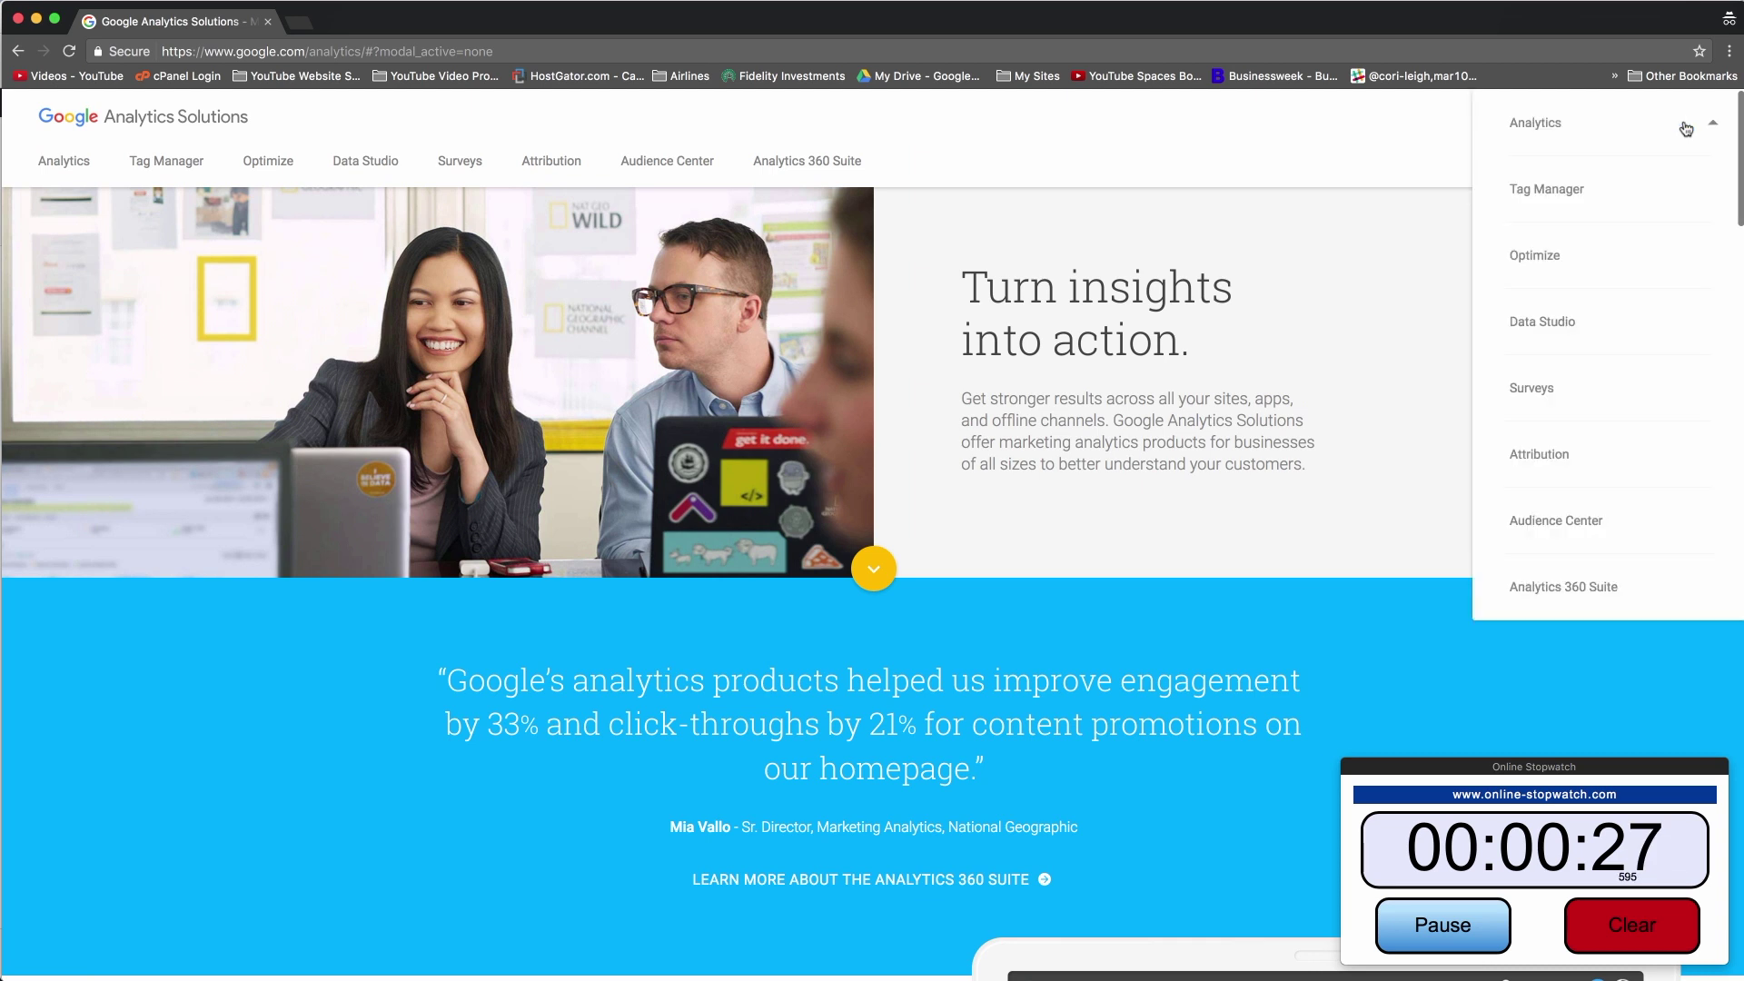
pyautogui.click(1606, 128)
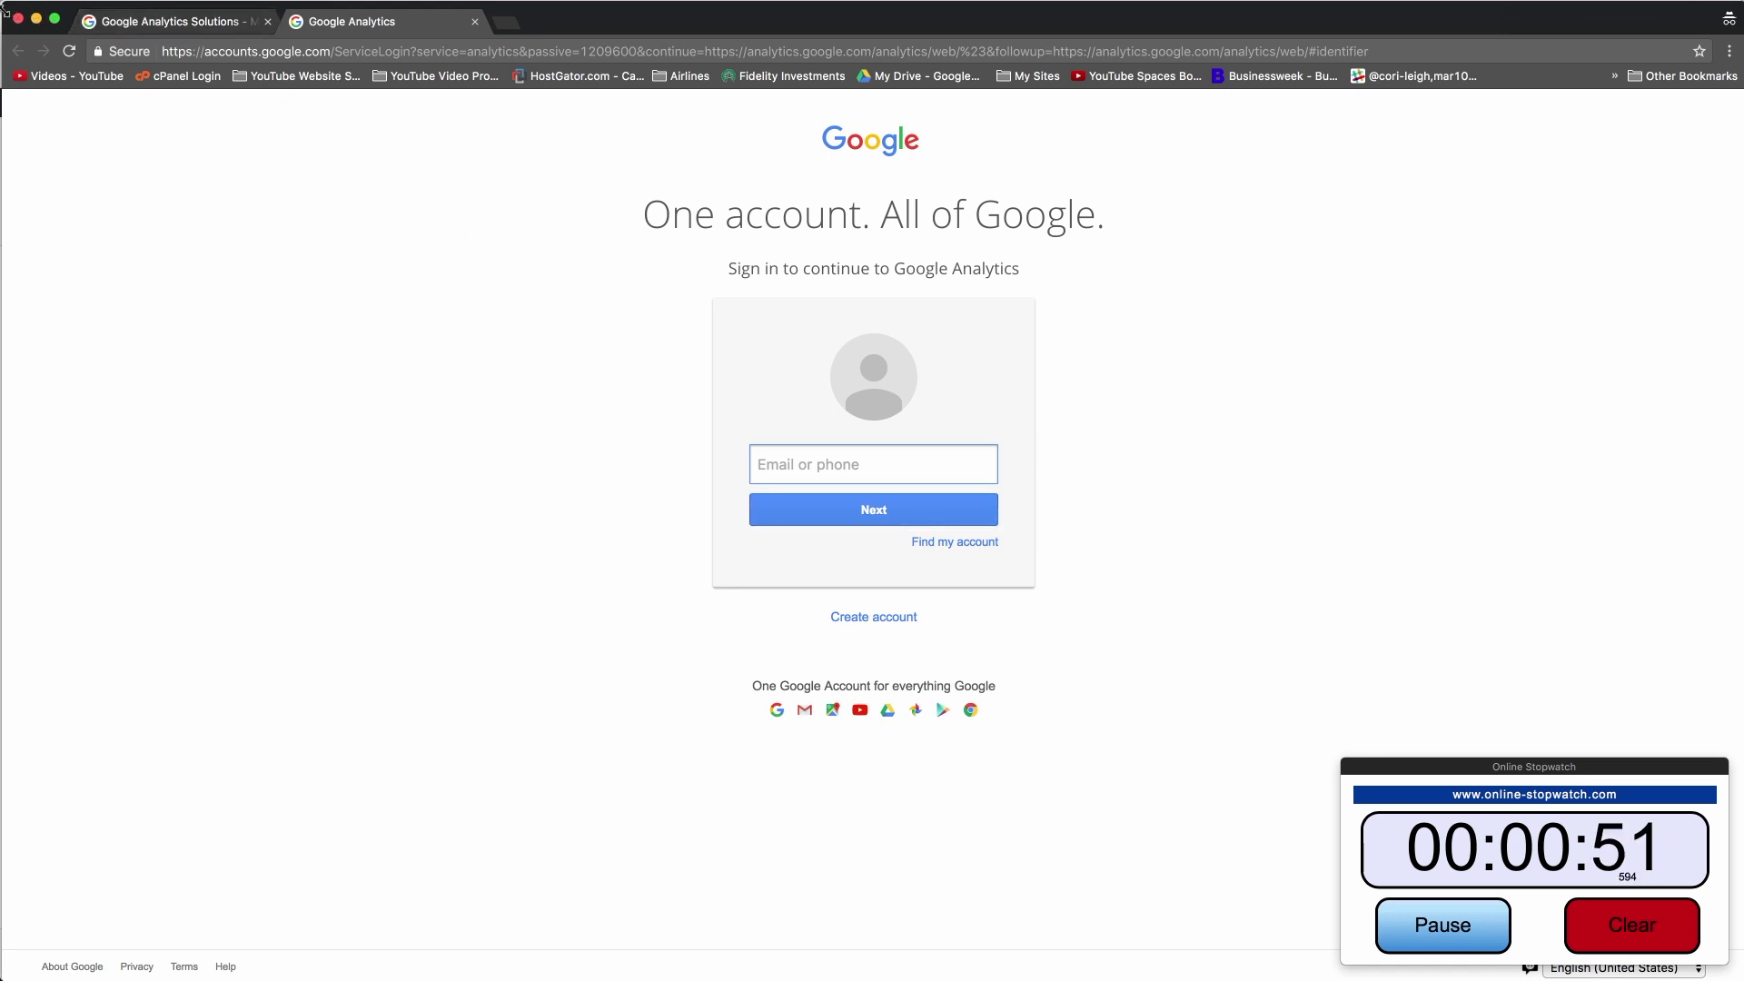
pyautogui.press('super+grave')
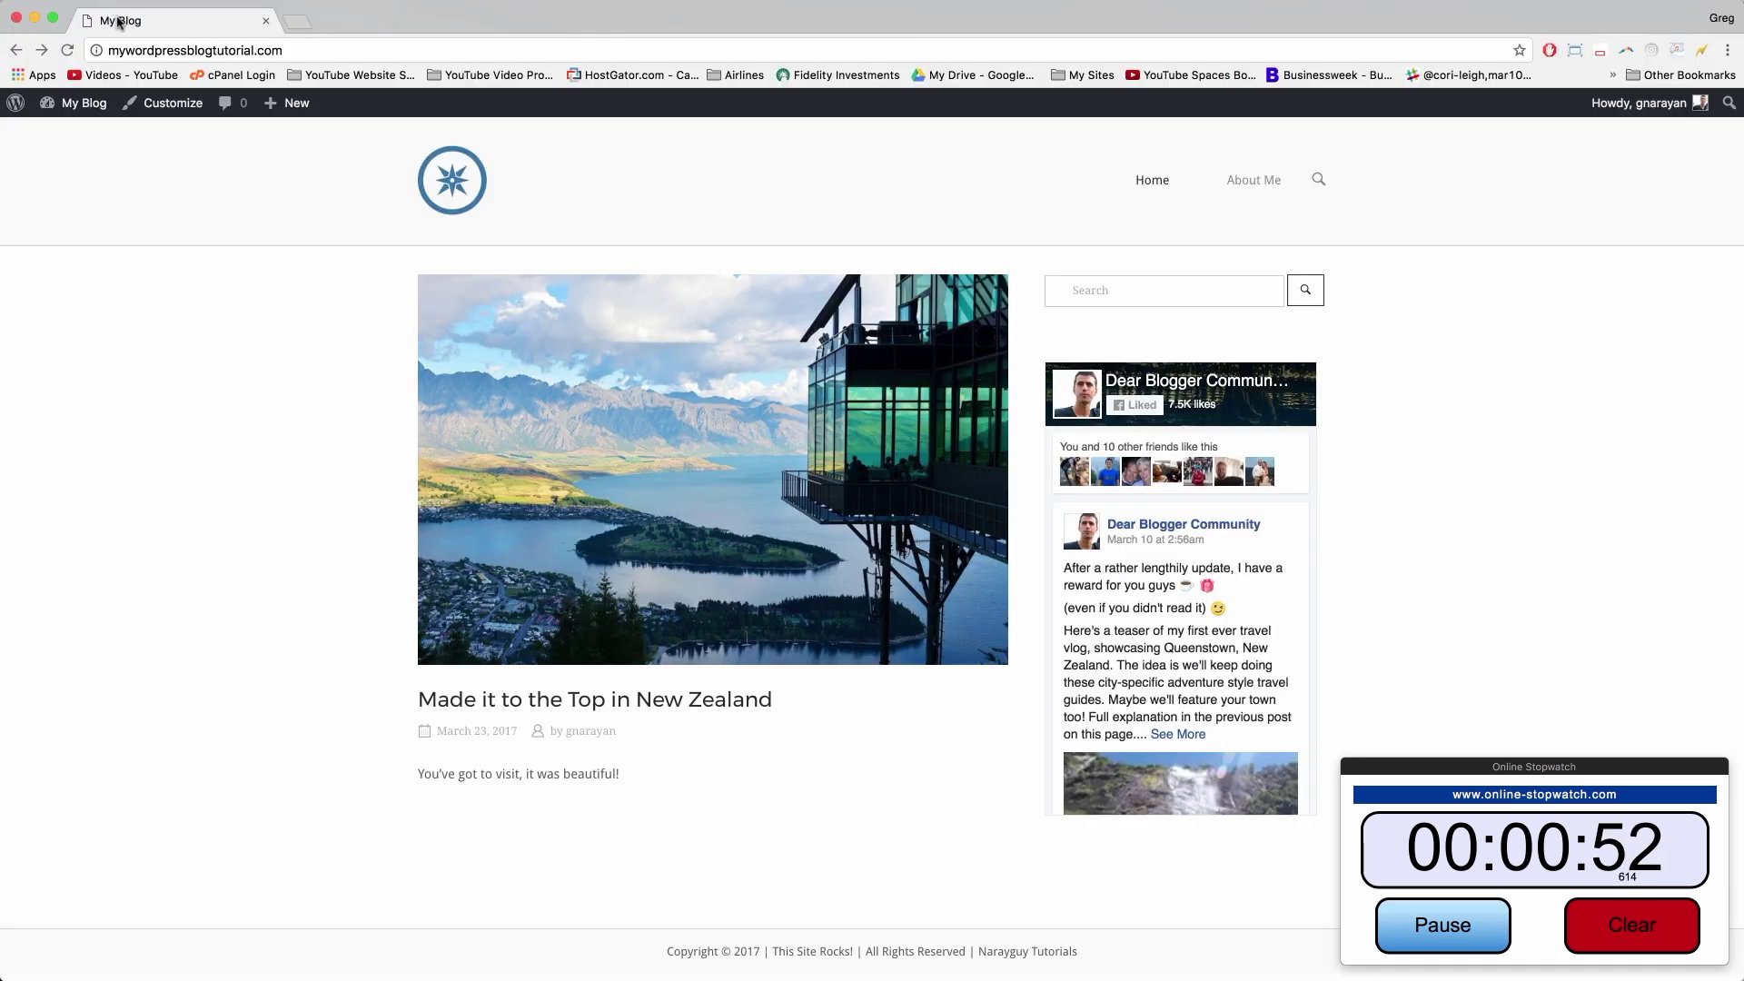
# In a new tab, sign in to Analytics to reach the DearBlogger Audience Overview
pyautogui.click(293, 25)
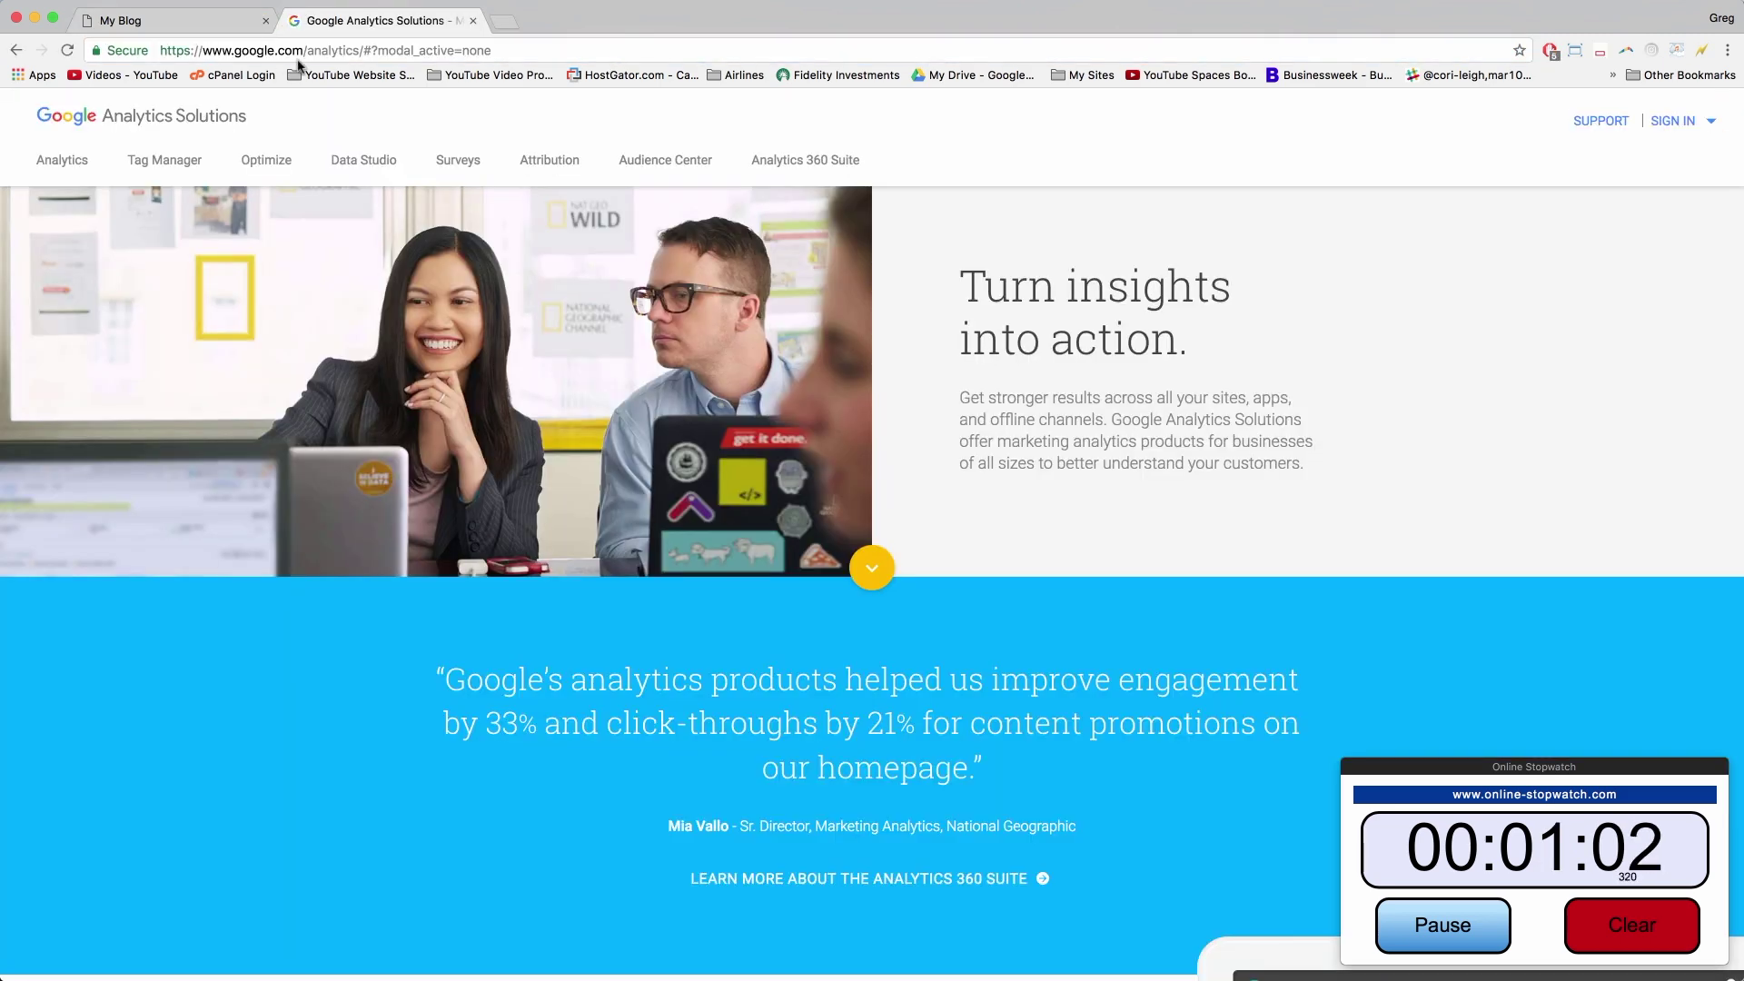
pyautogui.click(1673, 122)
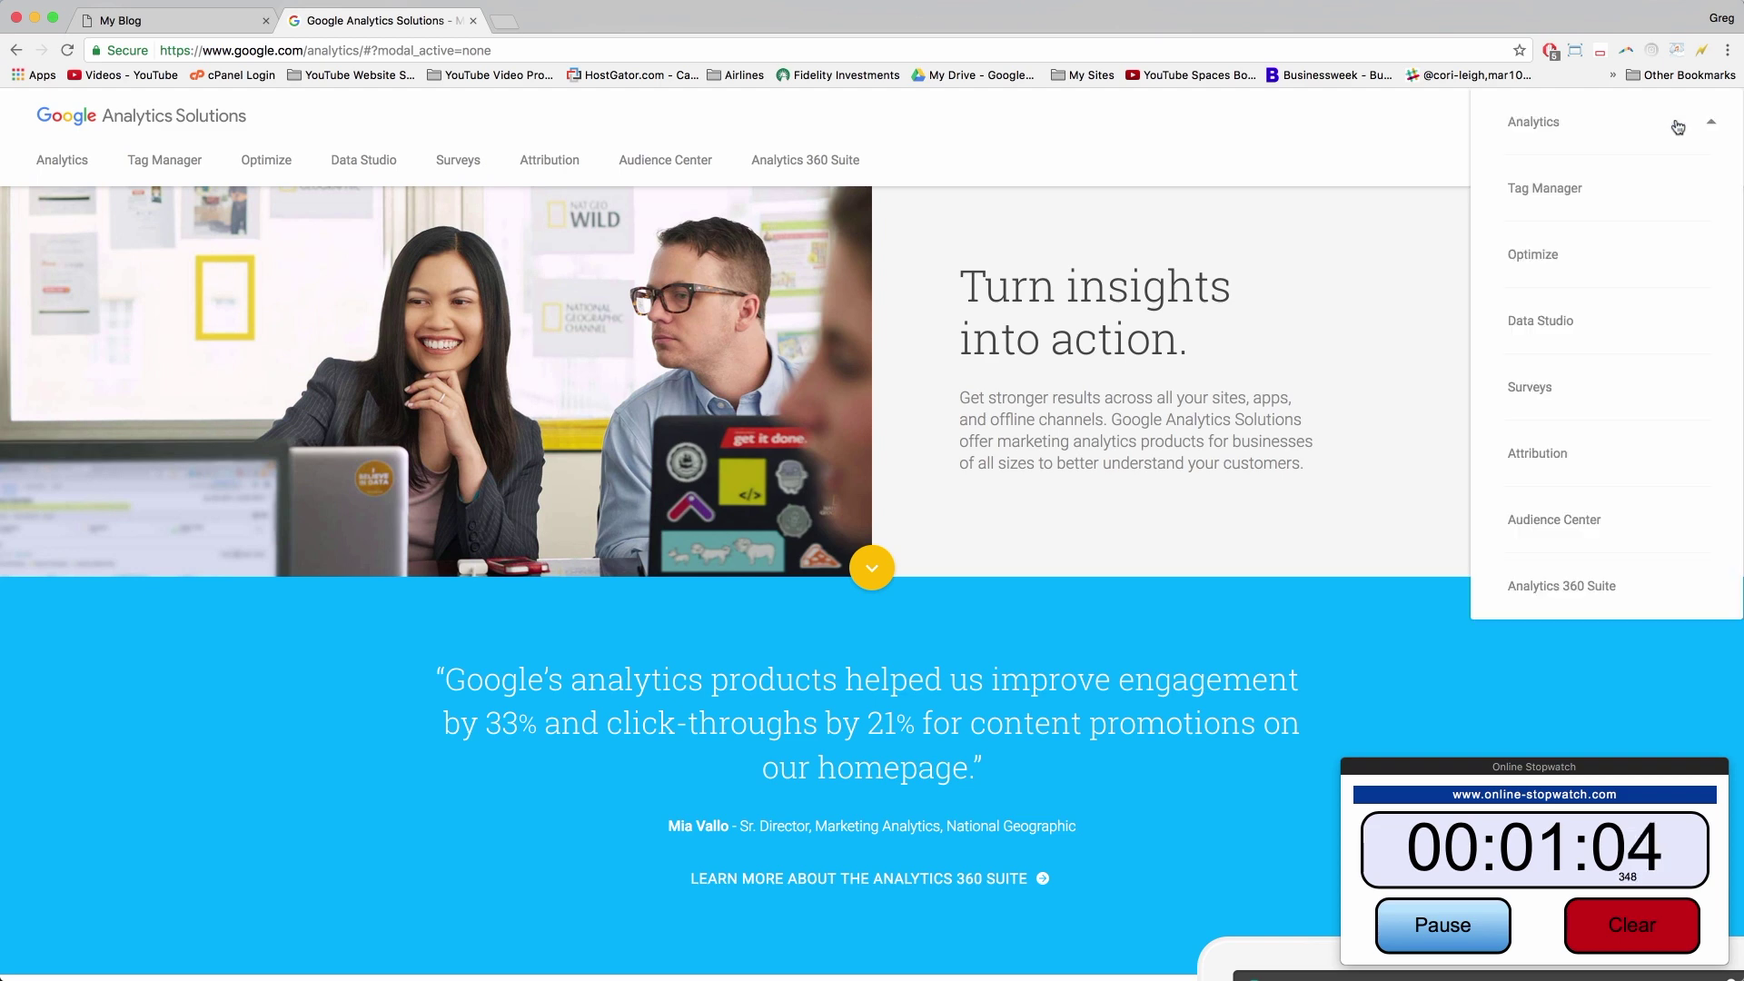
pyautogui.click(1565, 126)
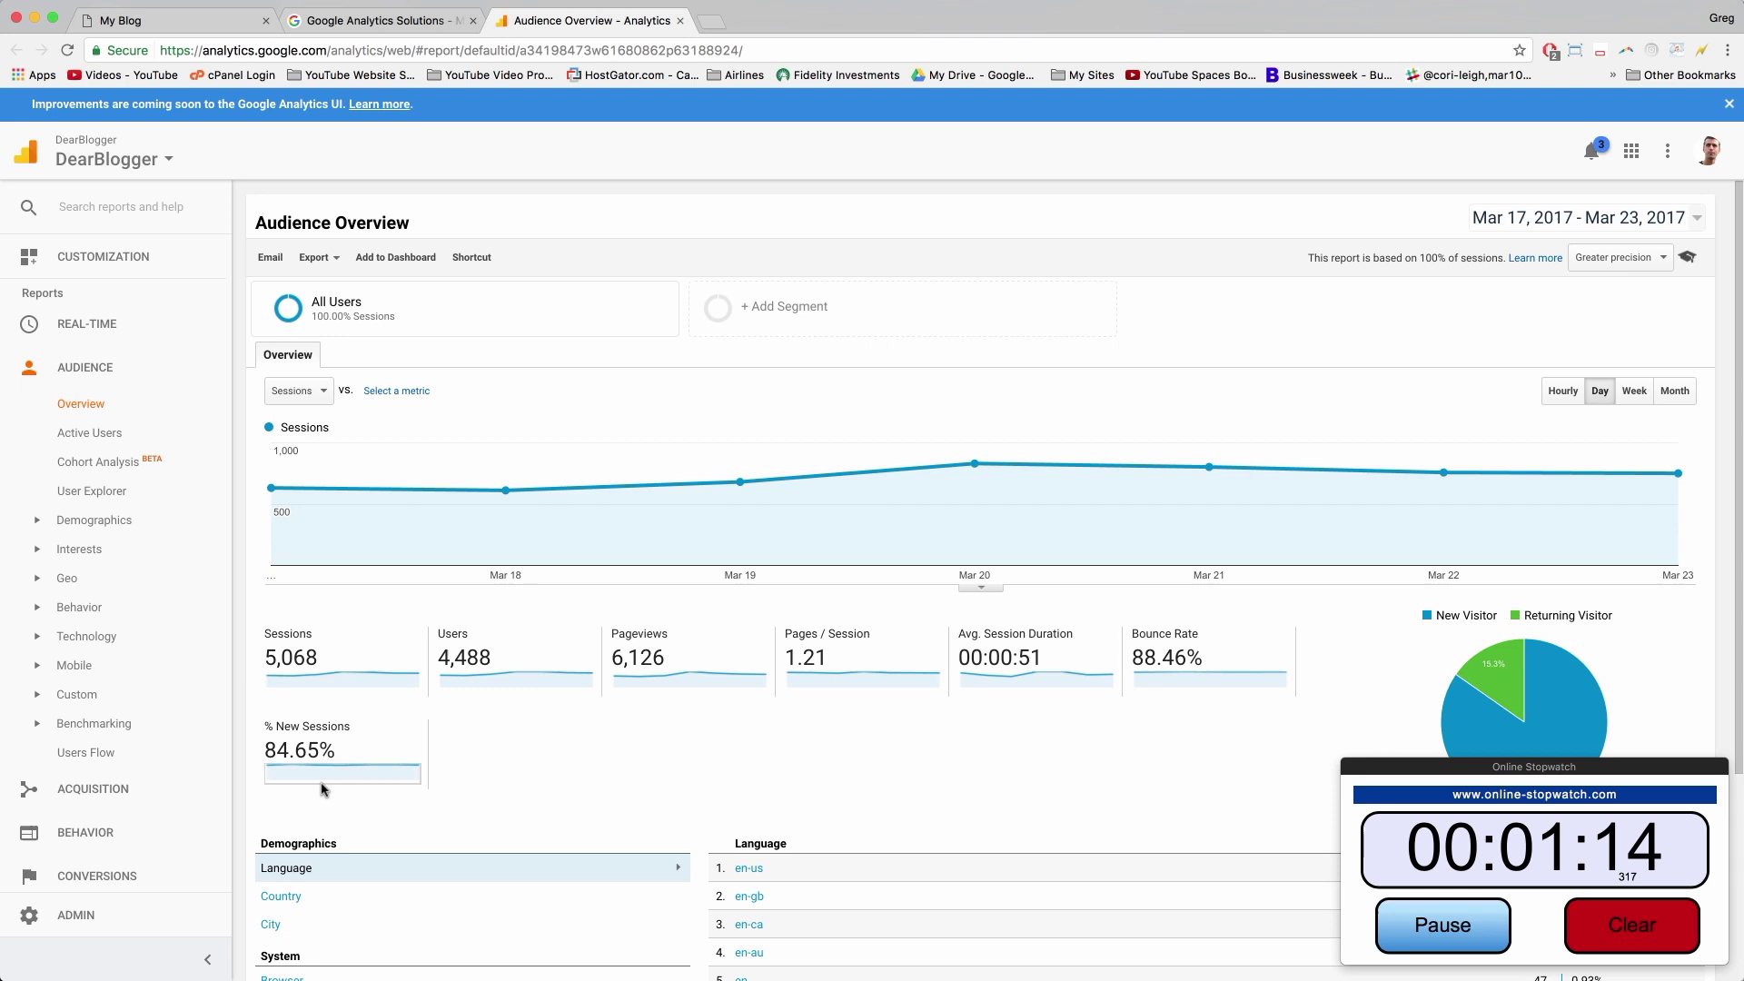
pyautogui.scroll(-2, 362, 705)
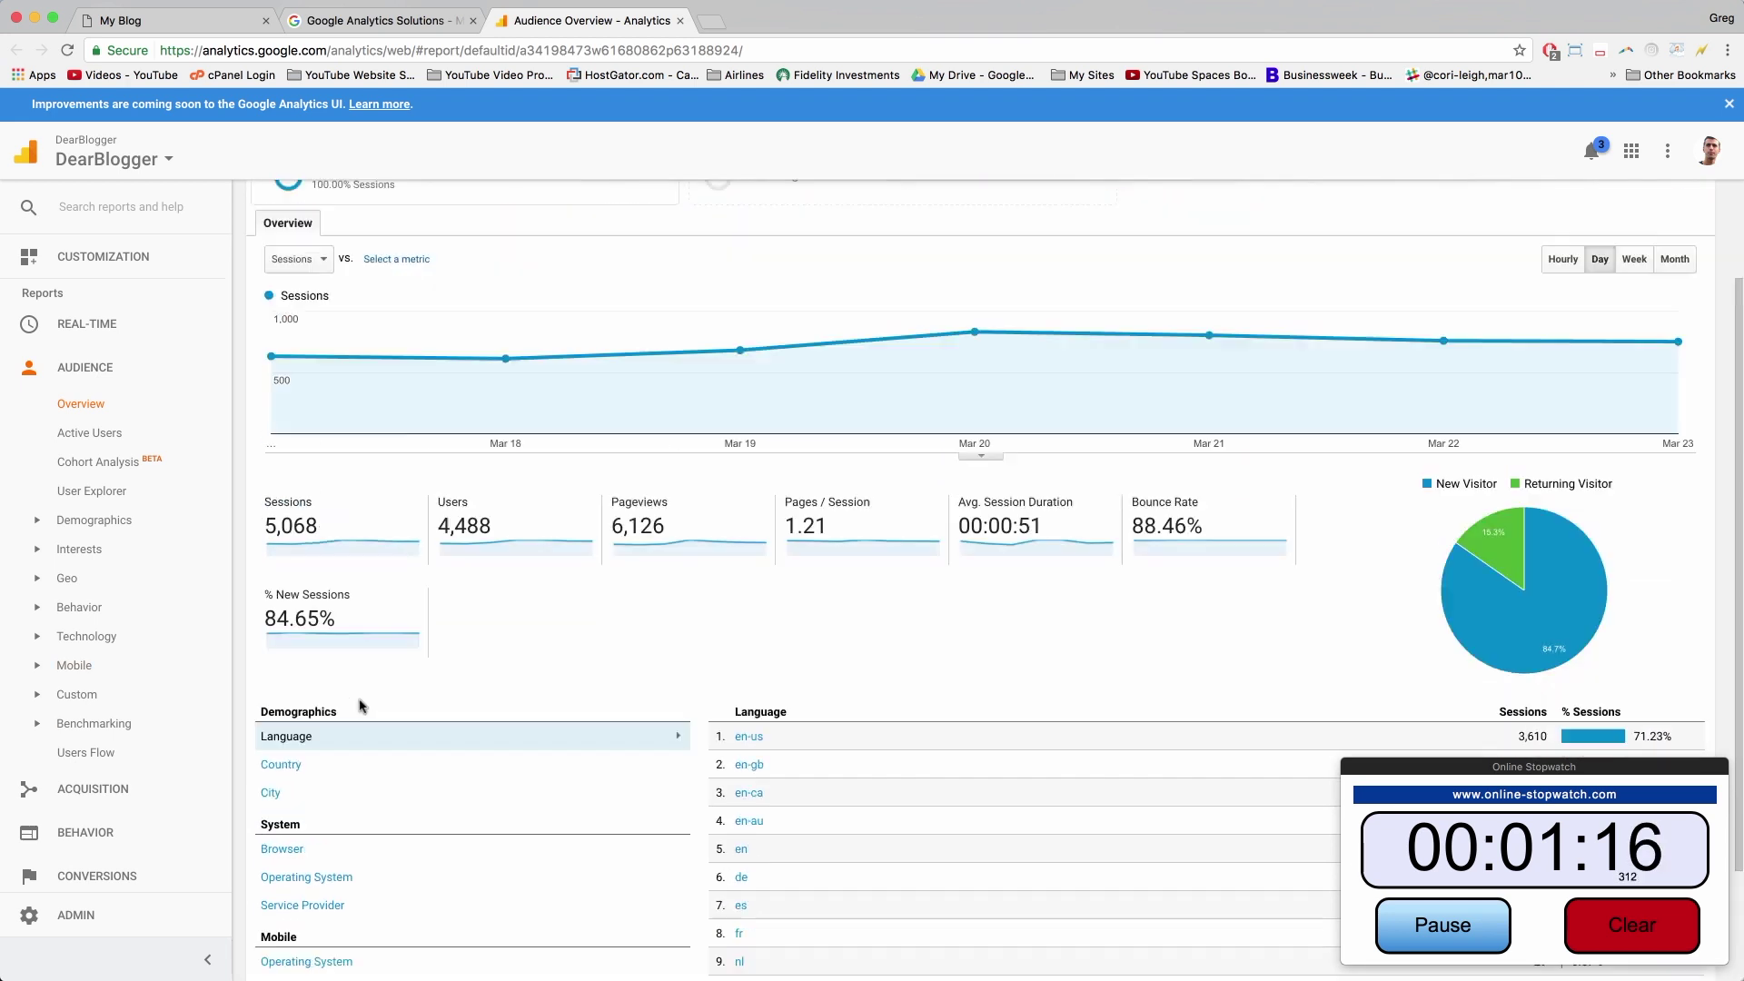
pyautogui.scroll(2, 362, 705)
pyautogui.scroll(-1, 109, 663)
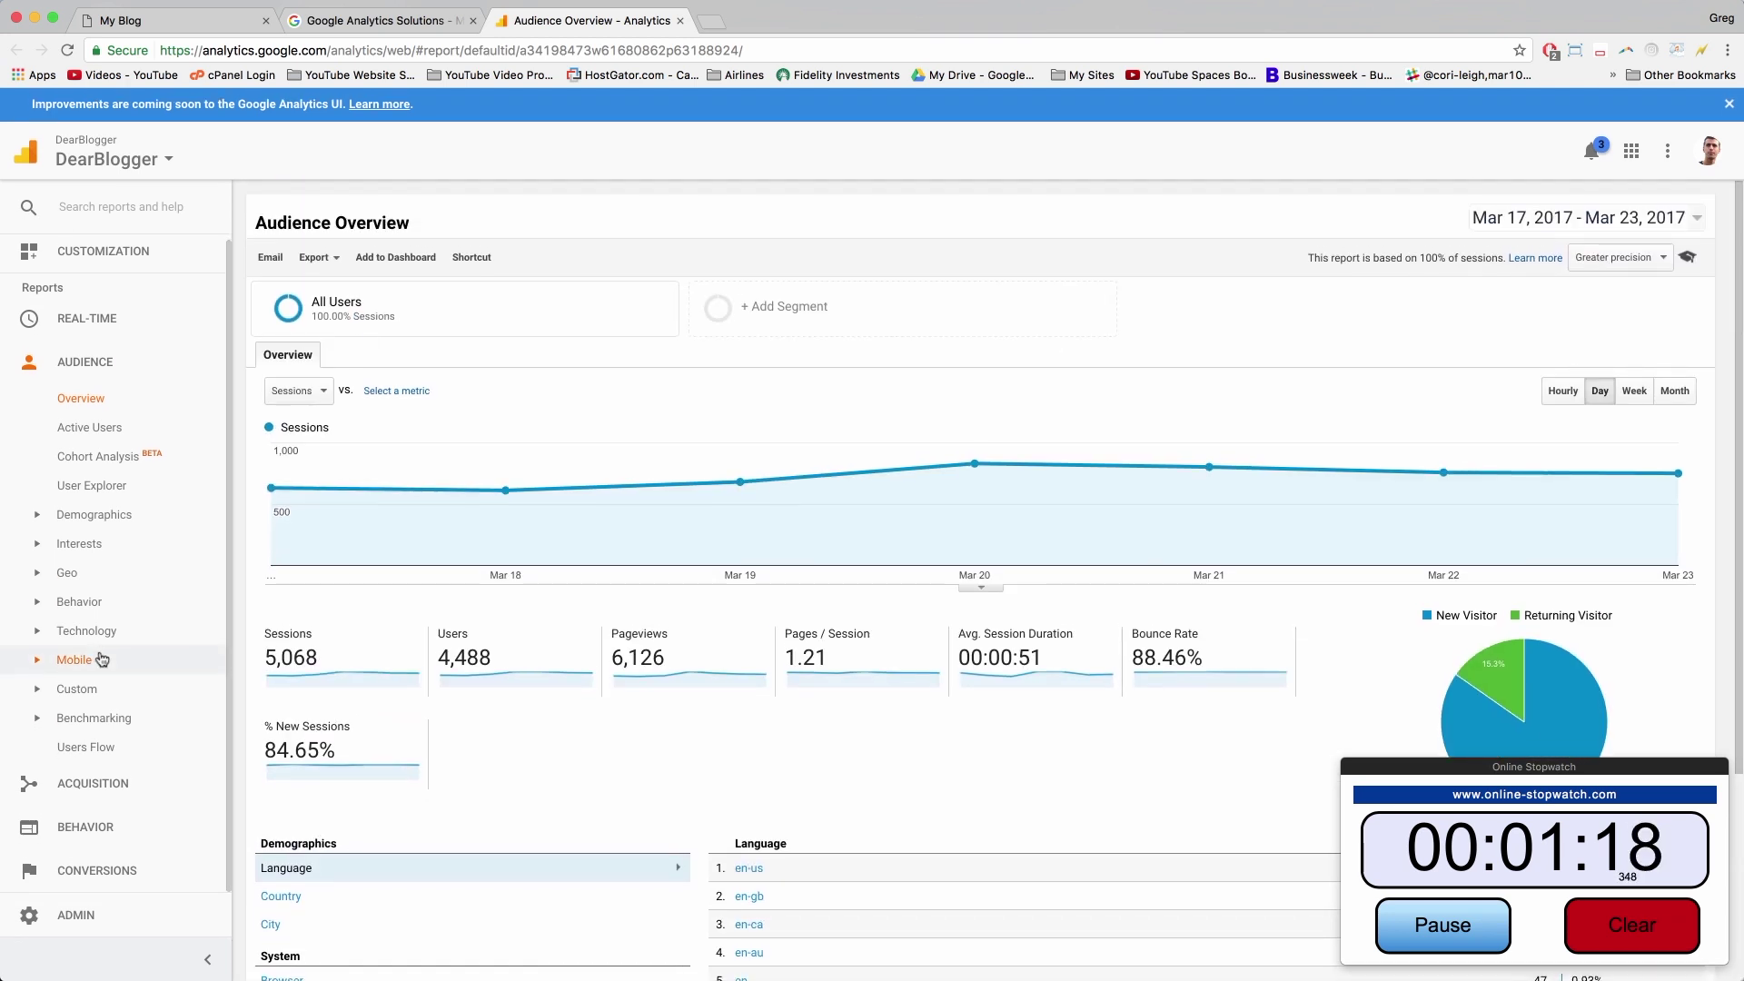
pyautogui.click(30, 915)
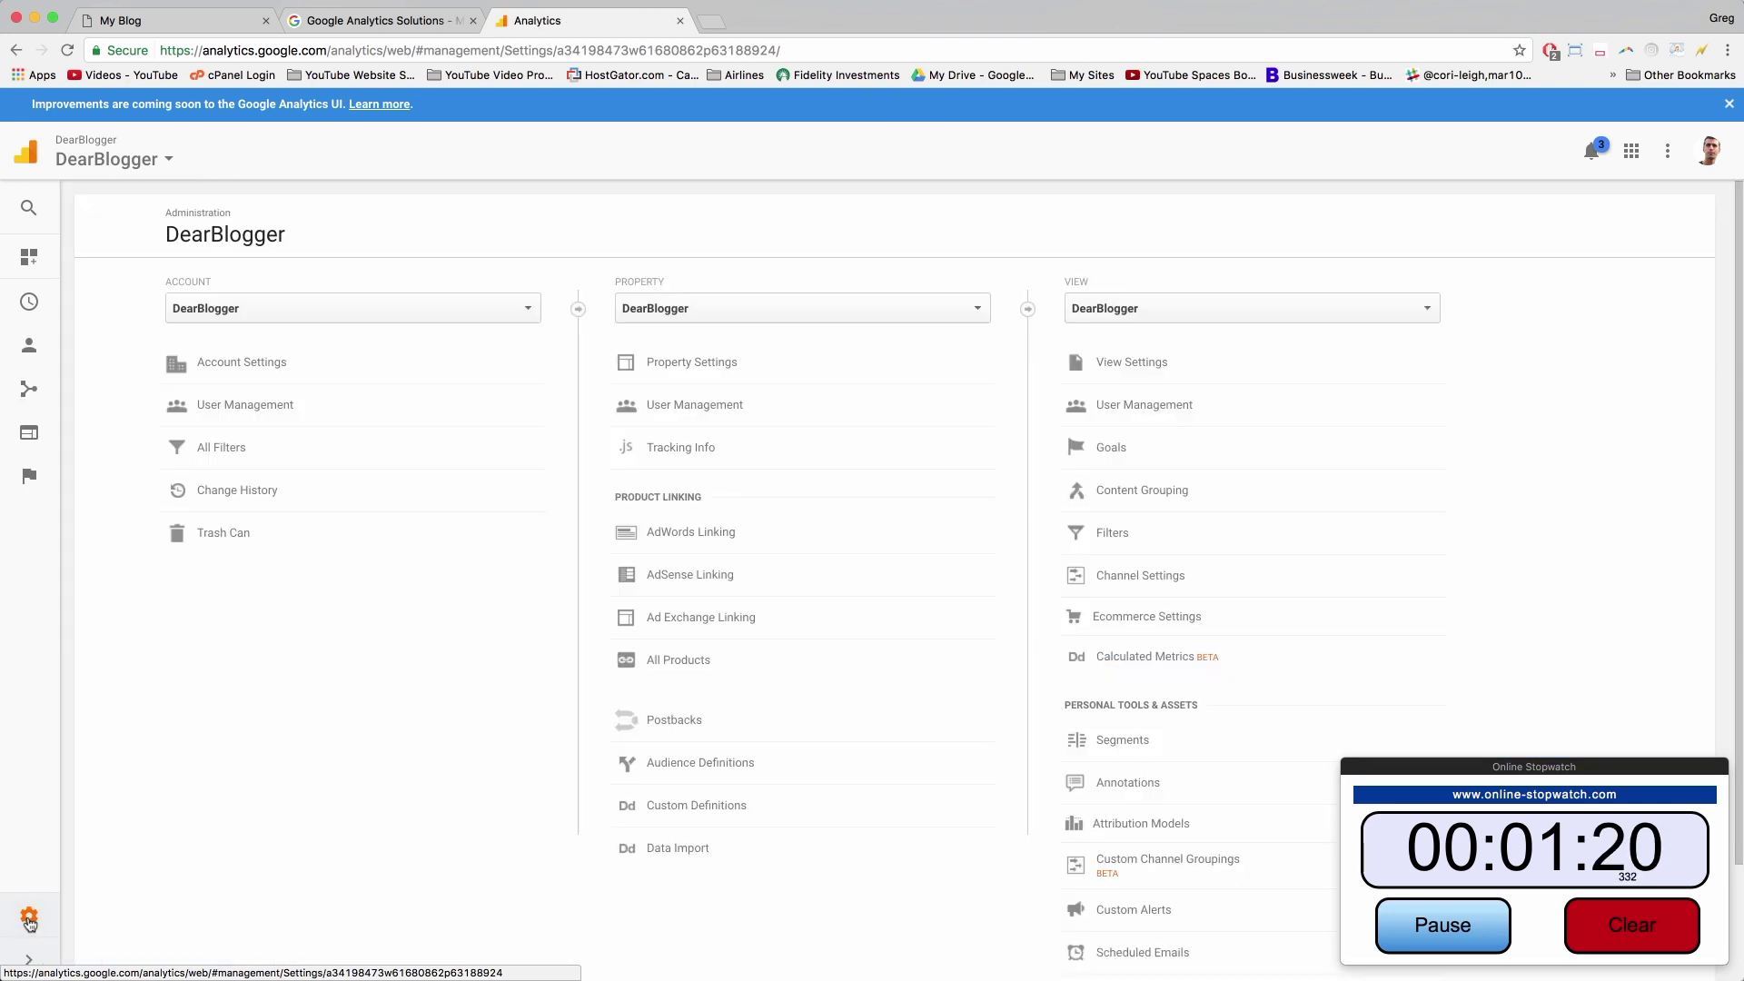
pyautogui.click(527, 311)
pyautogui.scroll(-3, 356, 439)
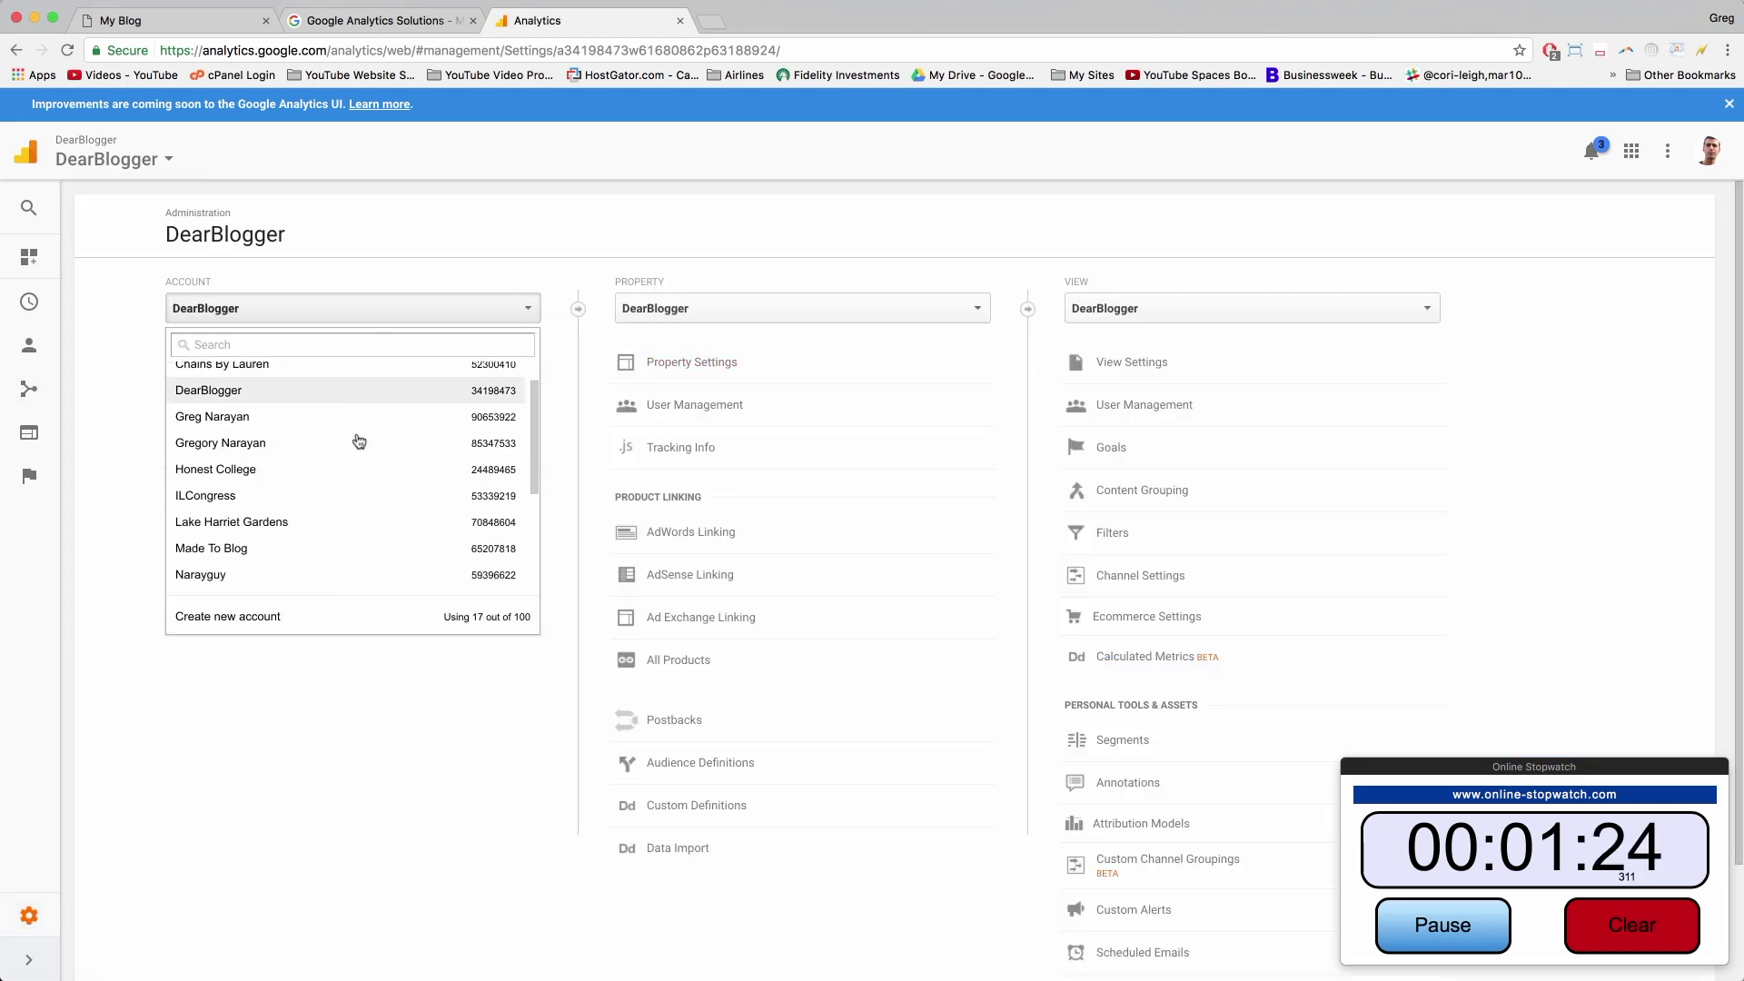
pyautogui.scroll(-6, 359, 441)
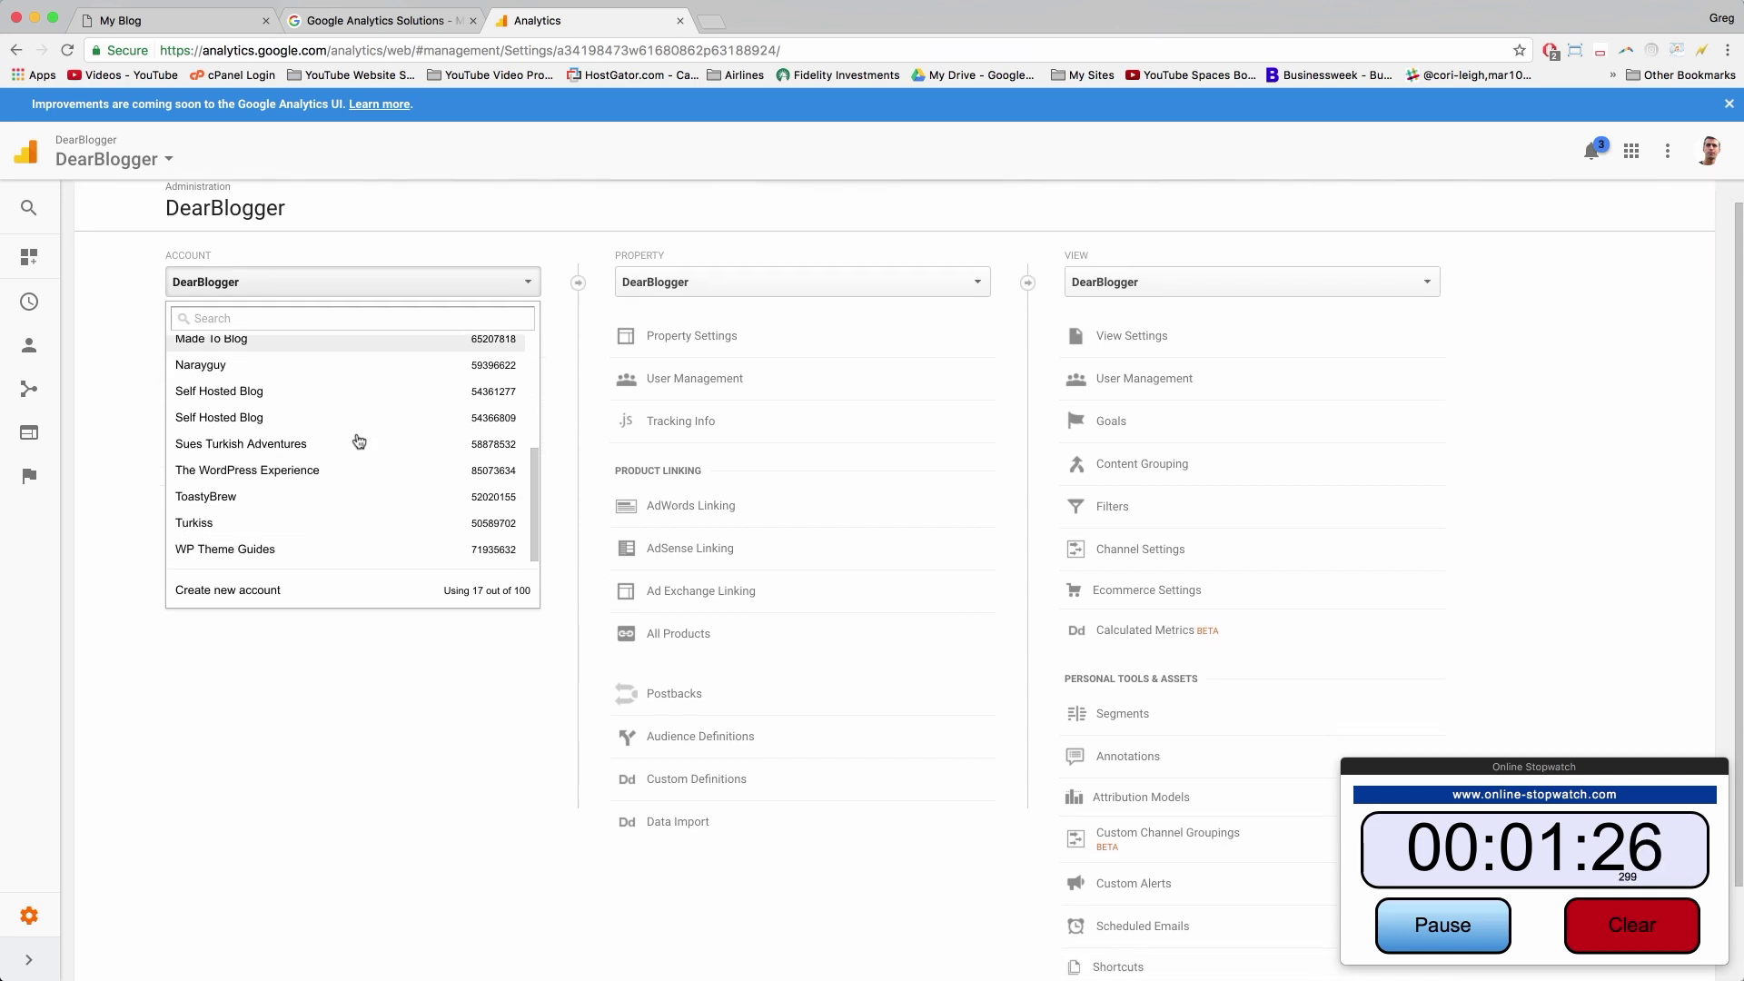
pyautogui.click(240, 558)
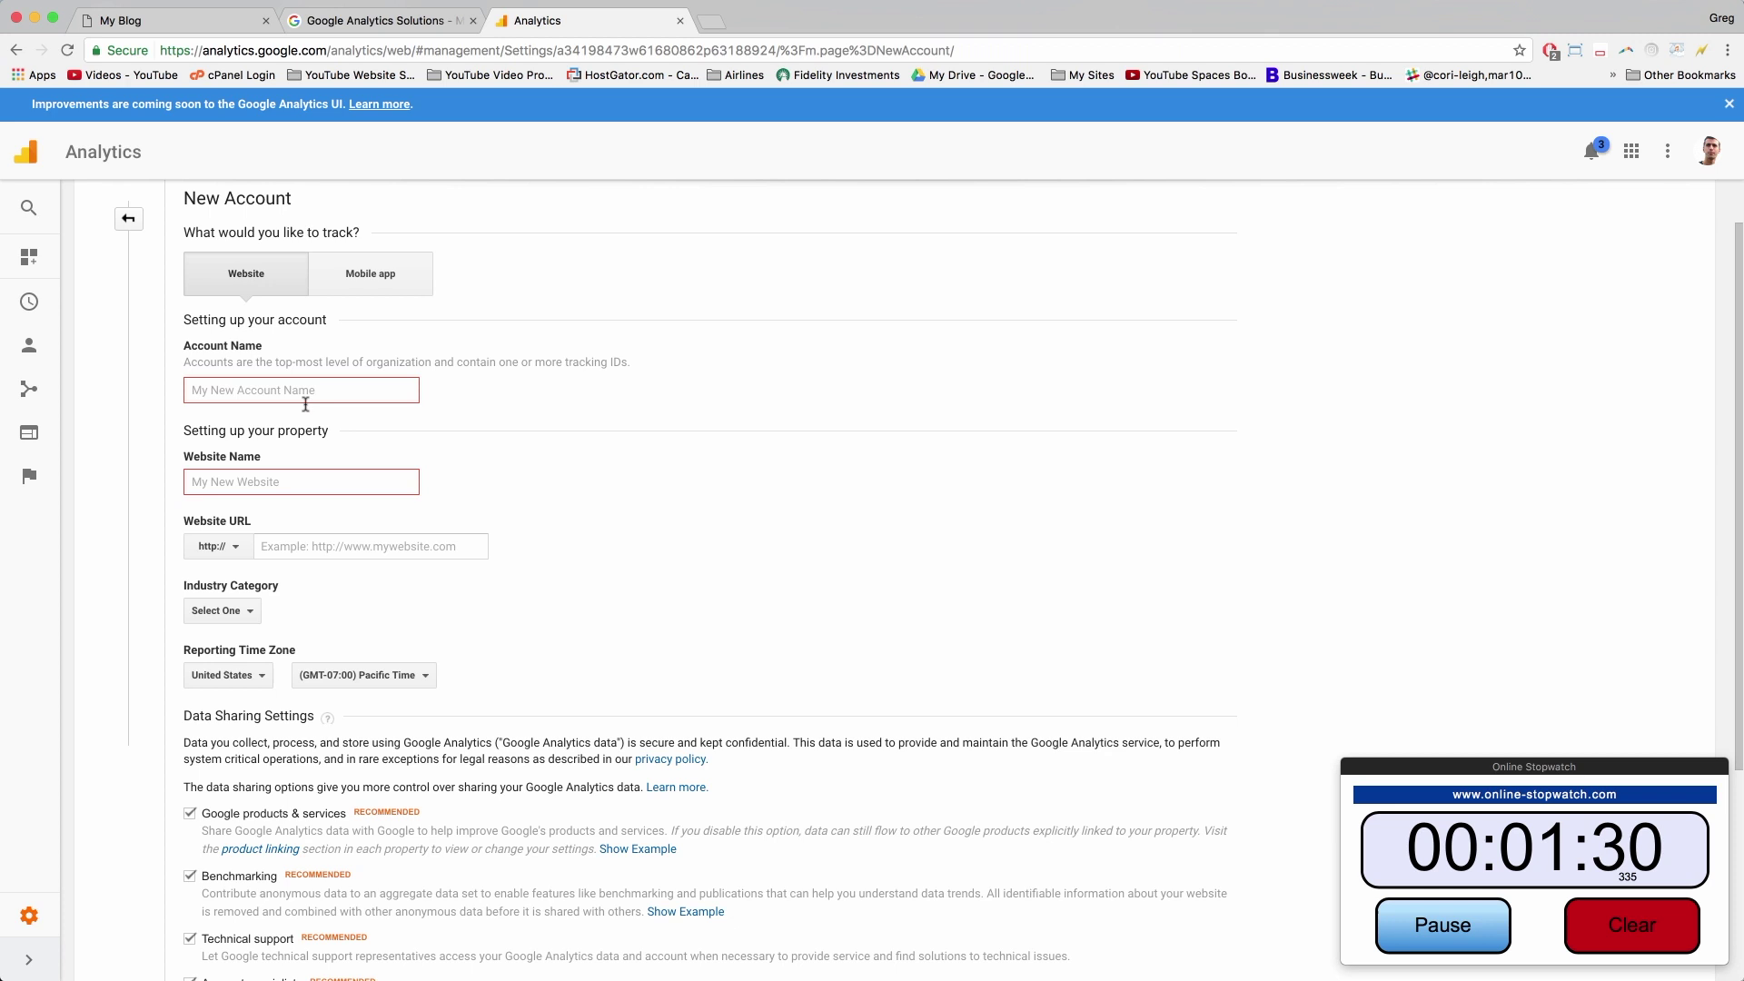
# Enter 'My WordPress Blog Tutorial' as both the account name and website name
pyautogui.click(245, 383)
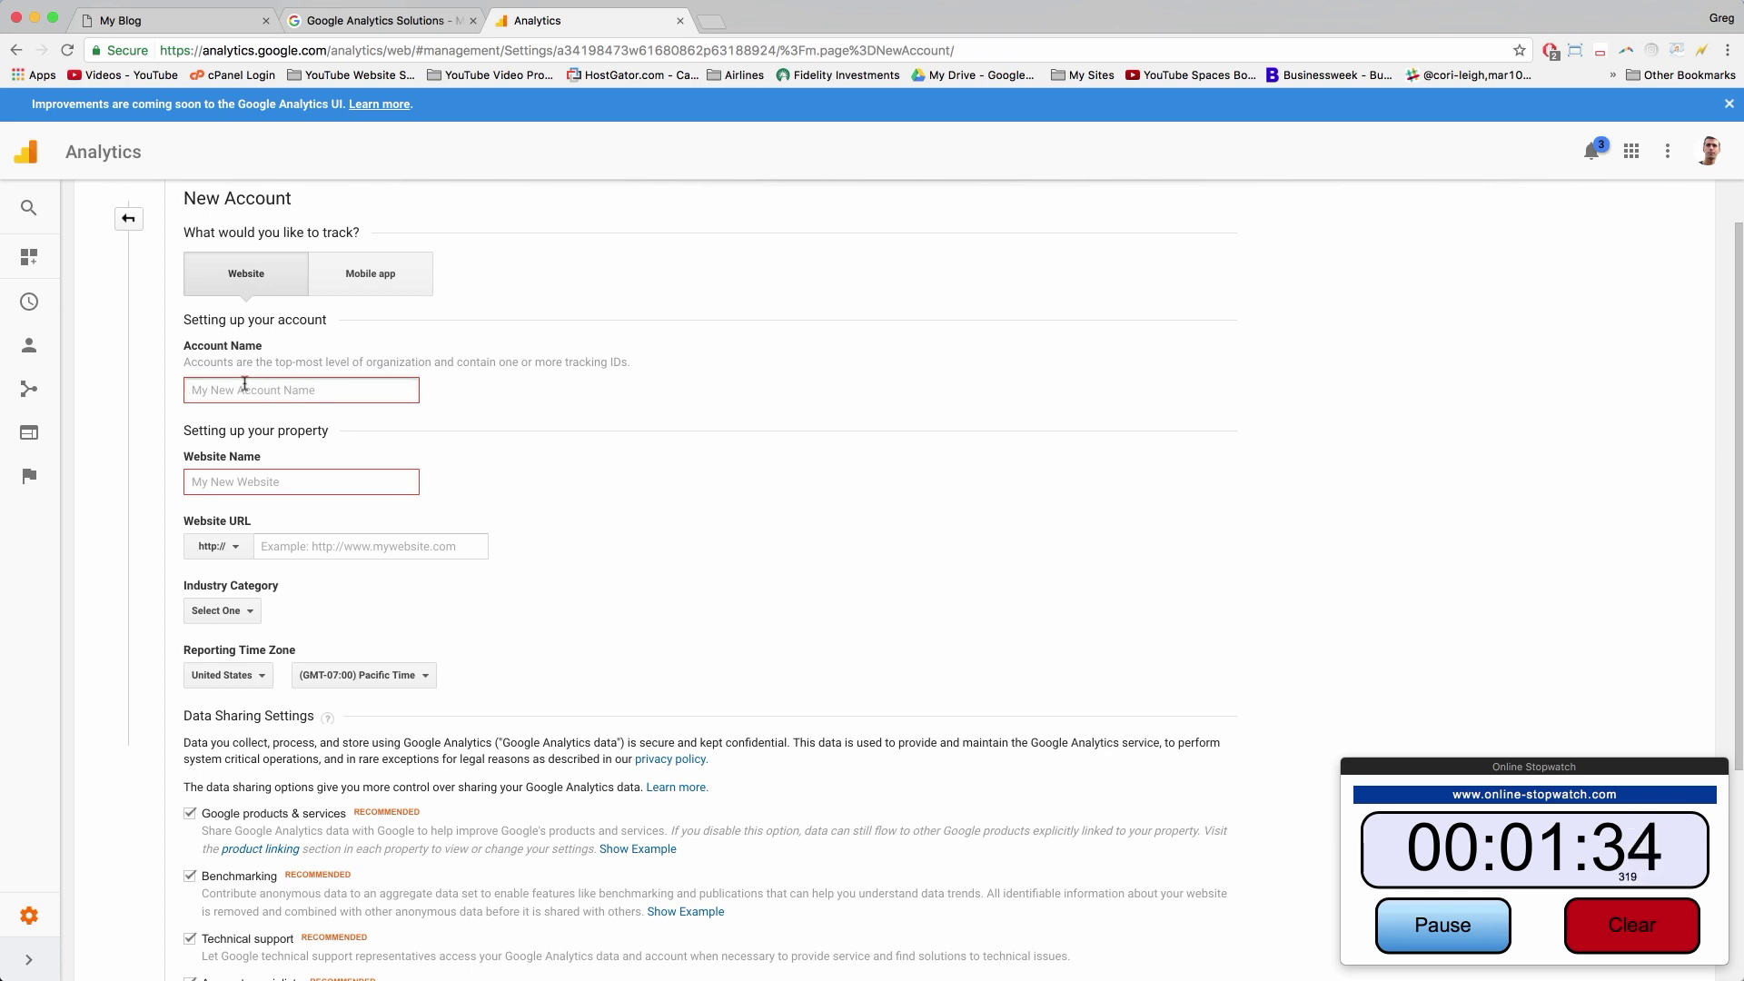
pyautogui.write('My WordPress Blog Tutorial')
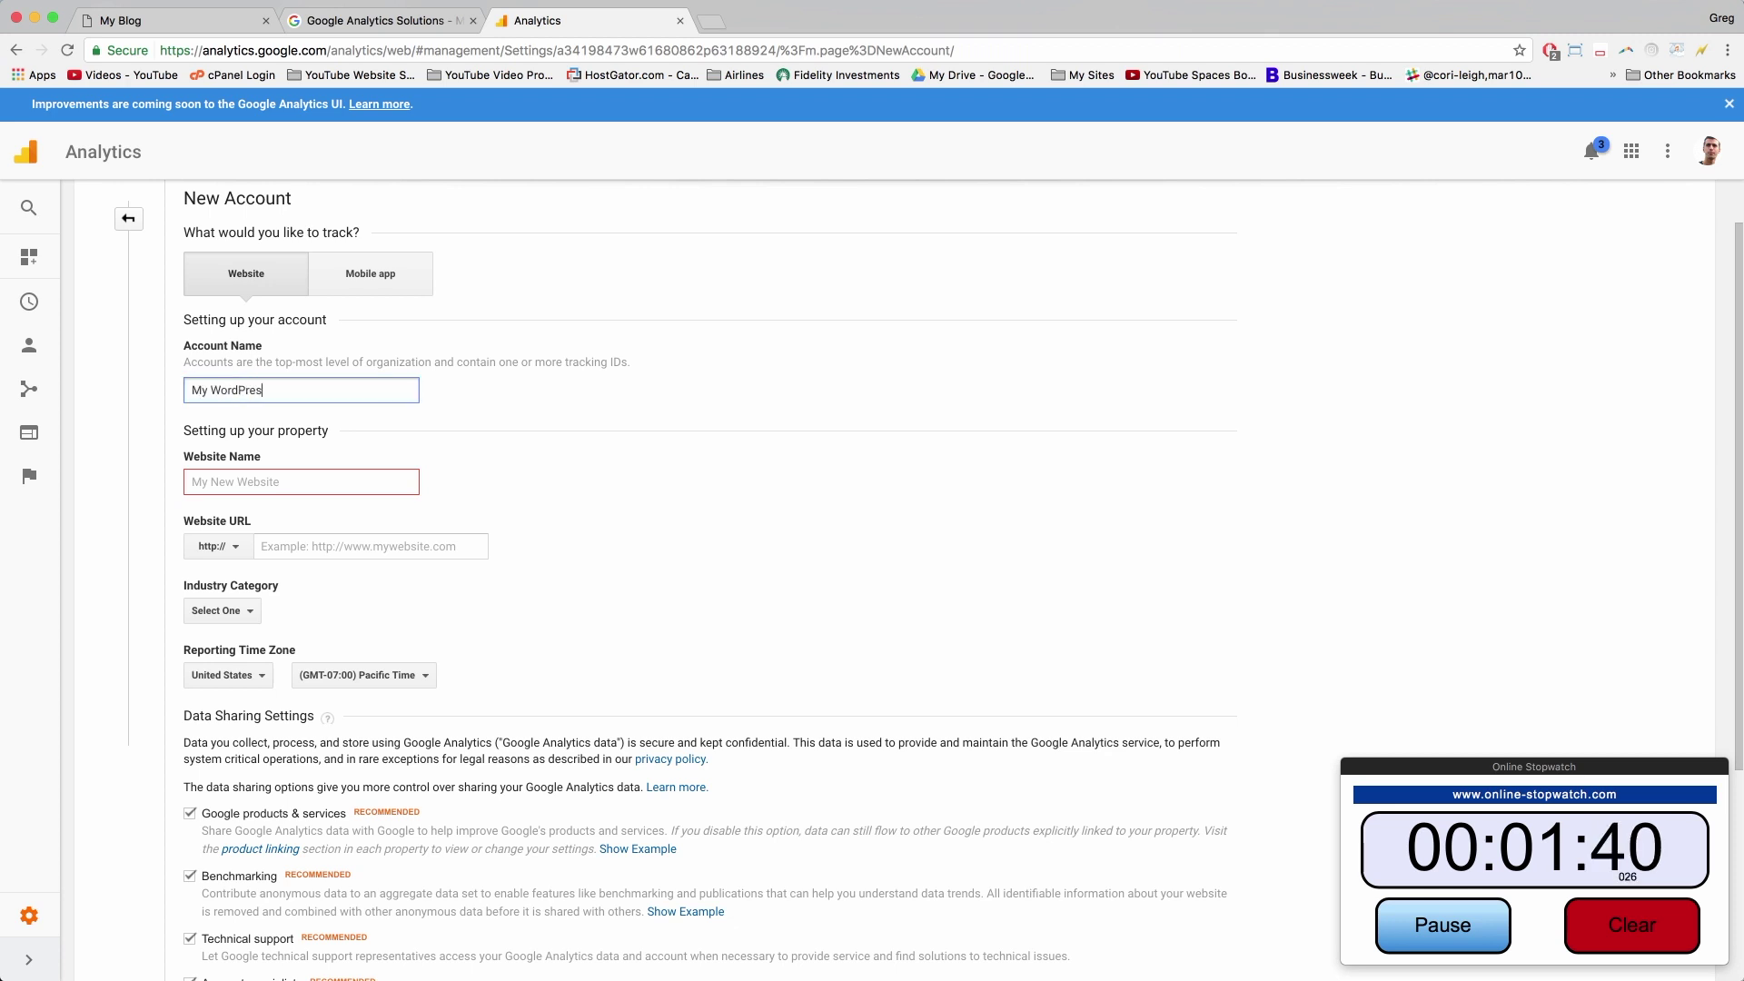
pyautogui.press('Tab')
pyautogui.write('My WordPress Blog Tutorial')
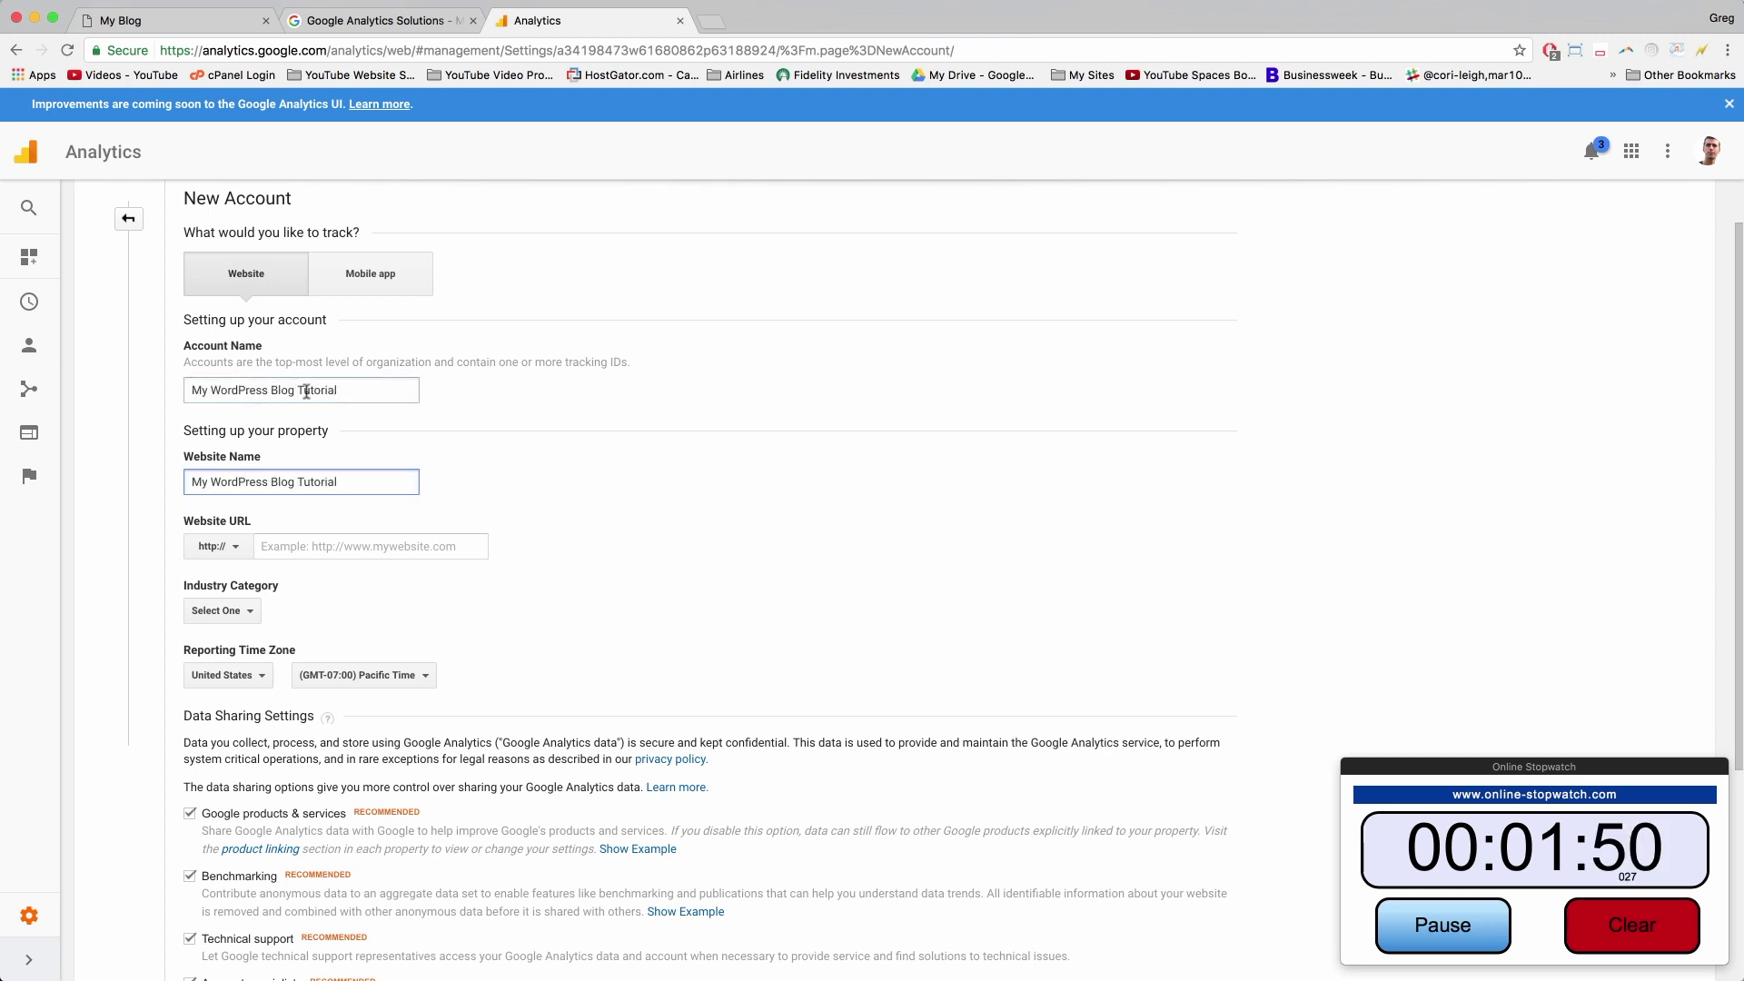
# Set website URL to mywordpressblogtutorial.com/ and industry category to Internet and Telecom
pyautogui.scroll(-1, 872, 581)
pyautogui.click(173, 20)
pyautogui.click(627, 26)
pyautogui.click(377, 478)
pyautogui.write('http://mywordpressblogtutorial.com/')
pyautogui.click(227, 563)
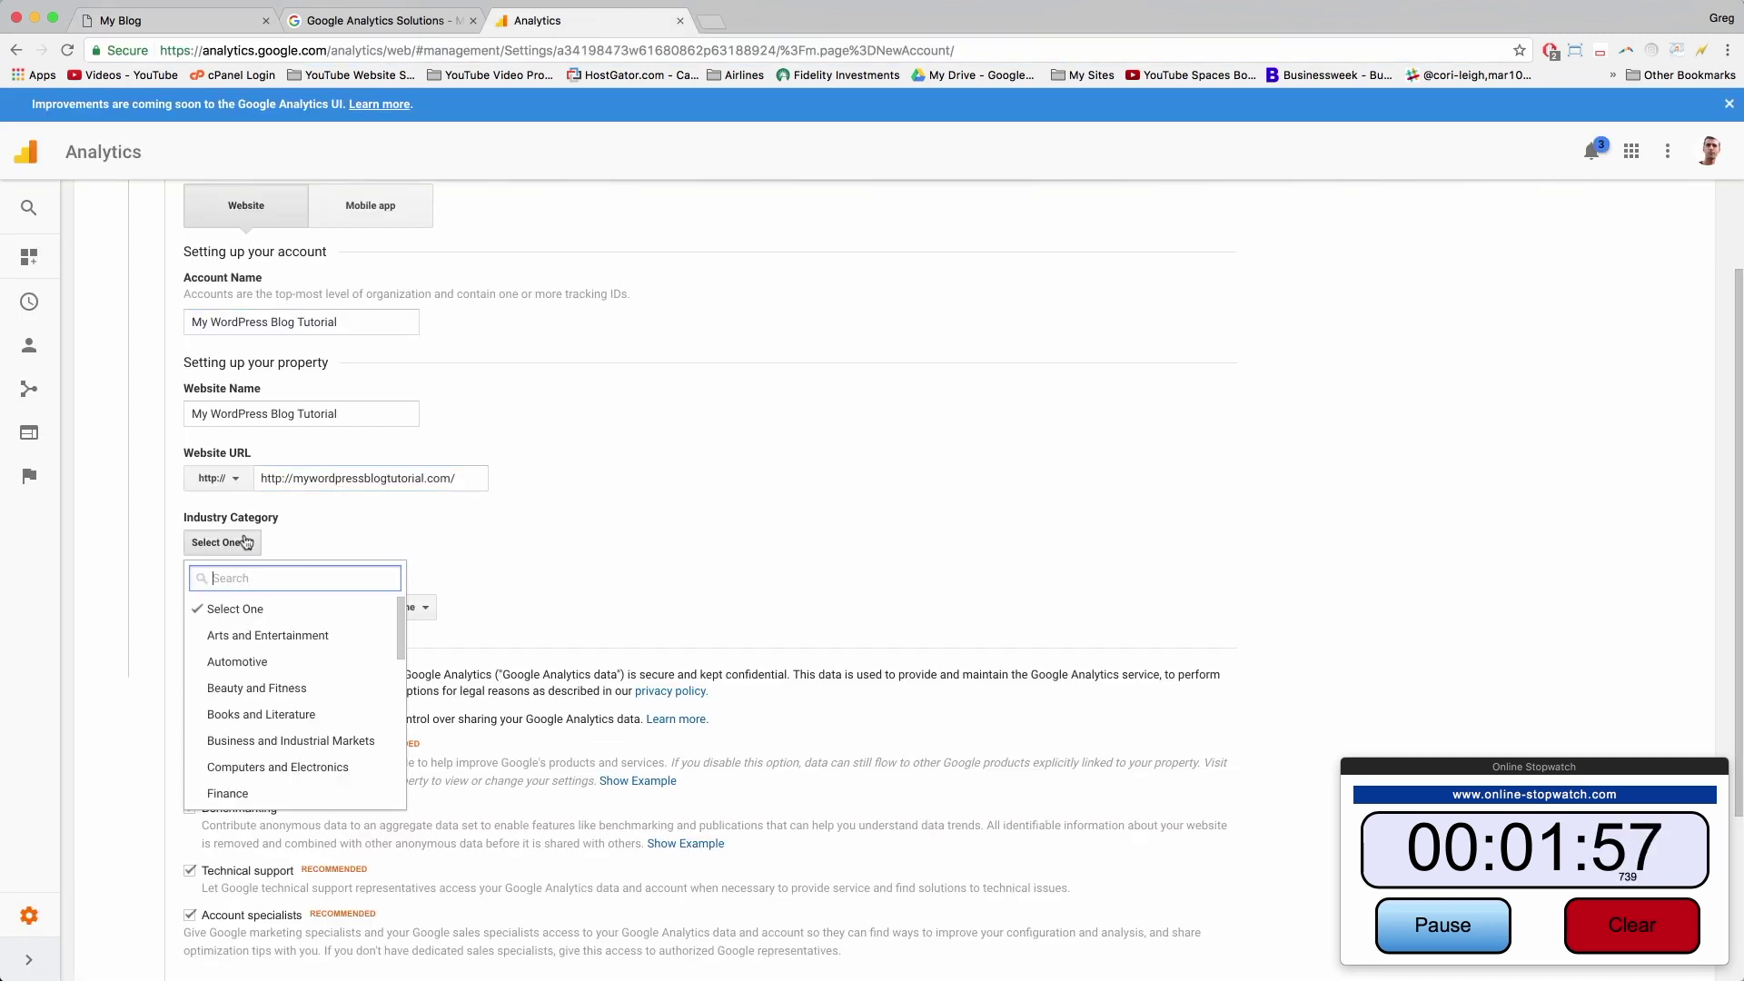
pyautogui.scroll(-5, 322, 693)
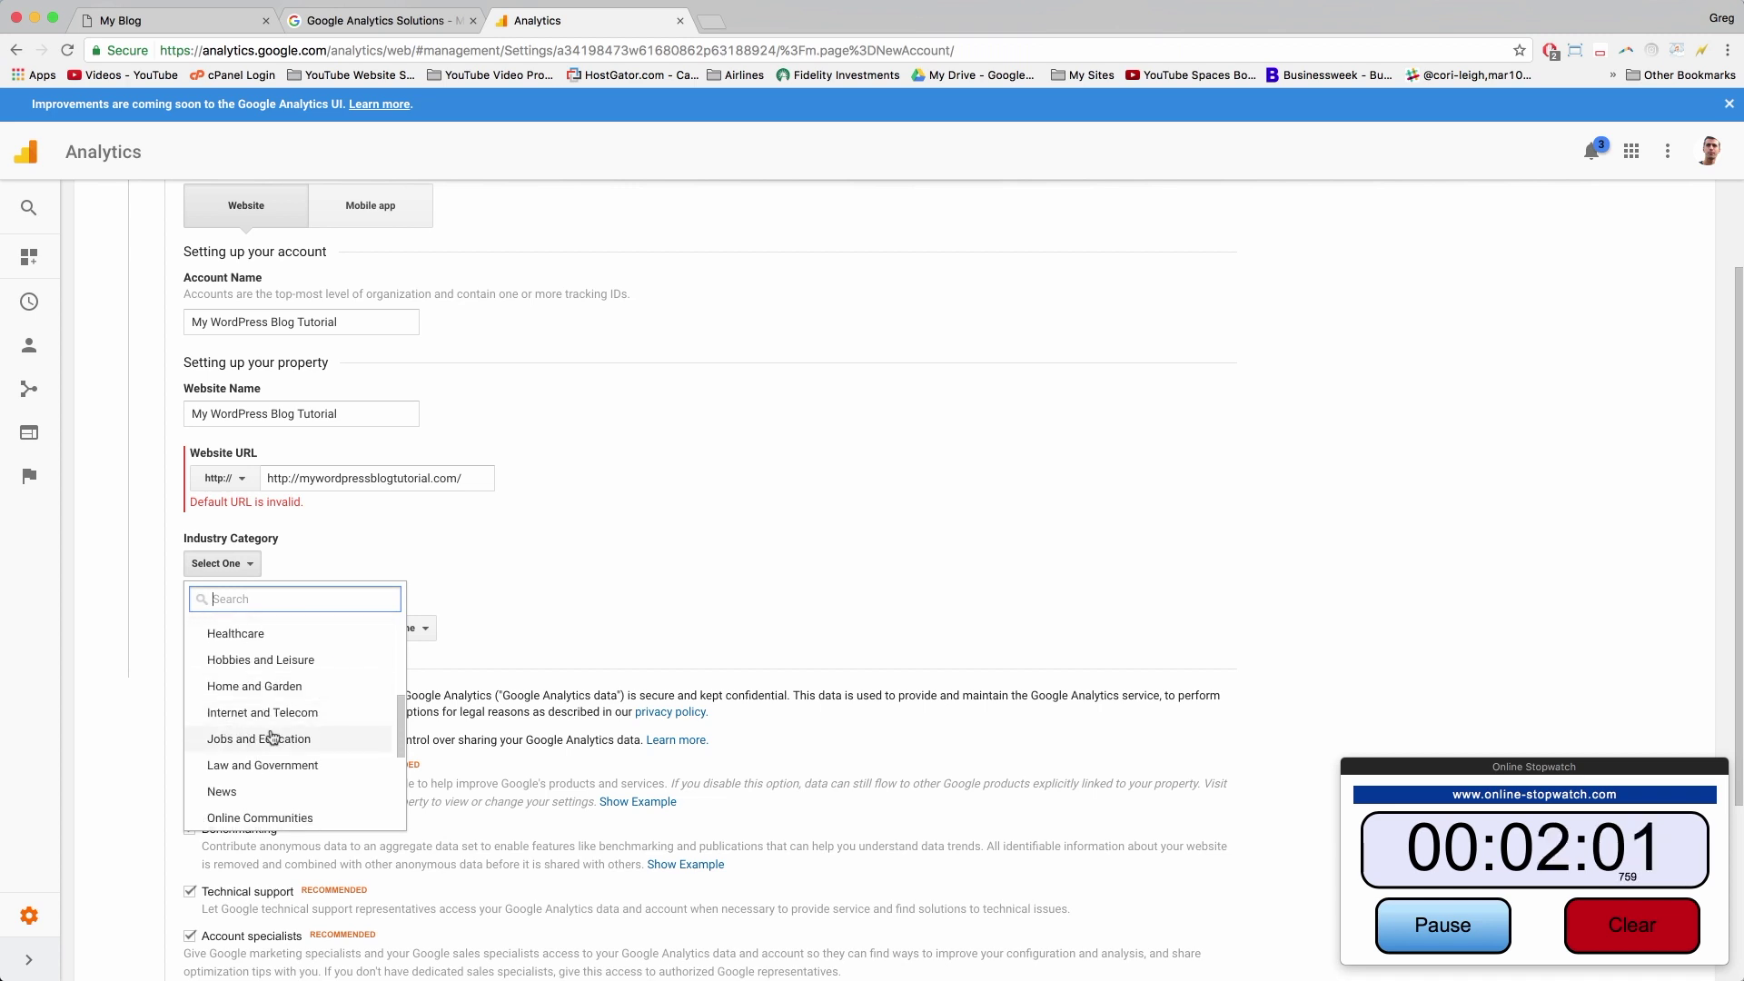
pyautogui.click(231, 716)
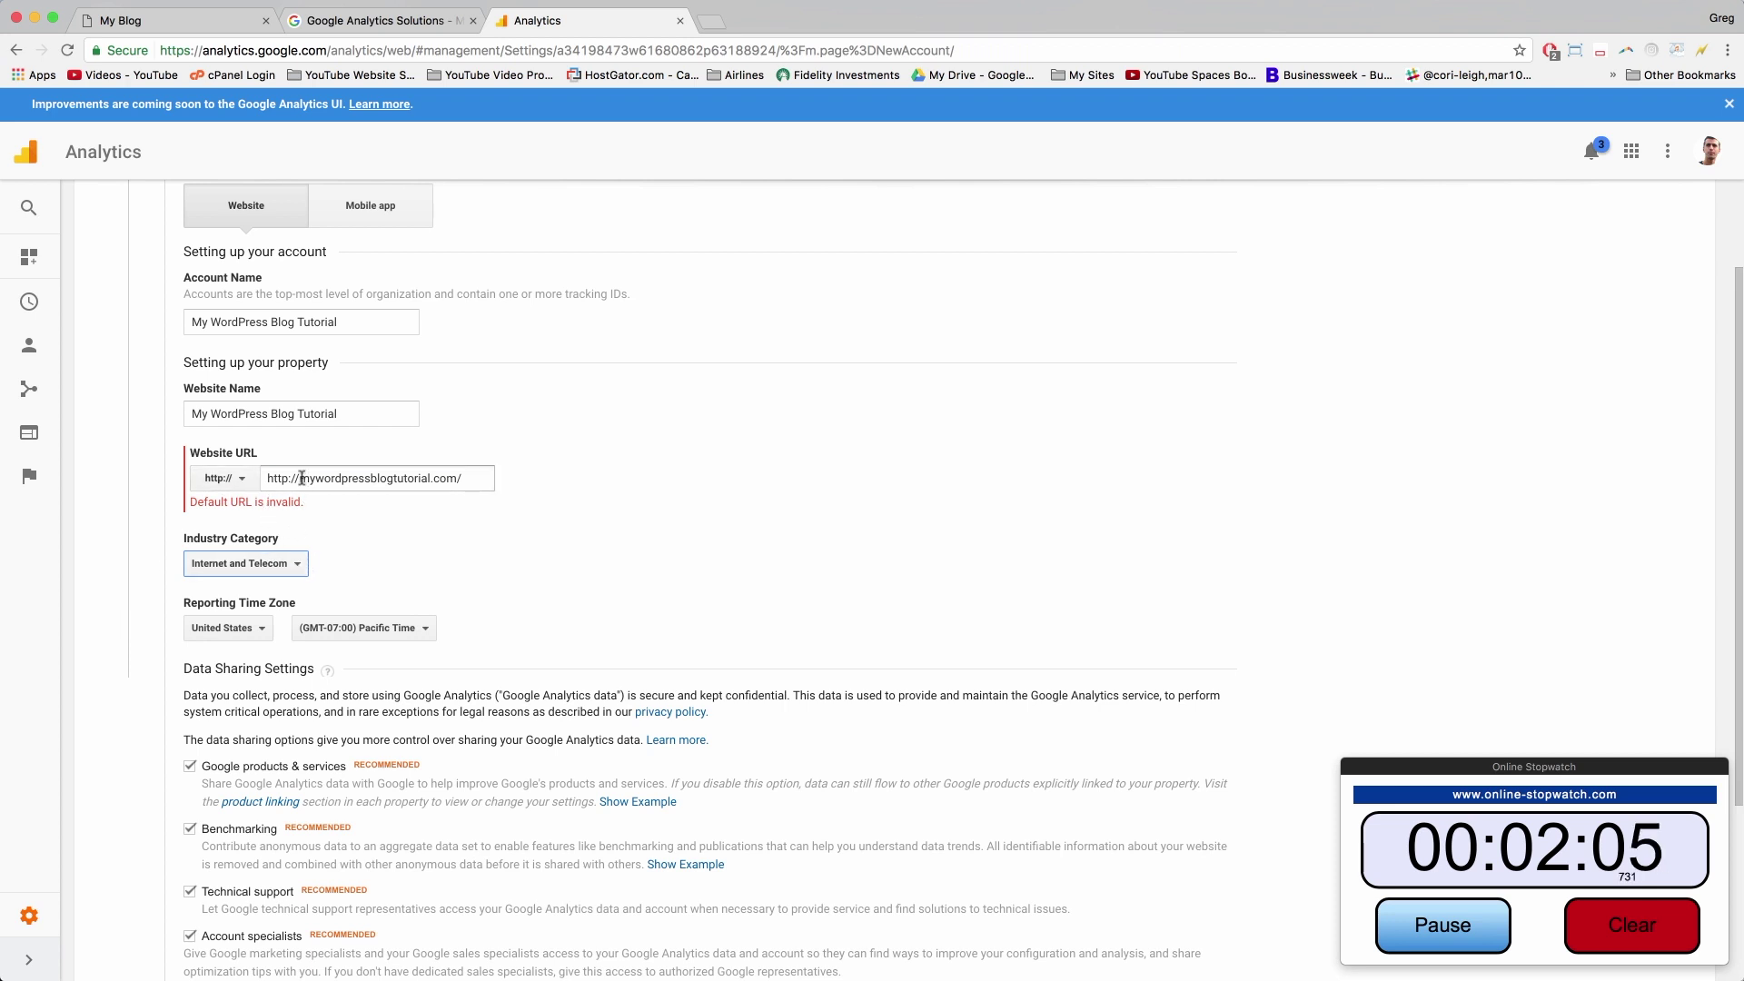
pyautogui.moveTo(302, 477); pyautogui.dragTo(264, 478)
pyautogui.press('BackSpace')
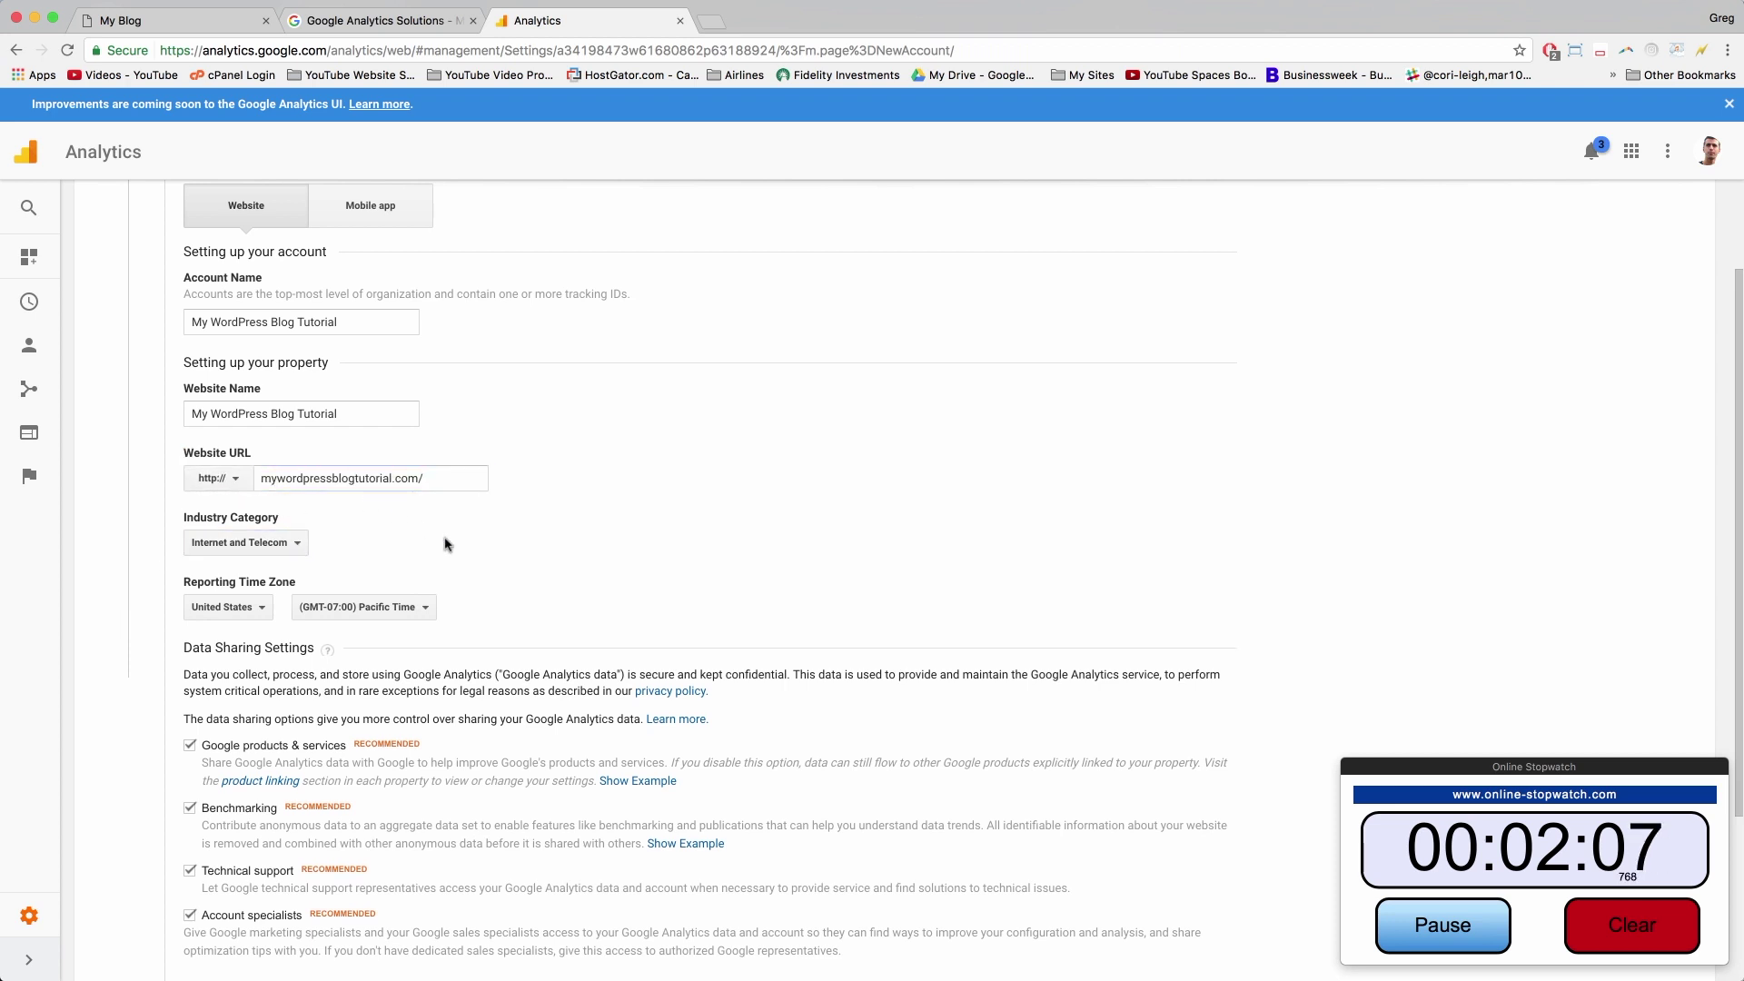
pyautogui.scroll(-3, 536, 568)
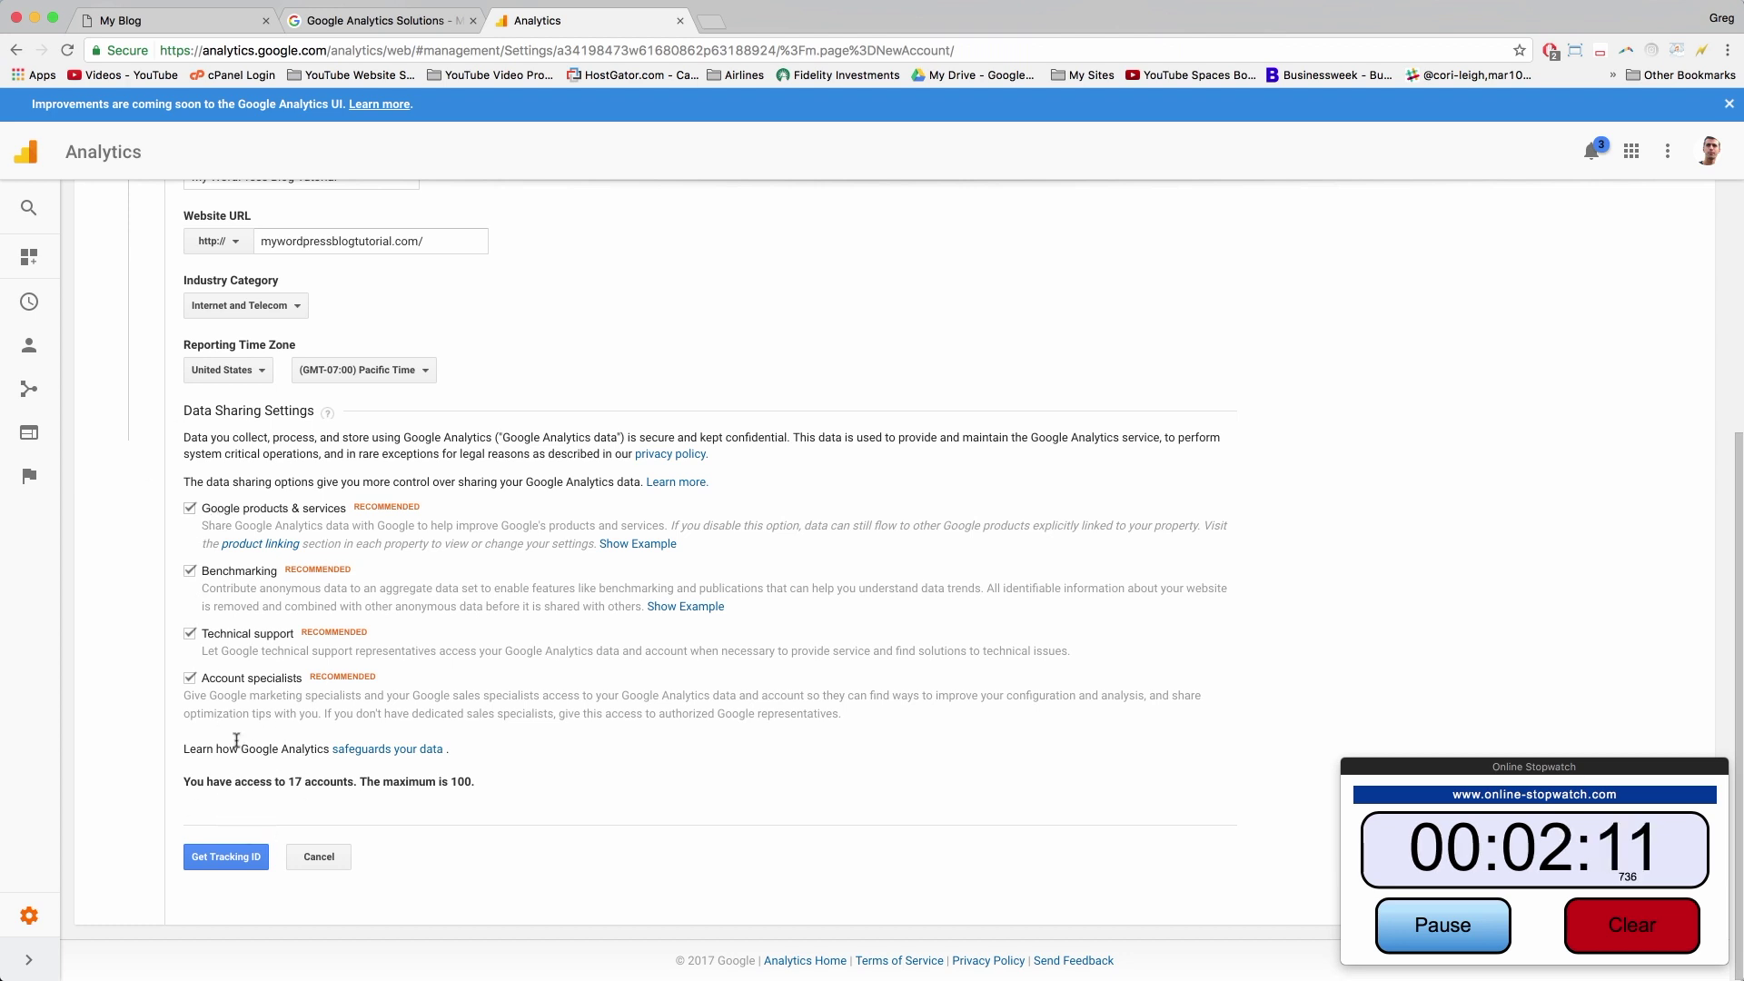
# Request a tracking ID and accept the Google Analytics terms of service
pyautogui.click(243, 861)
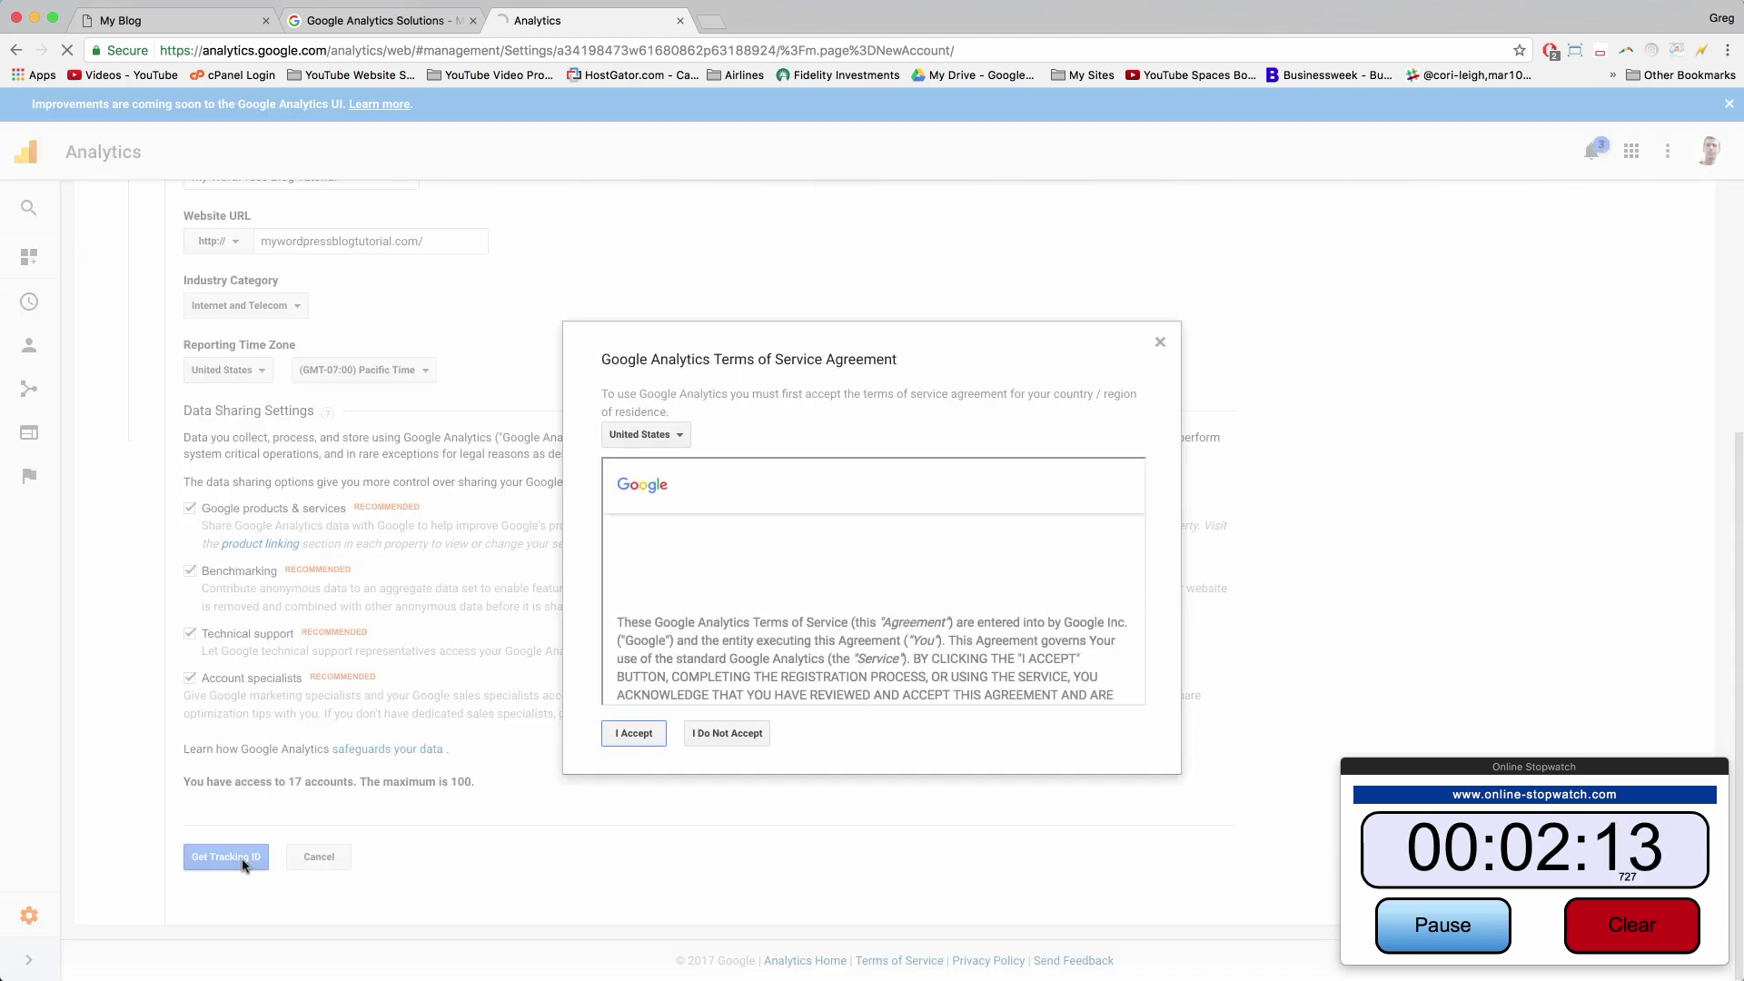
pyautogui.scroll(-5, 748, 600)
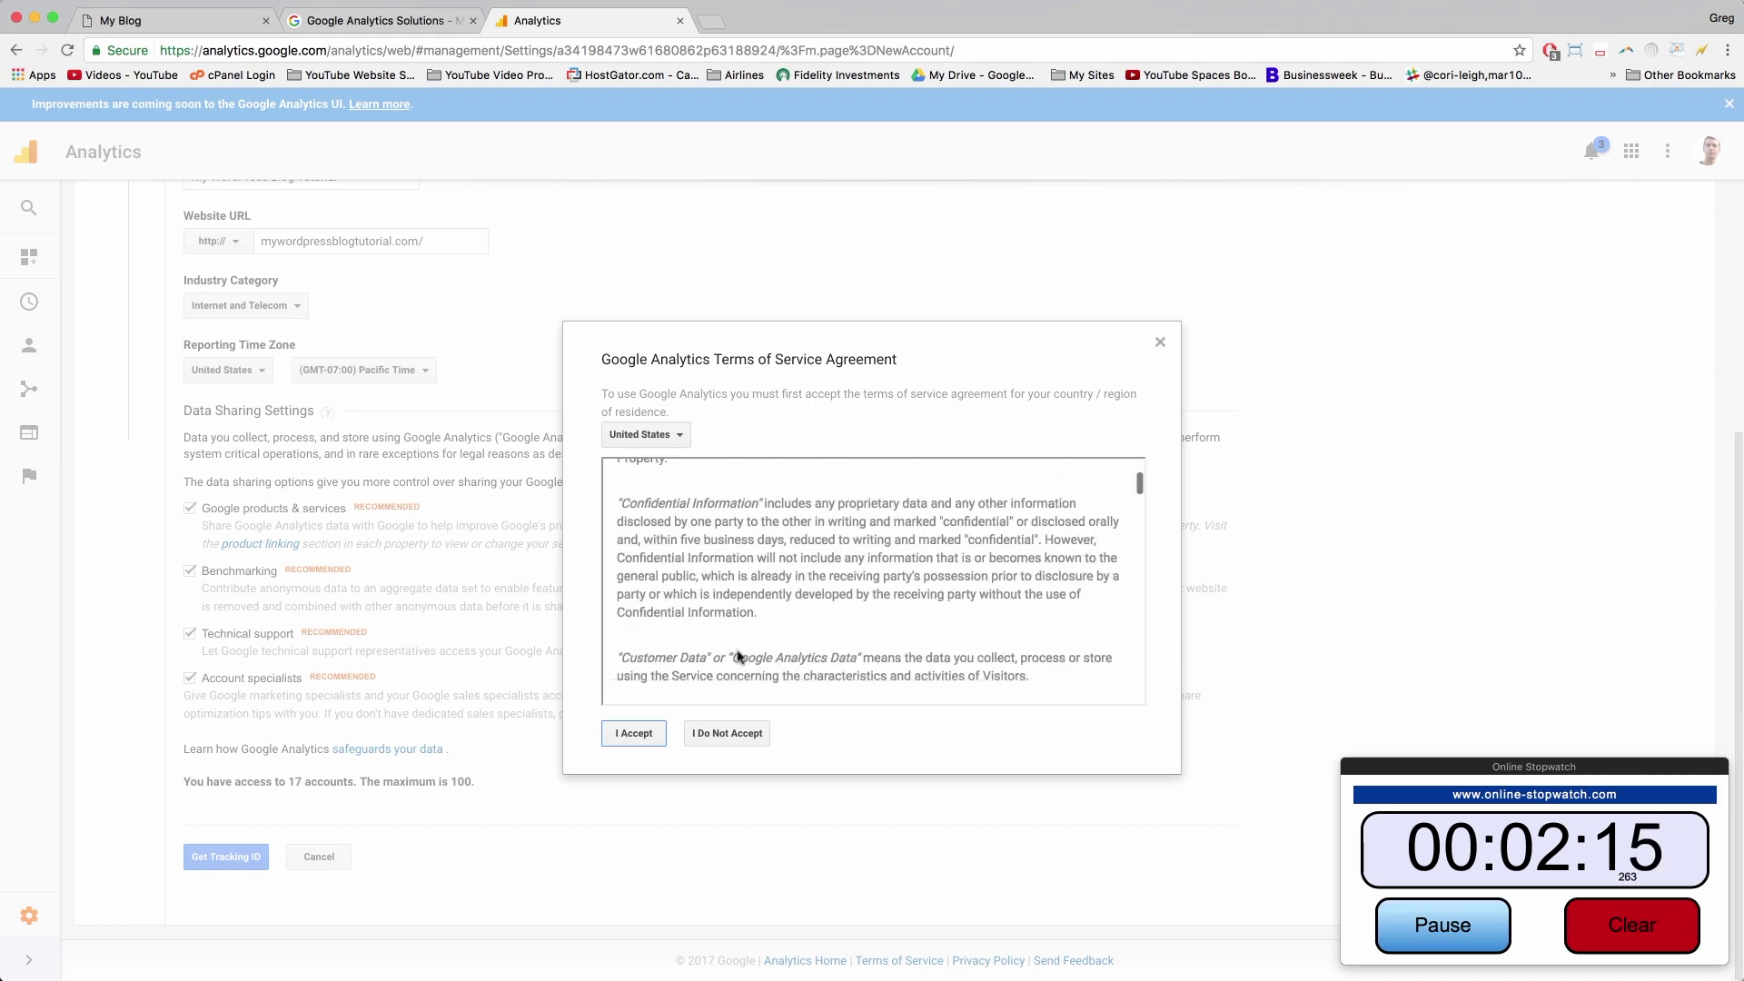
pyautogui.click(635, 734)
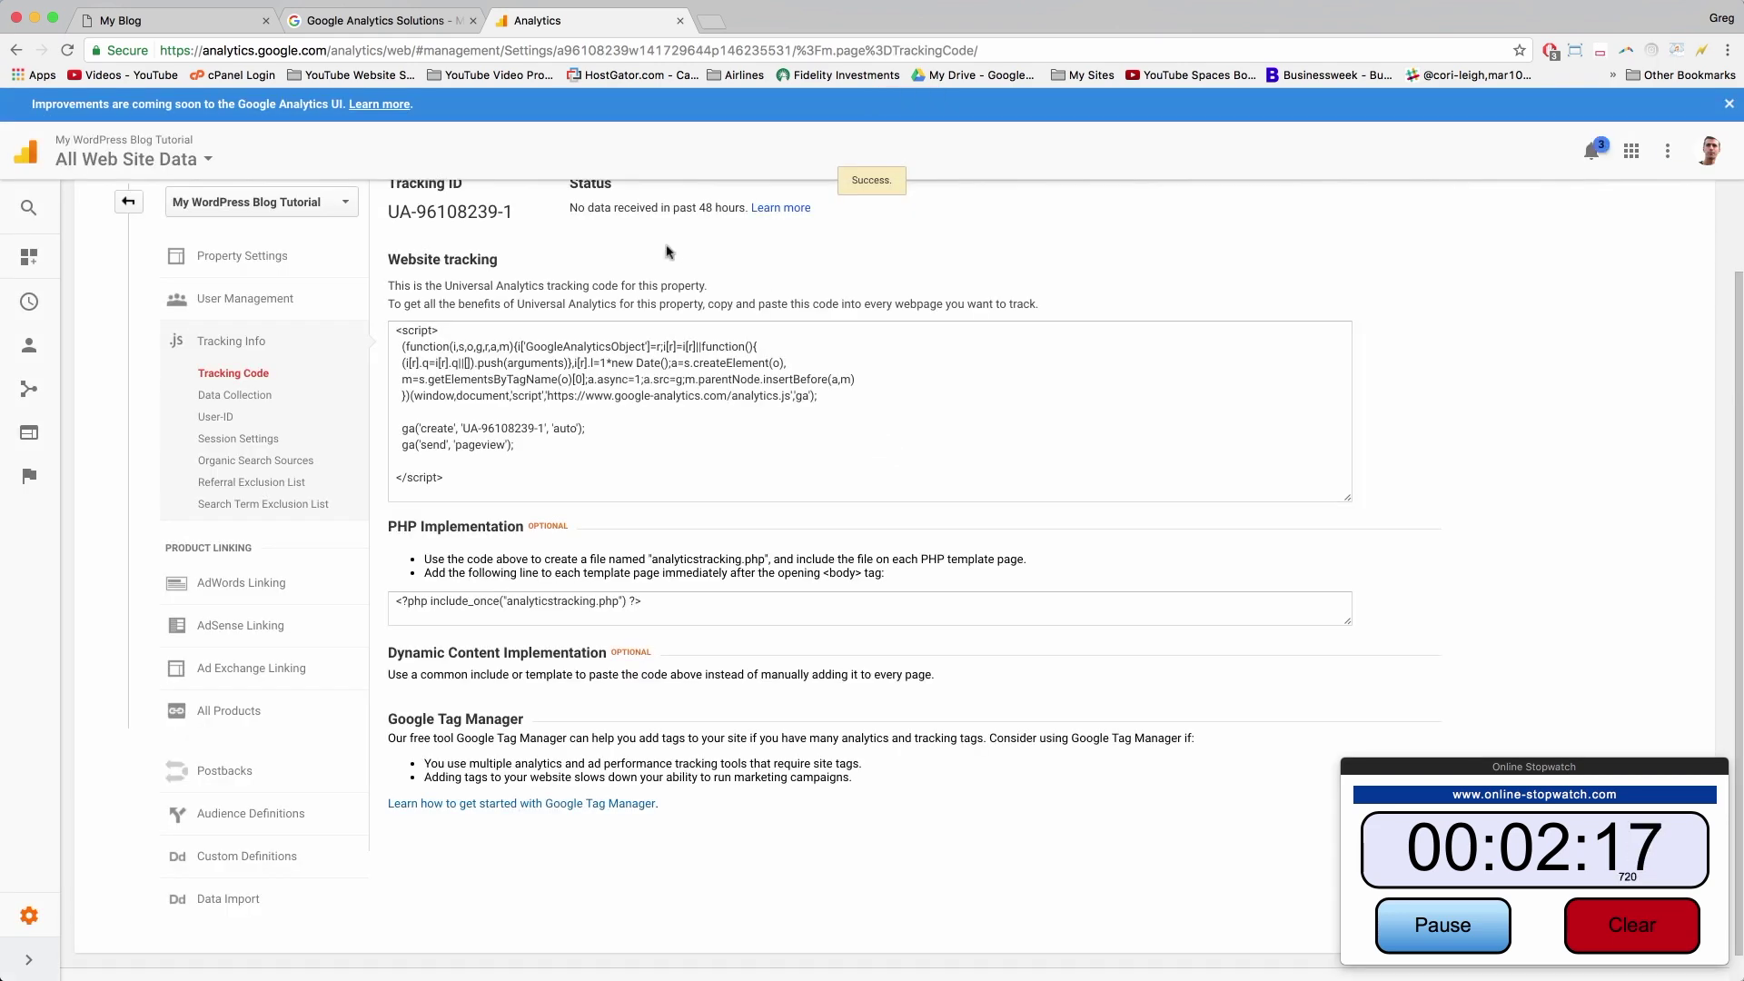
# Copy the issued tracking script and go to the blog's WordPress Dashboard
pyautogui.scroll(-3, 590, 368)
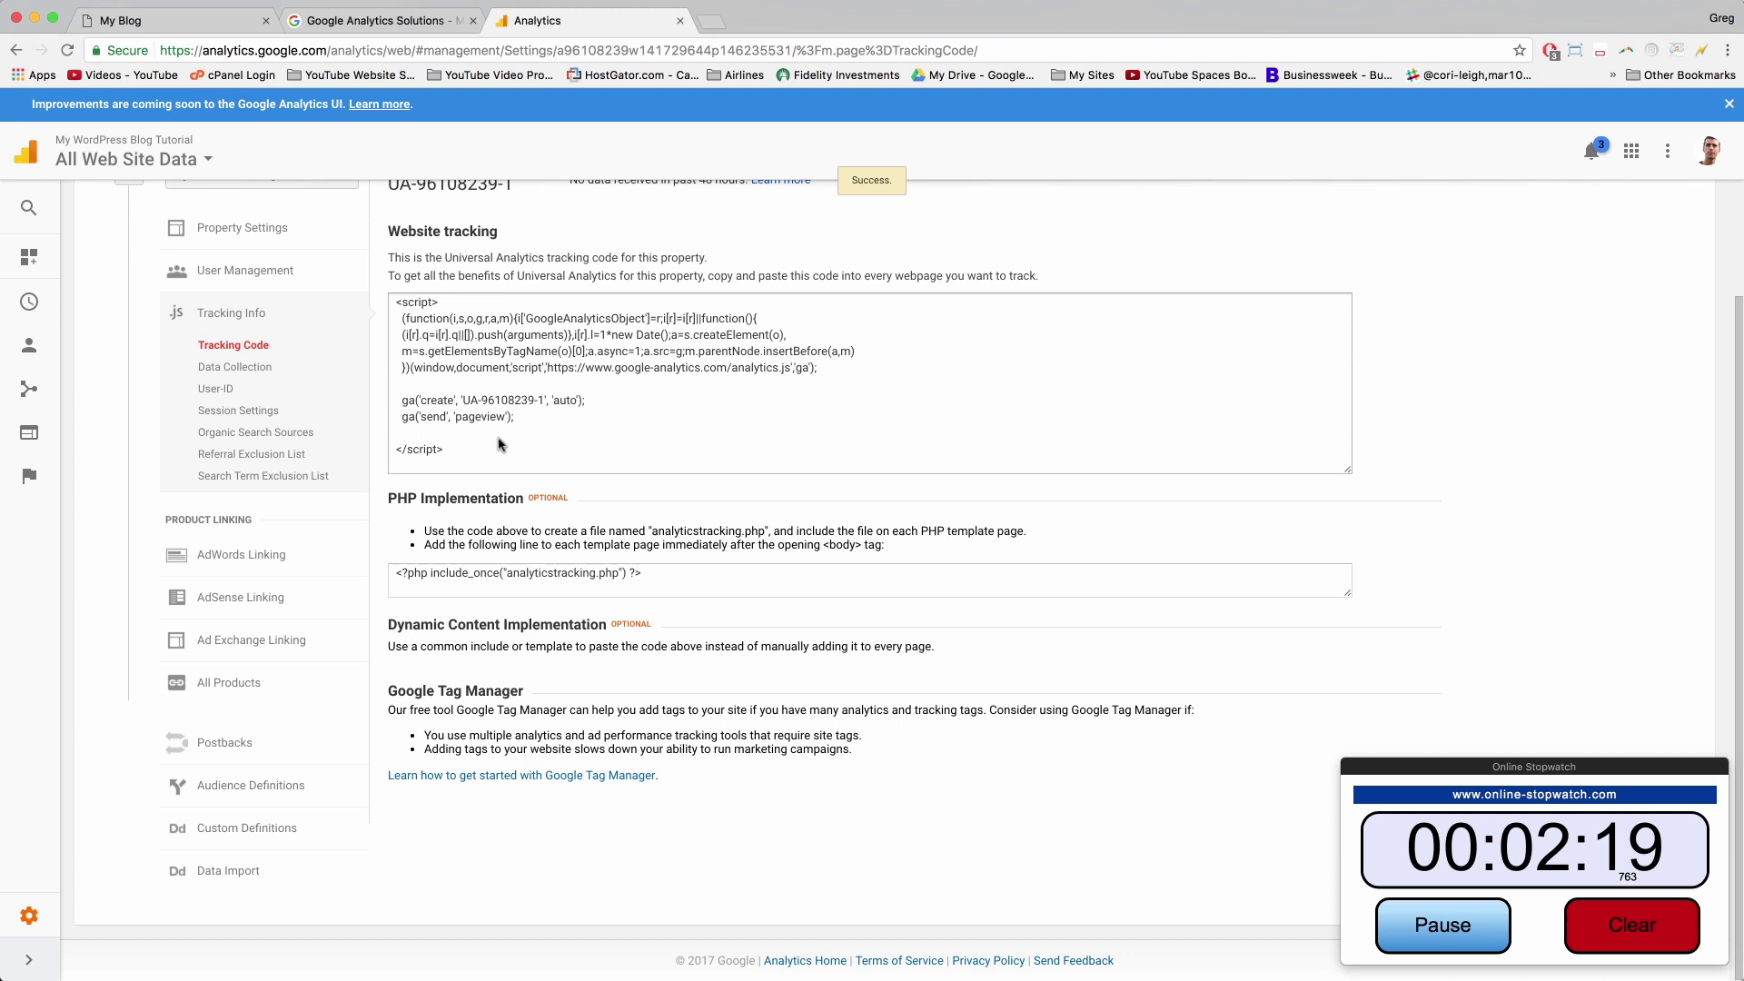
pyautogui.click(499, 349)
pyautogui.scroll(1, 541, 426)
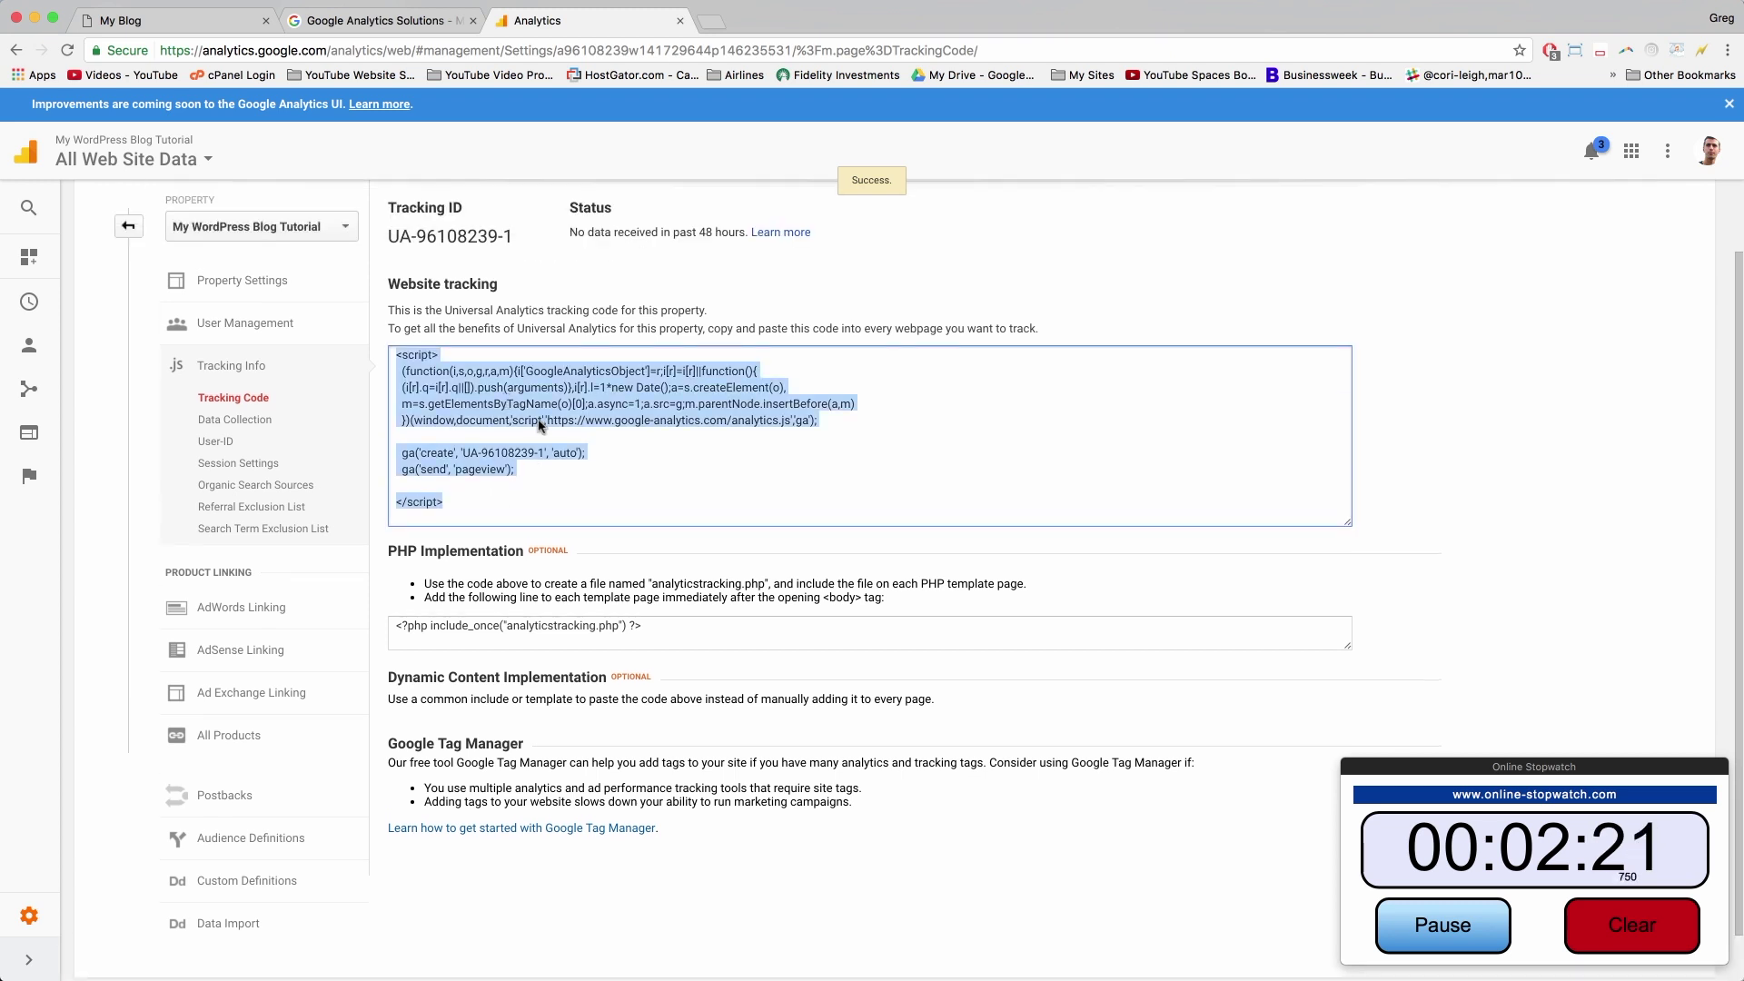
pyautogui.rightClick(468, 387)
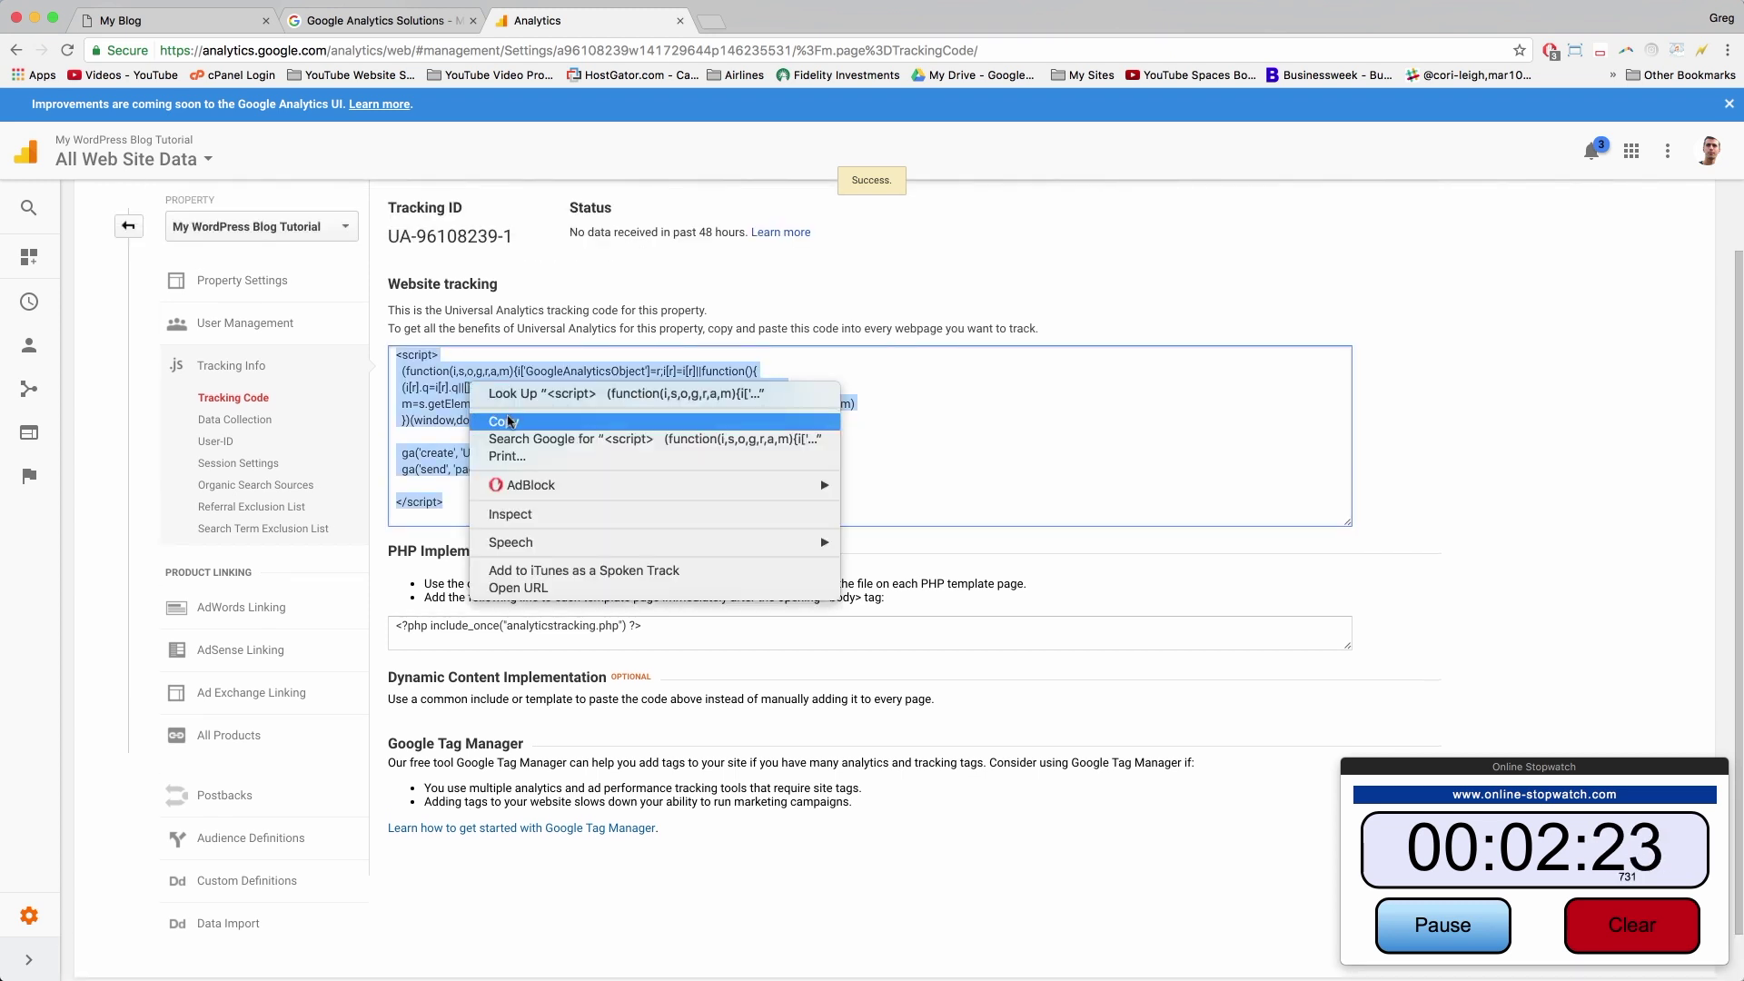
pyautogui.click(490, 419)
pyautogui.click(164, 26)
pyautogui.click(98, 106)
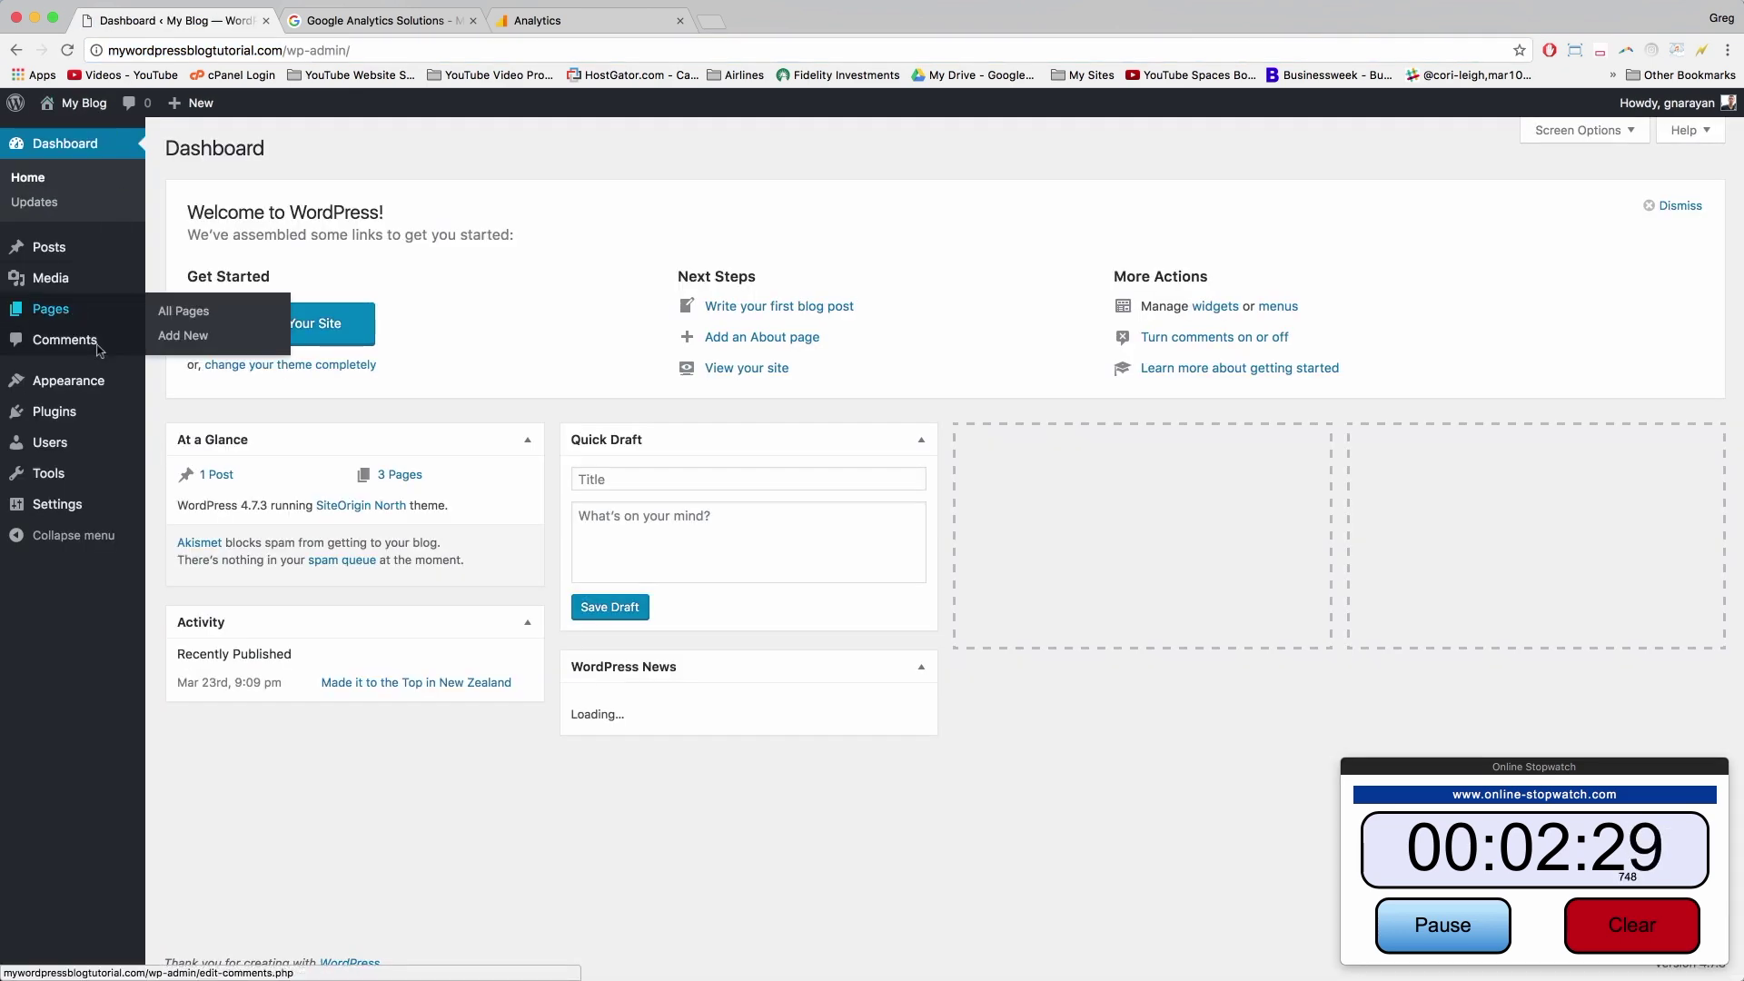
# Paste the Analytics script into WP Insert Code's Header Code below the Facebook script and save
pyautogui.moveTo(91, 505)
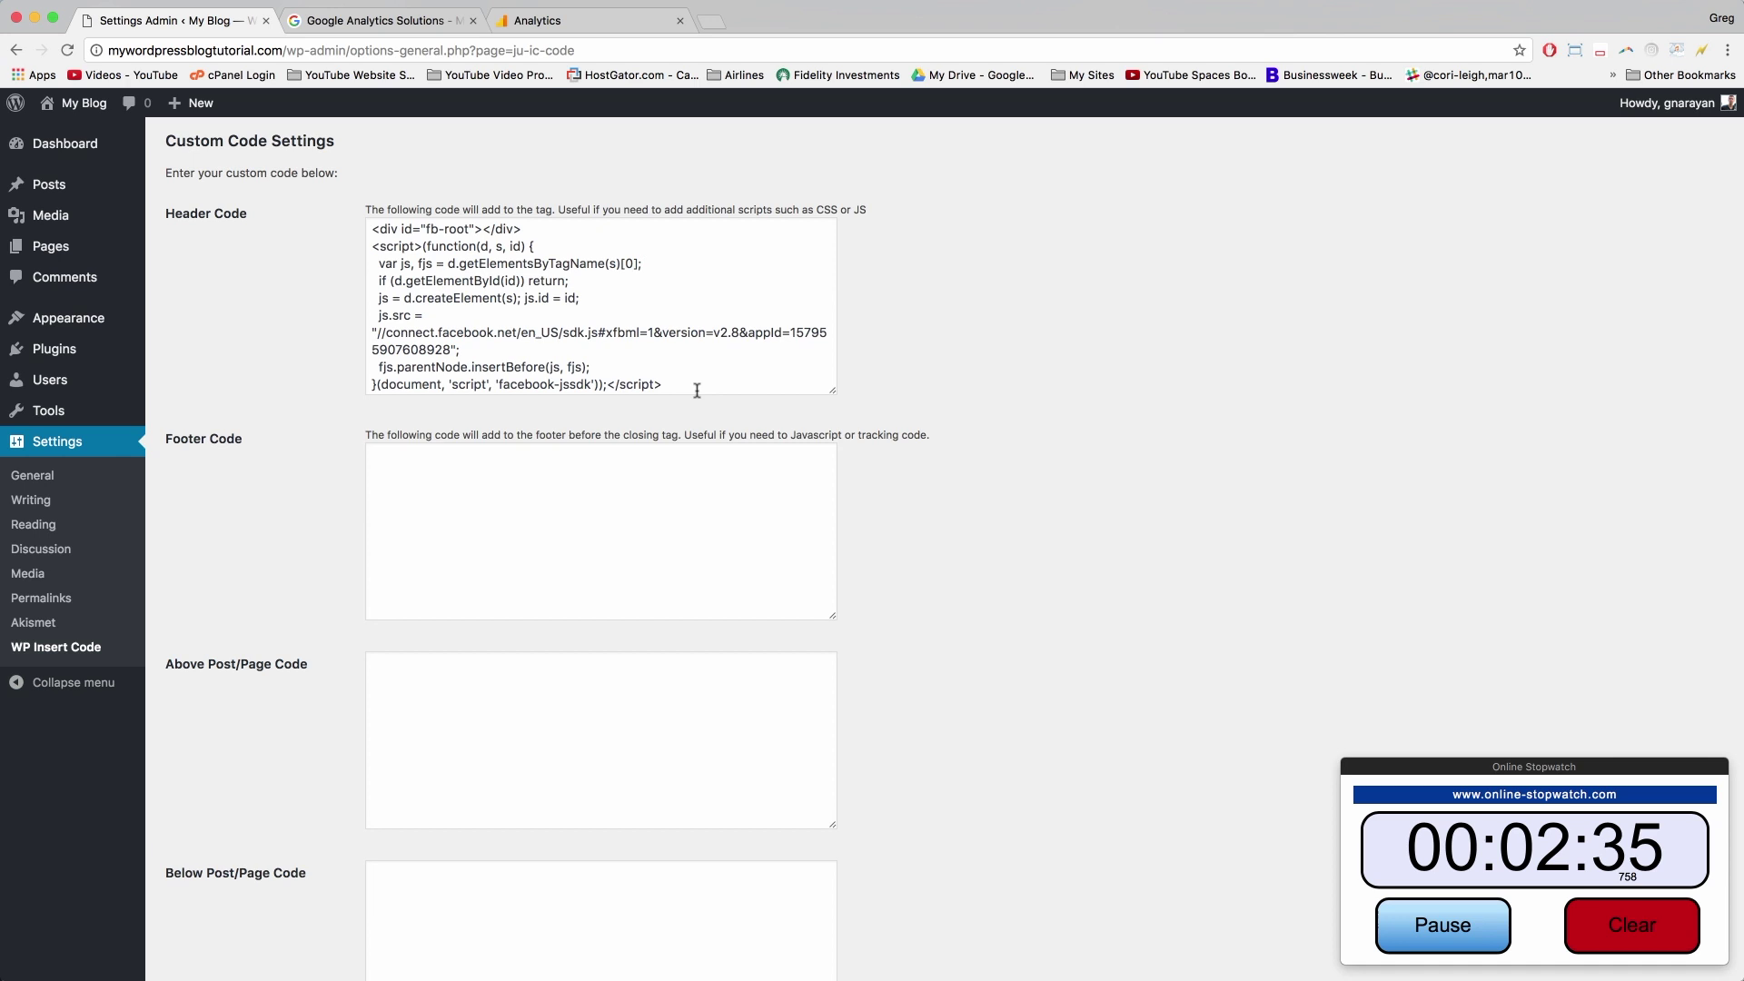
pyautogui.click(762, 389)
pyautogui.moveTo(826, 391); pyautogui.dragTo(864, 653)
pyautogui.press('Return')
pyautogui.press('Return')
pyautogui.press('Return')
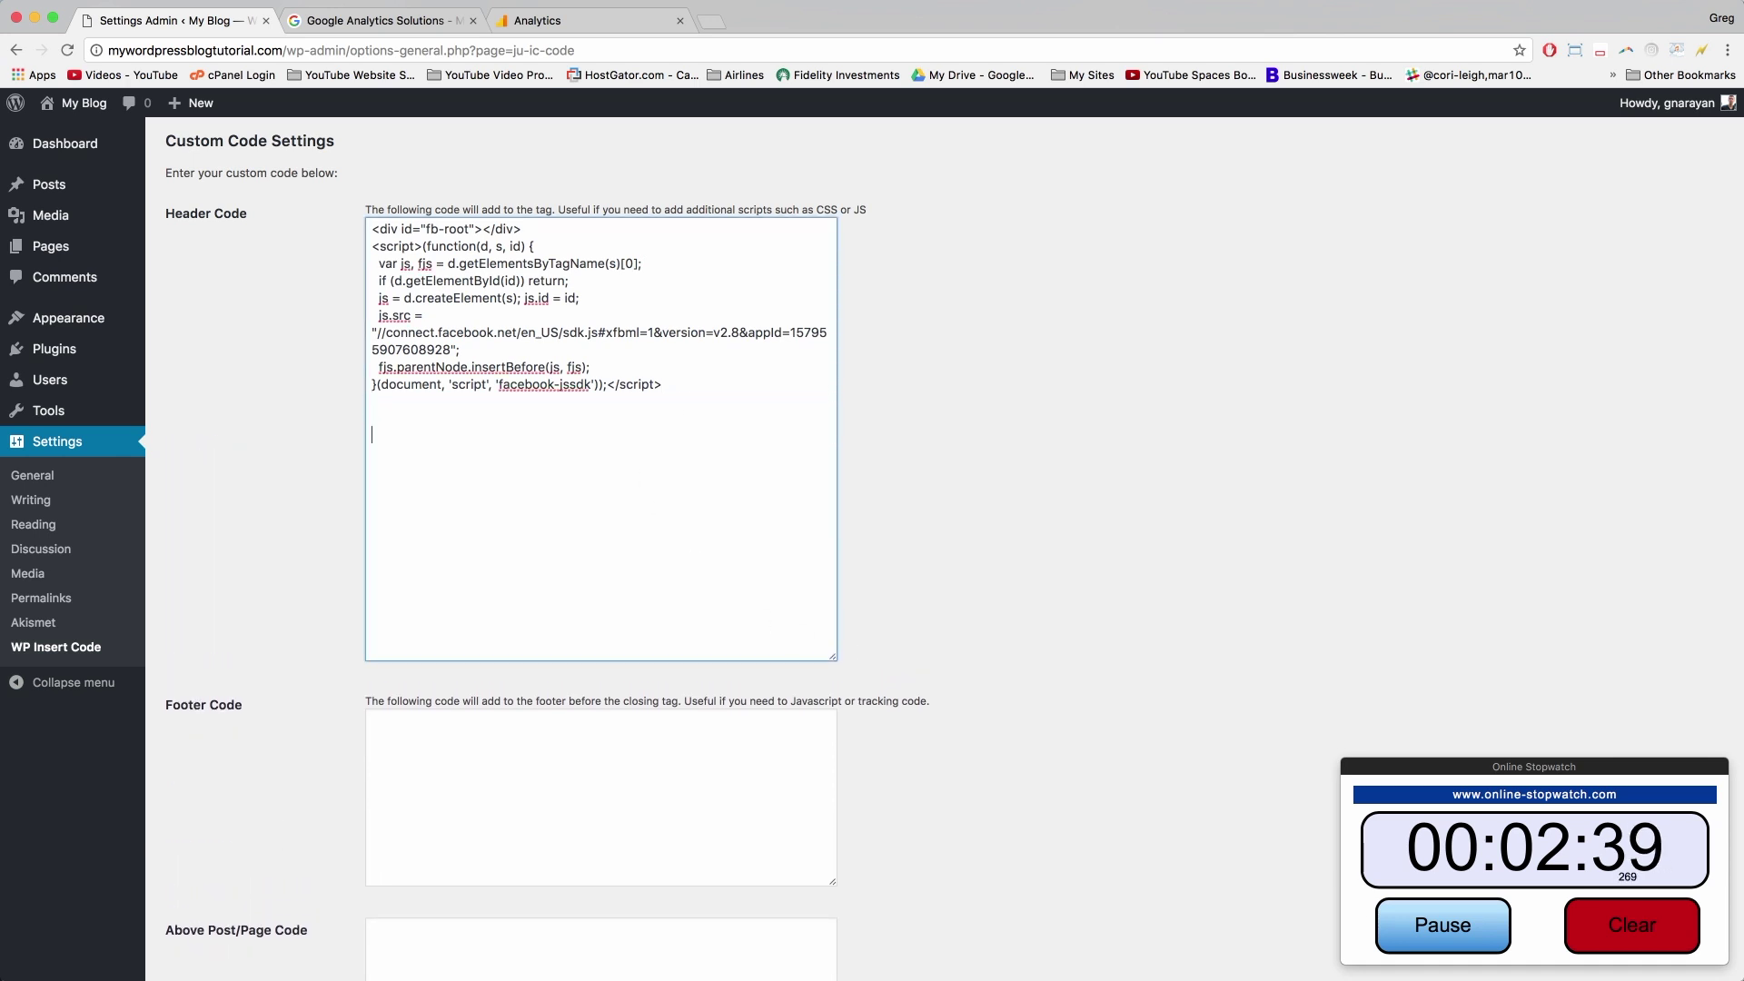
pyautogui.rightClick(379, 451)
pyautogui.click(409, 535)
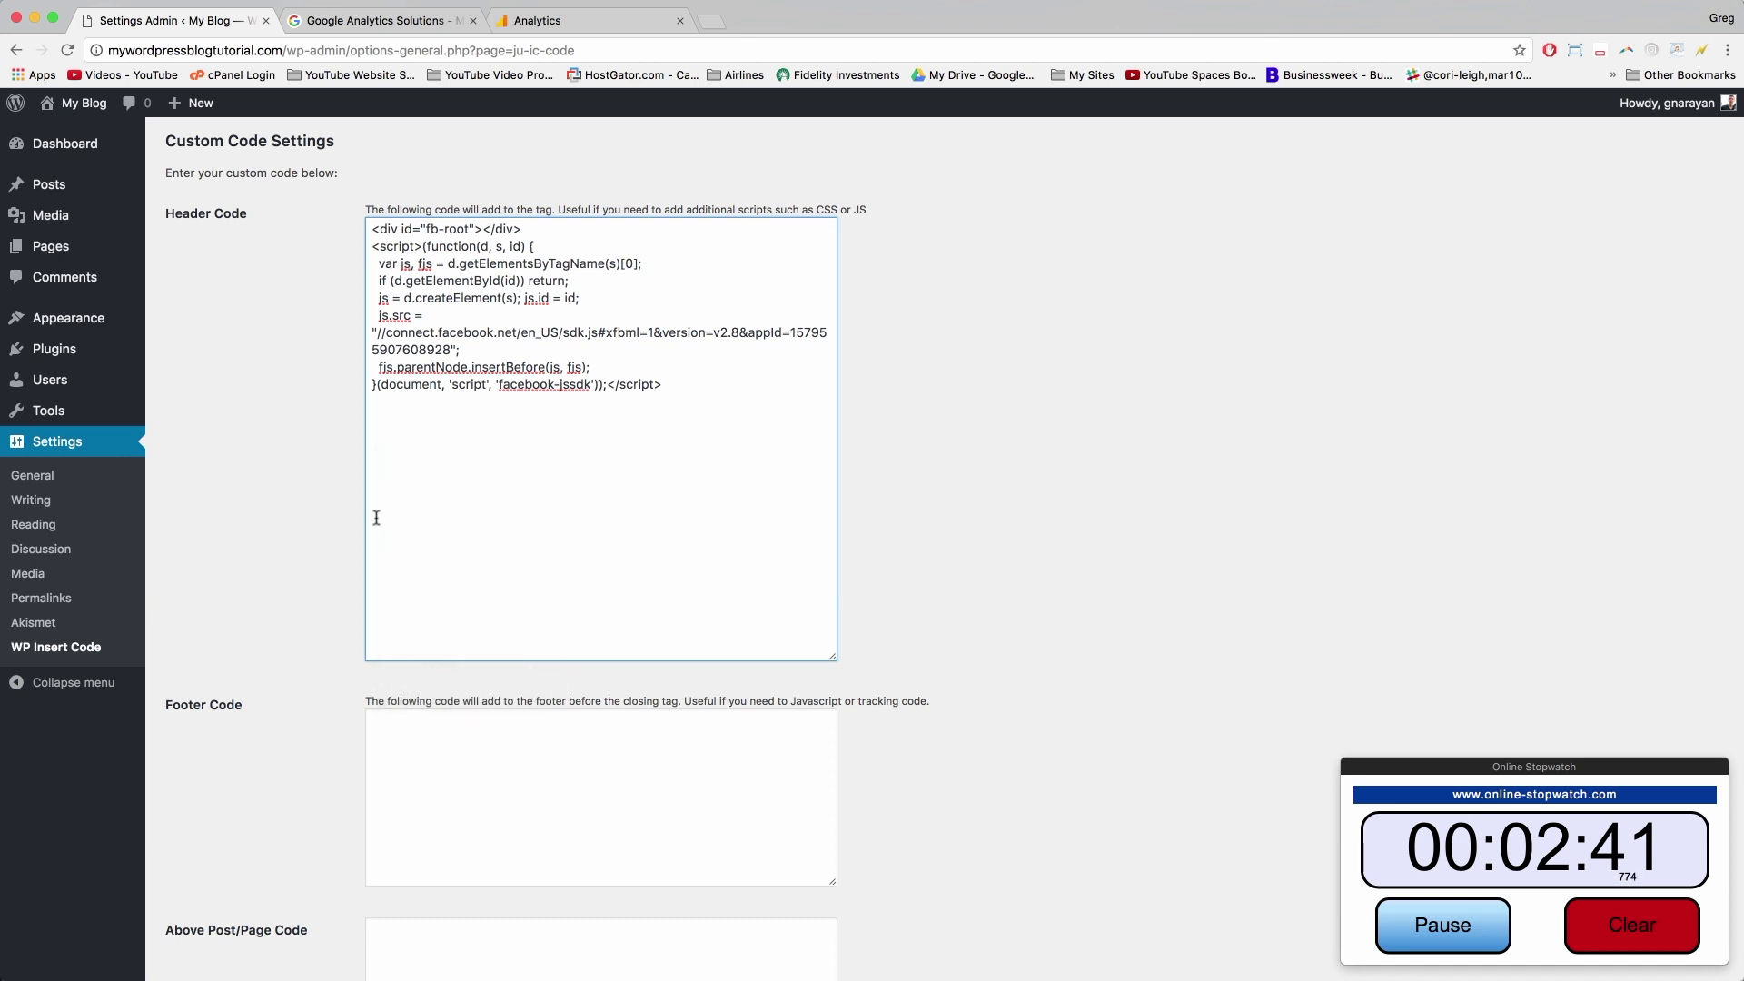
pyautogui.press('BackSpace')
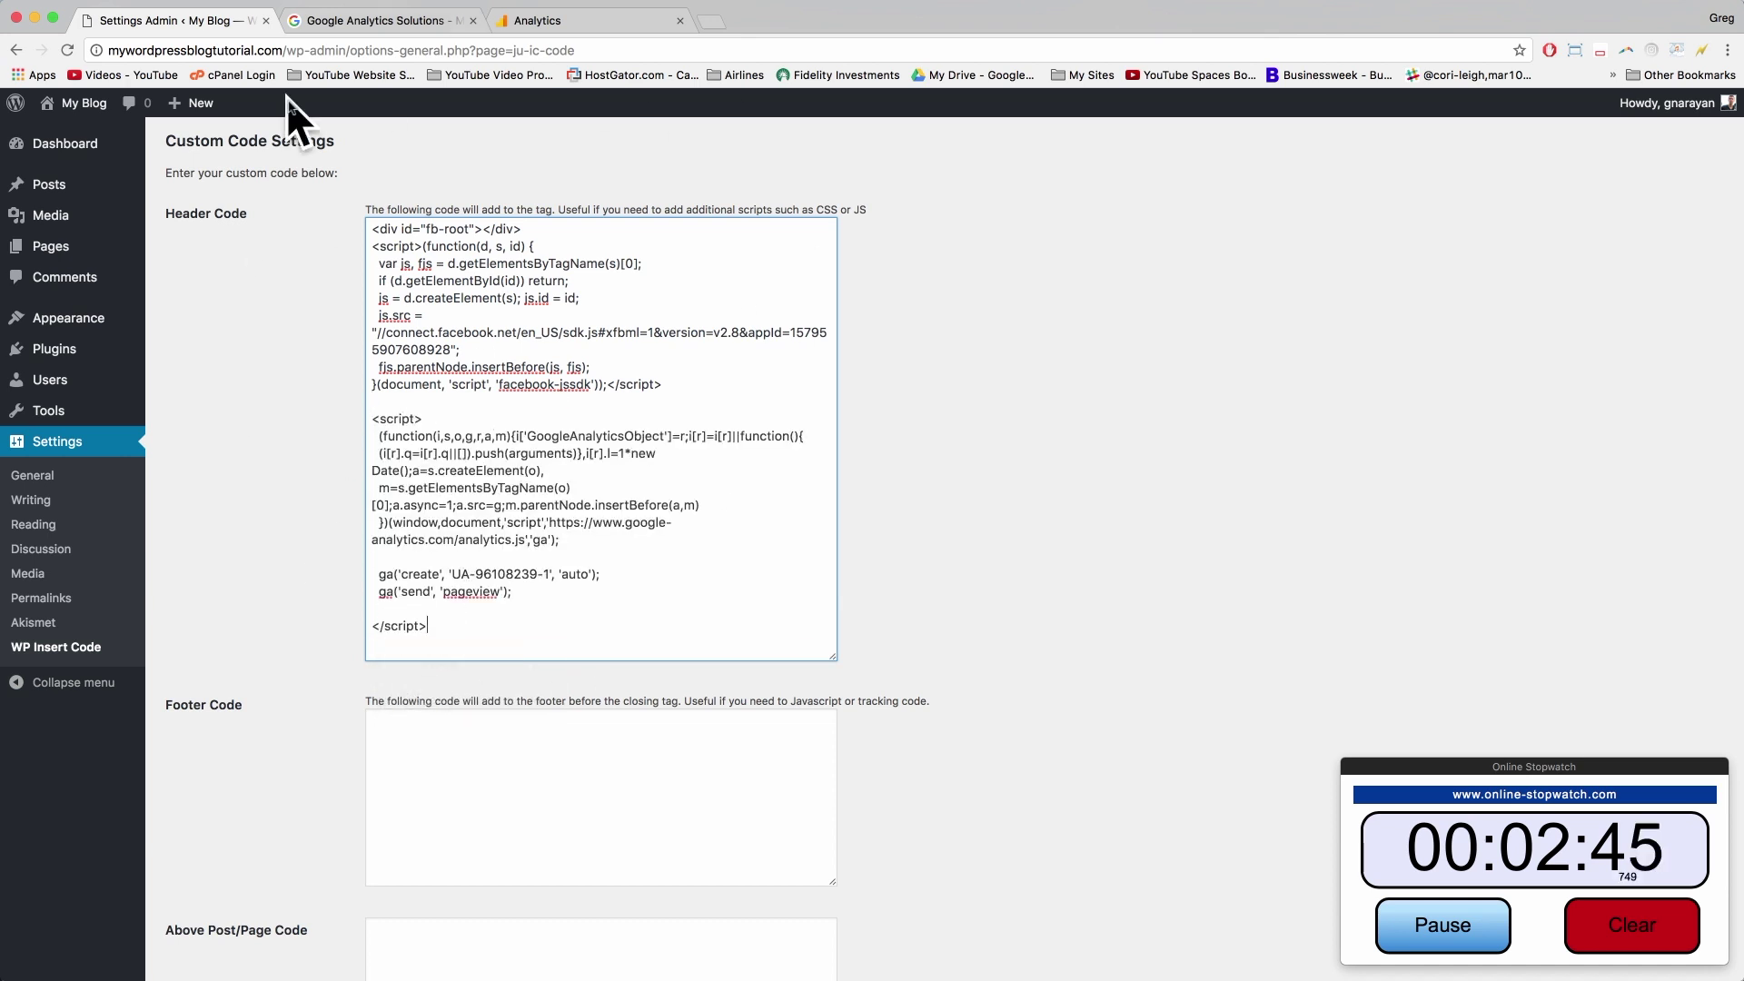
pyautogui.click(381, 403)
pyautogui.press('Return')
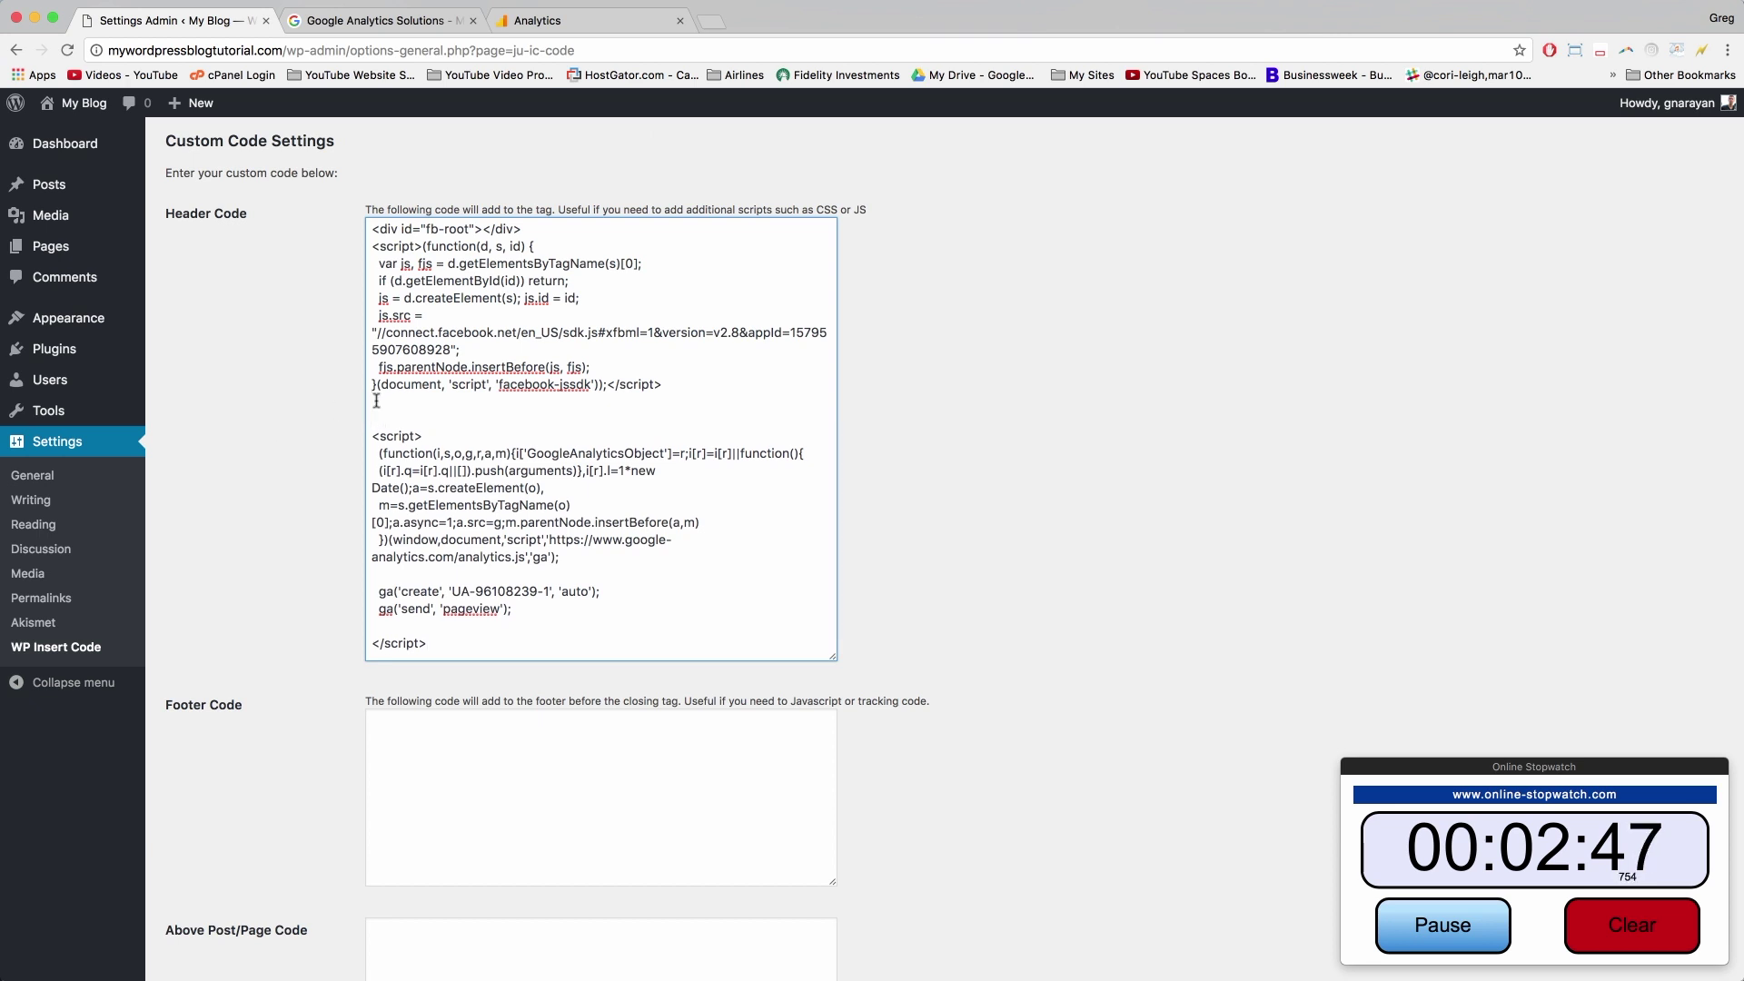
pyautogui.scroll(-5, 419, 408)
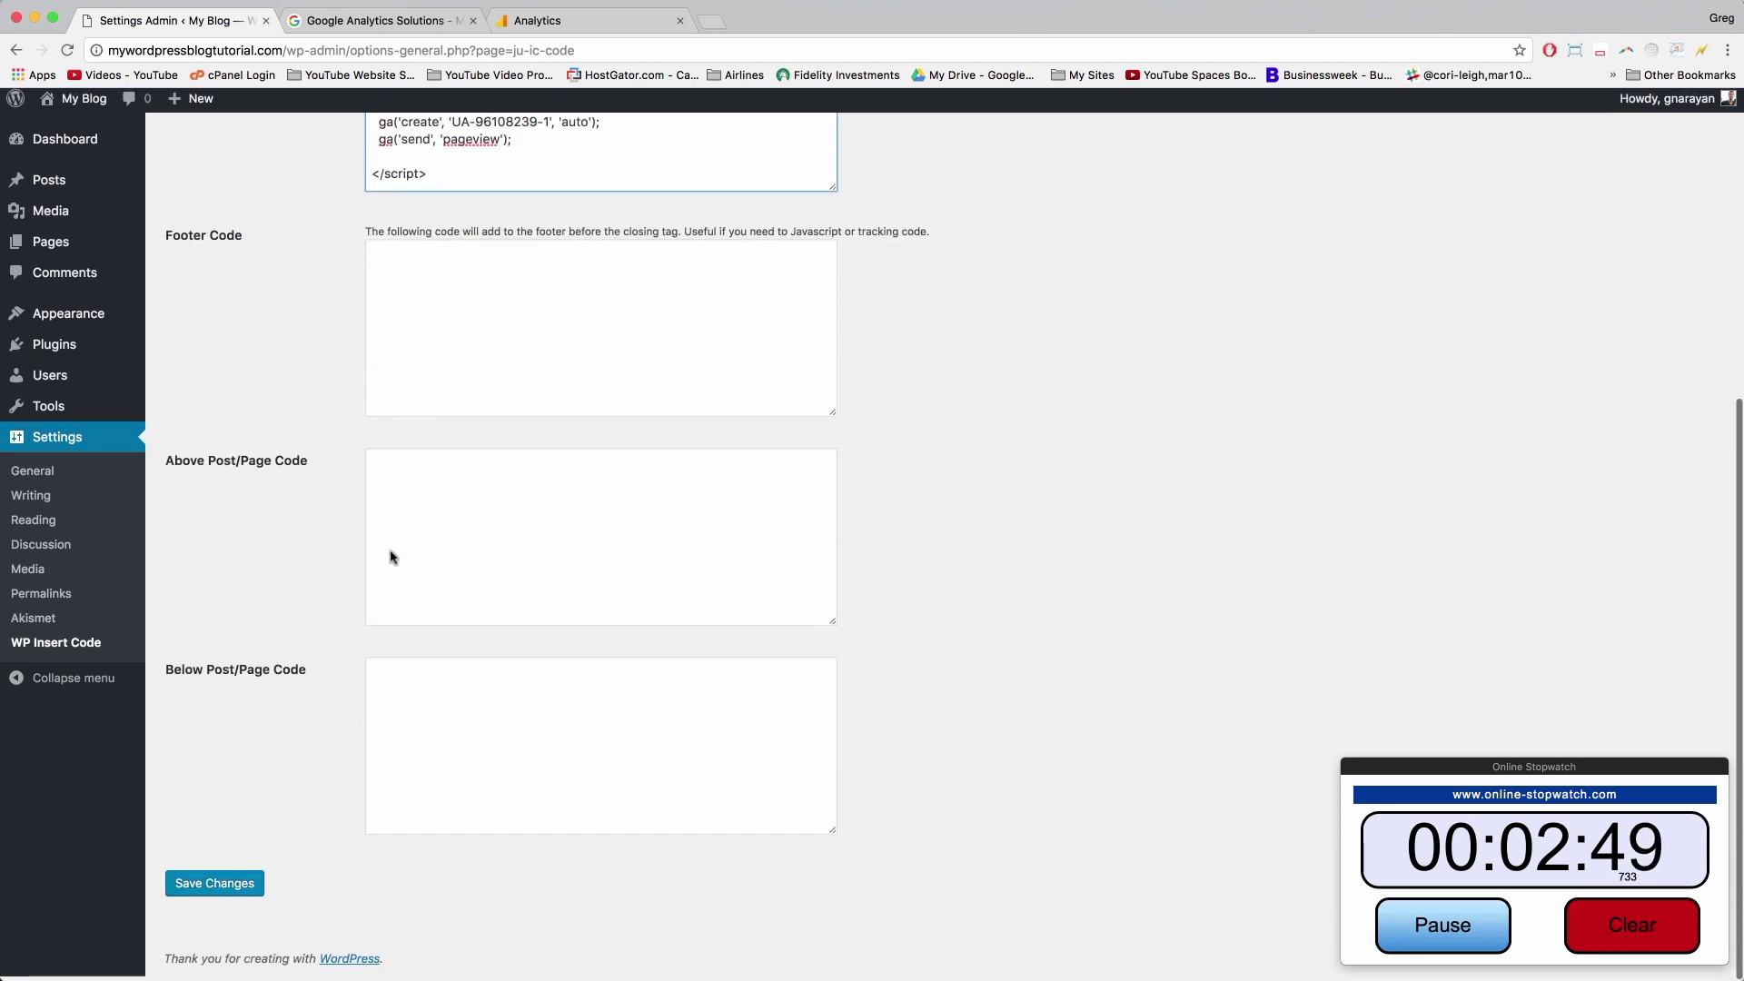
pyautogui.click(193, 892)
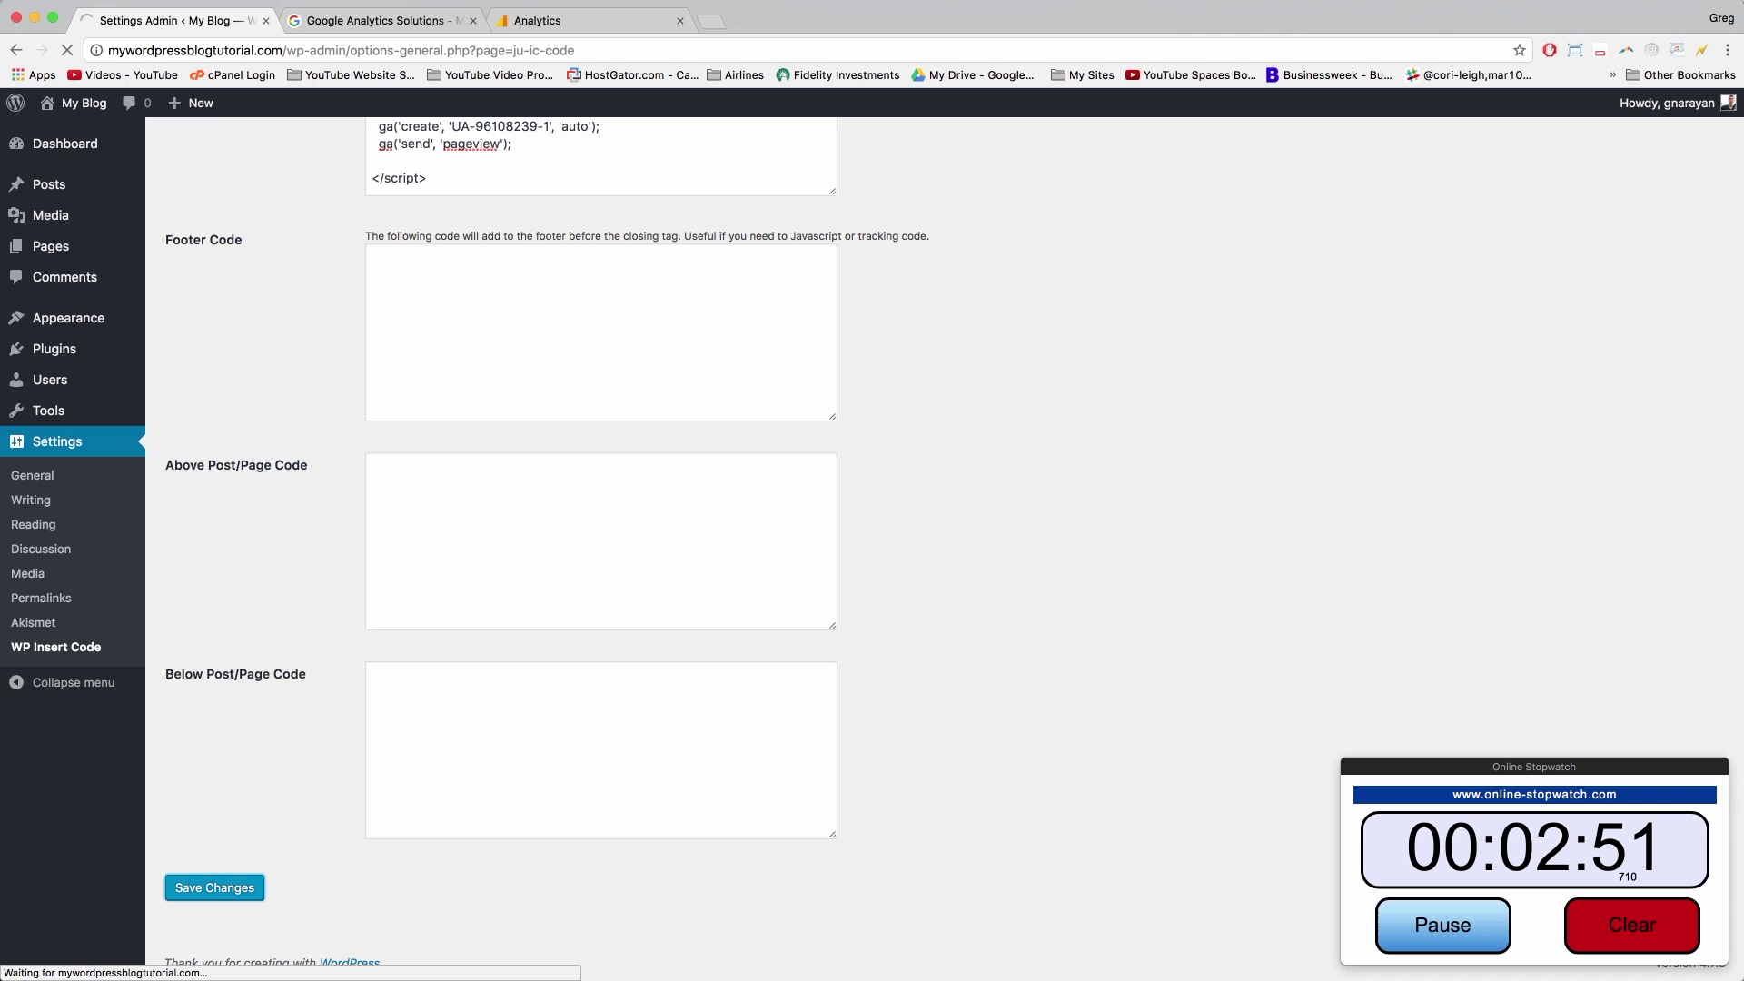
# Save the My WordPress Blog Tutorial property settings in Google Analytics
pyautogui.click(373, 20)
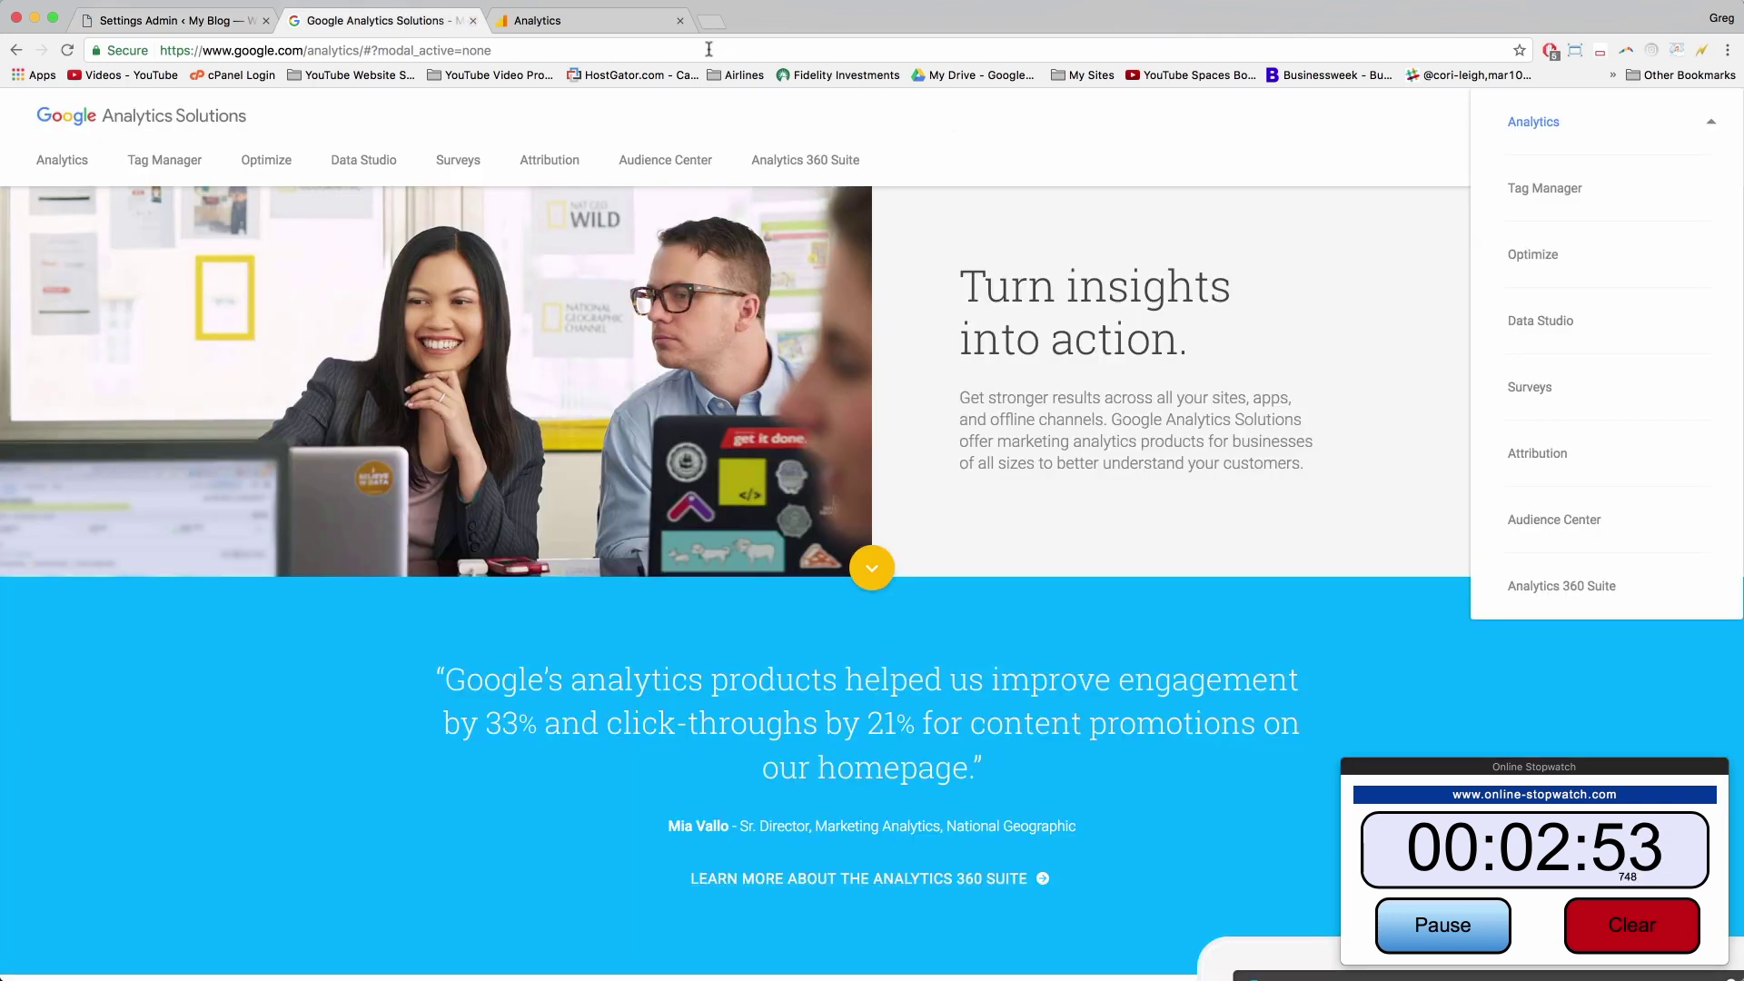
pyautogui.click(545, 20)
pyautogui.scroll(-1, 515, 547)
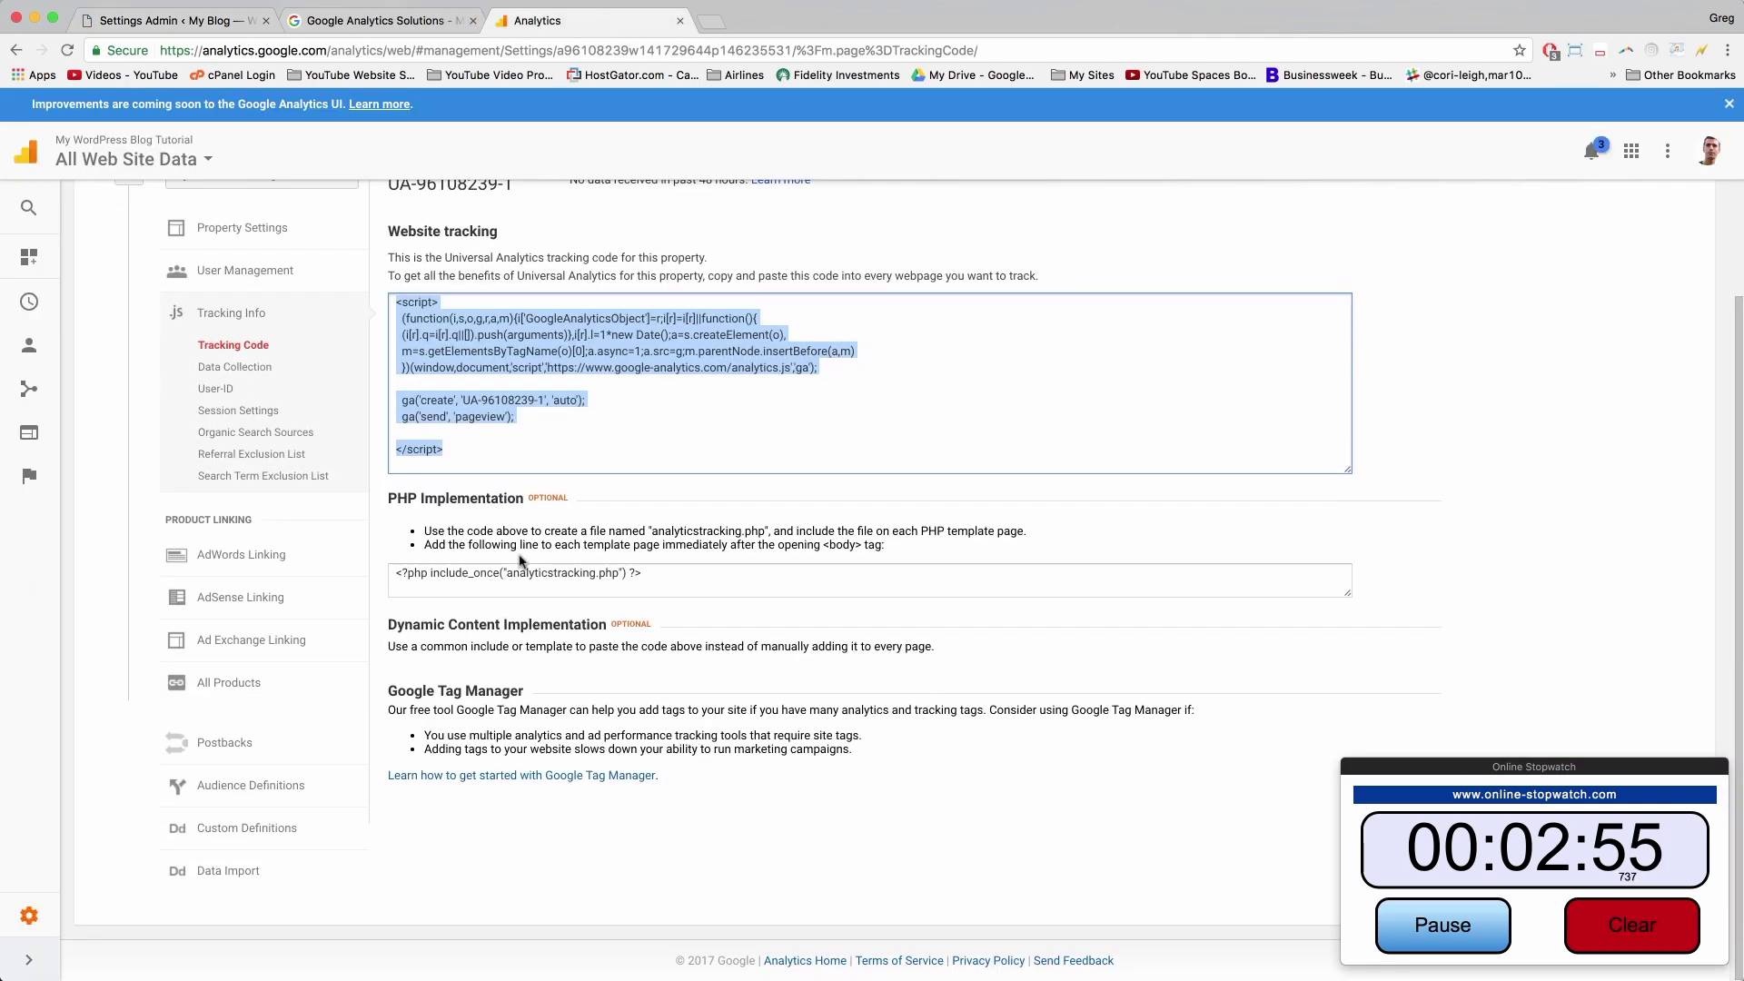
pyautogui.scroll(2, 520, 561)
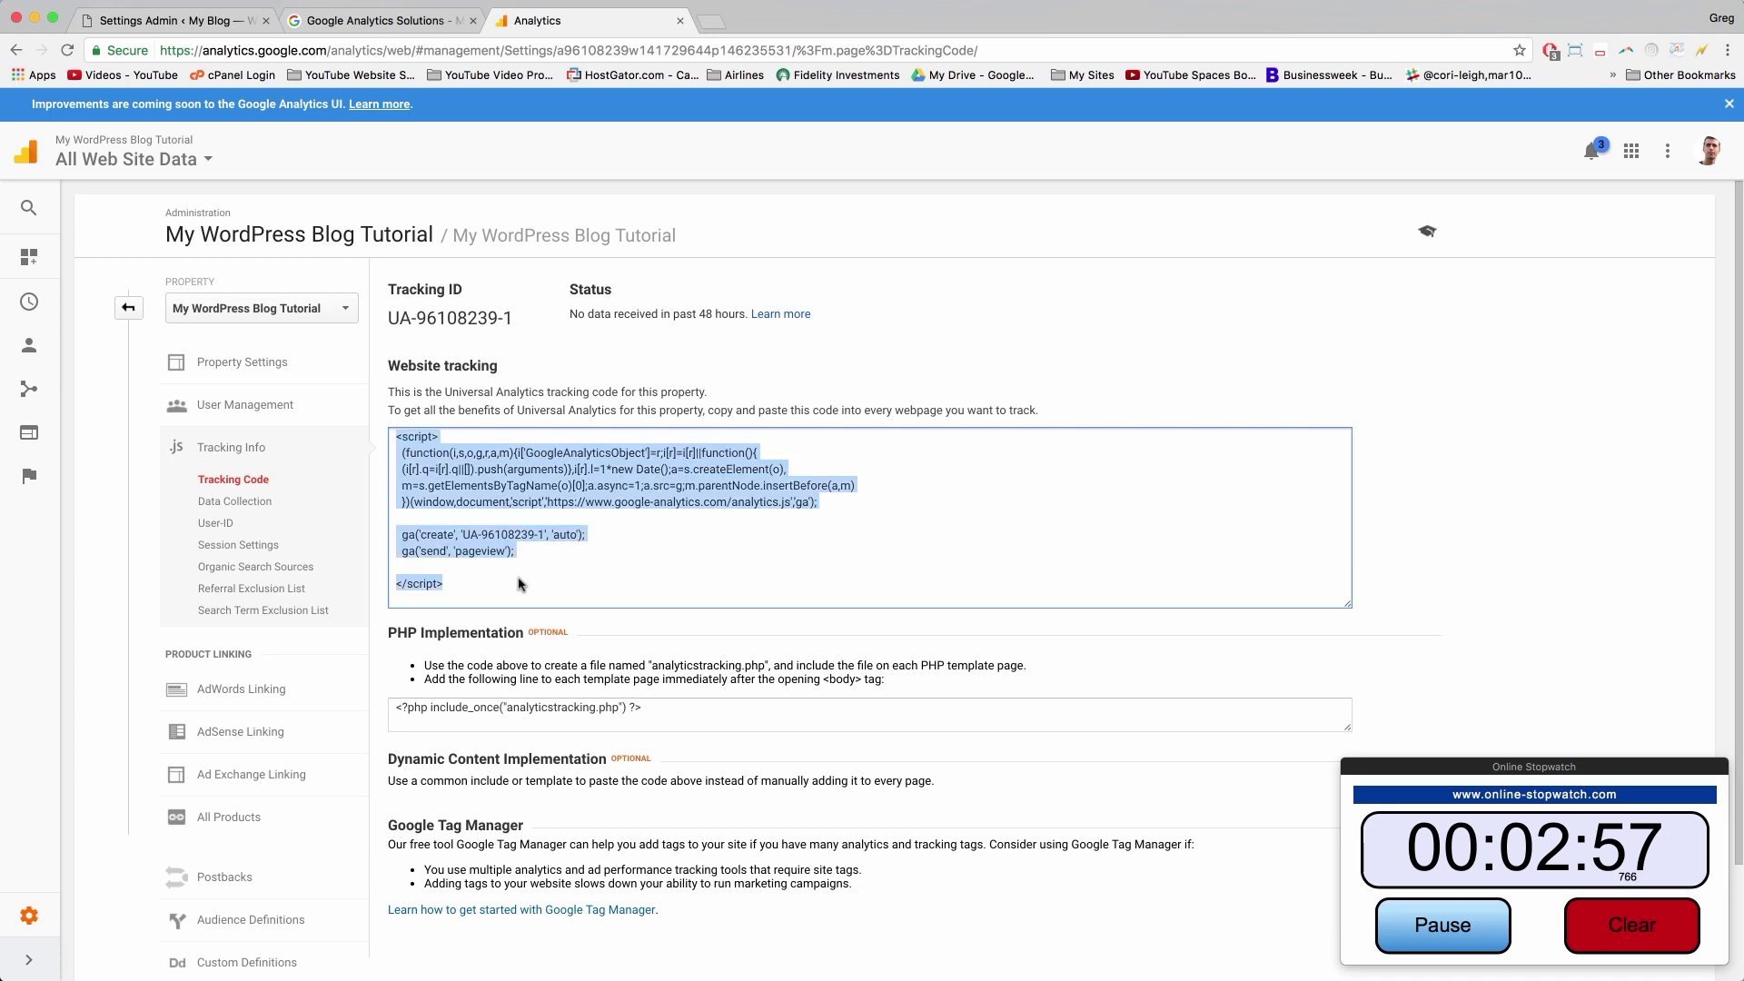
pyautogui.click(468, 416)
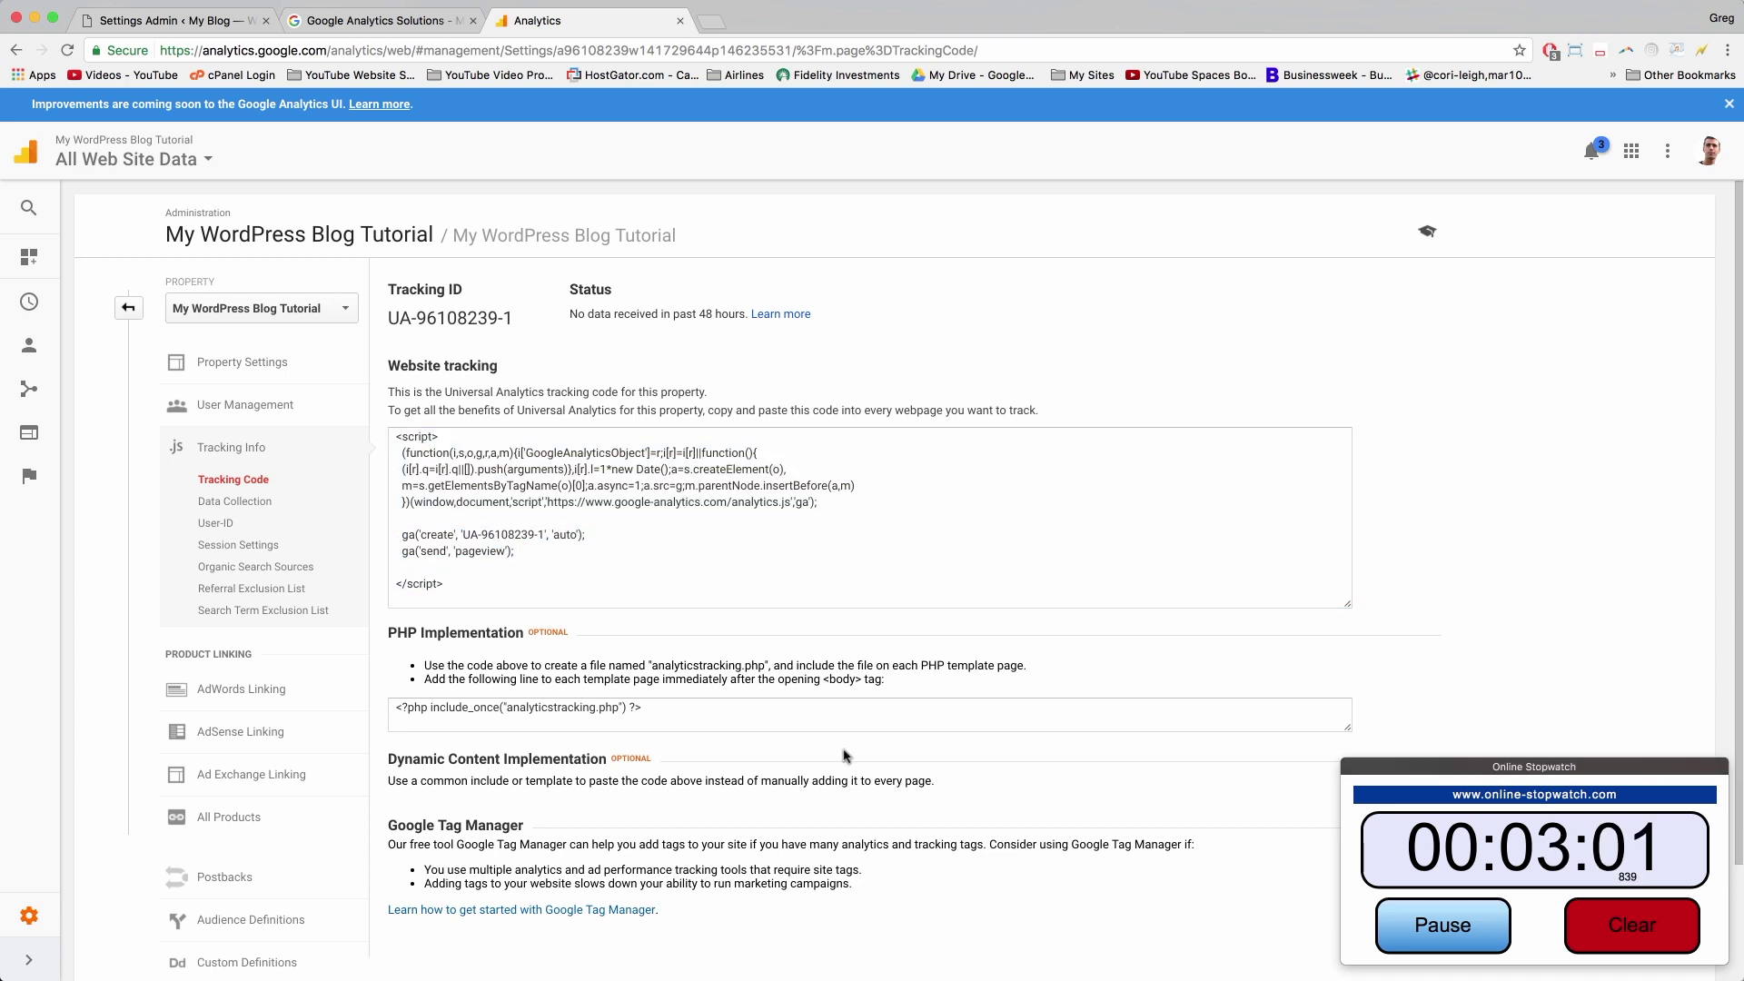
pyautogui.click(266, 362)
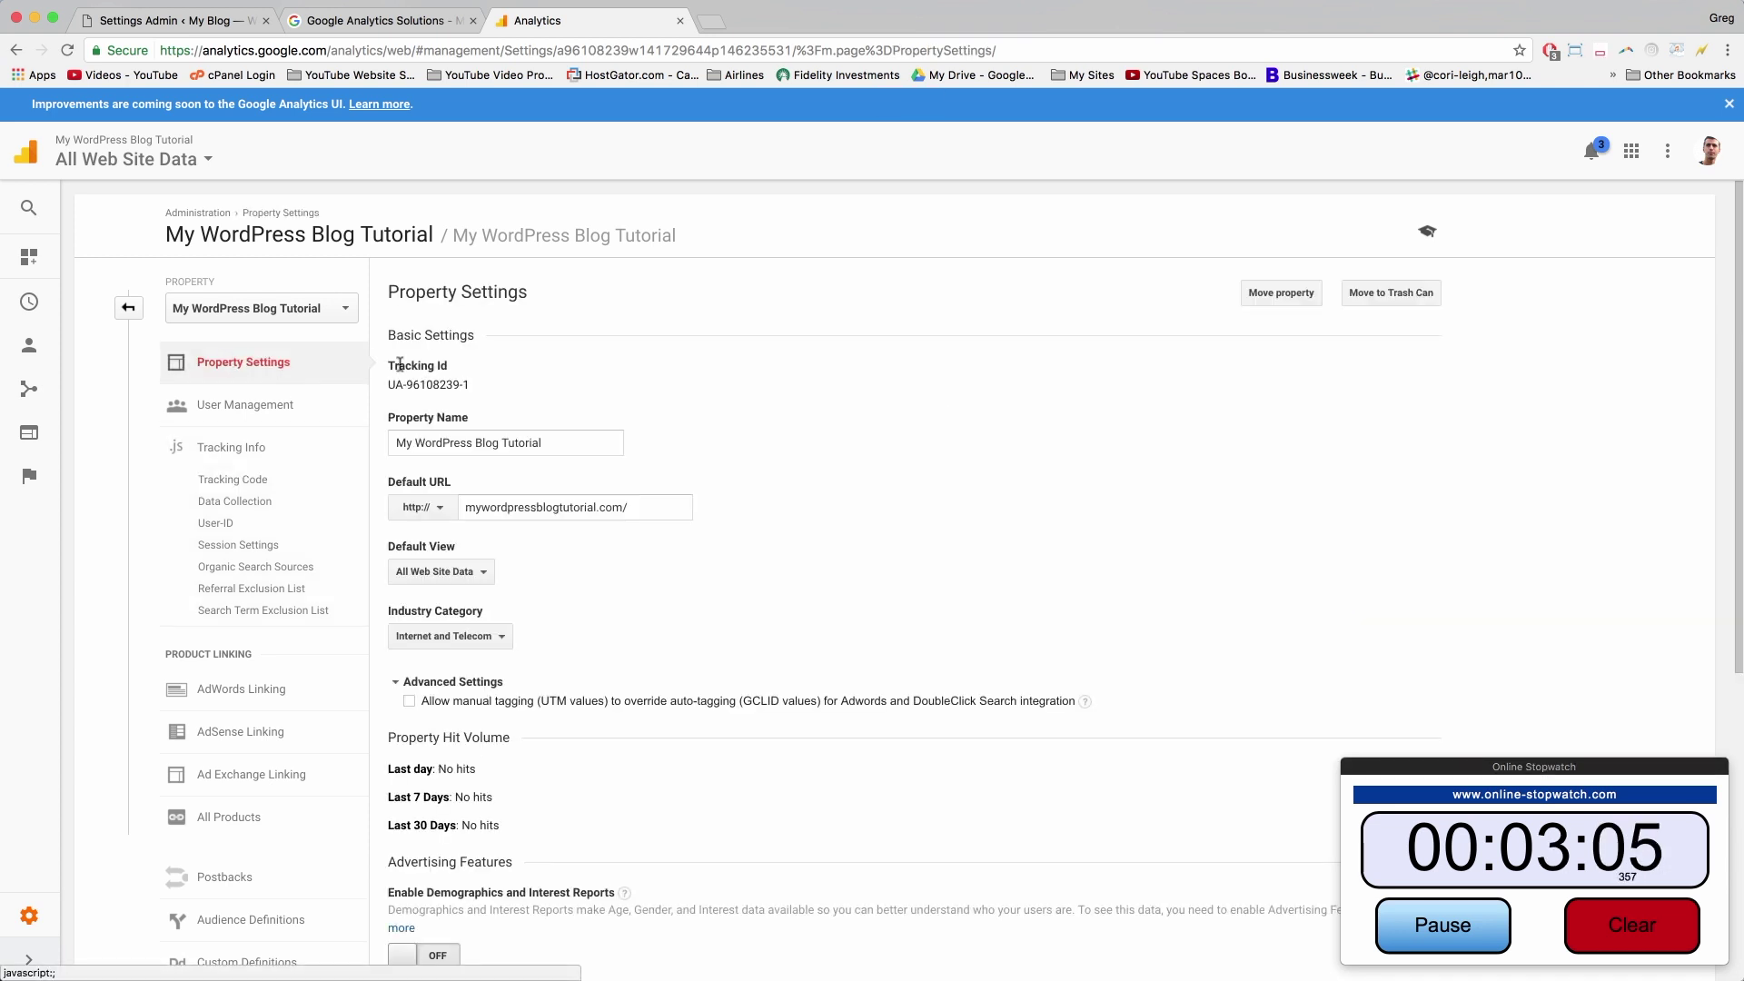
pyautogui.scroll(-5, 700, 411)
pyautogui.click(421, 847)
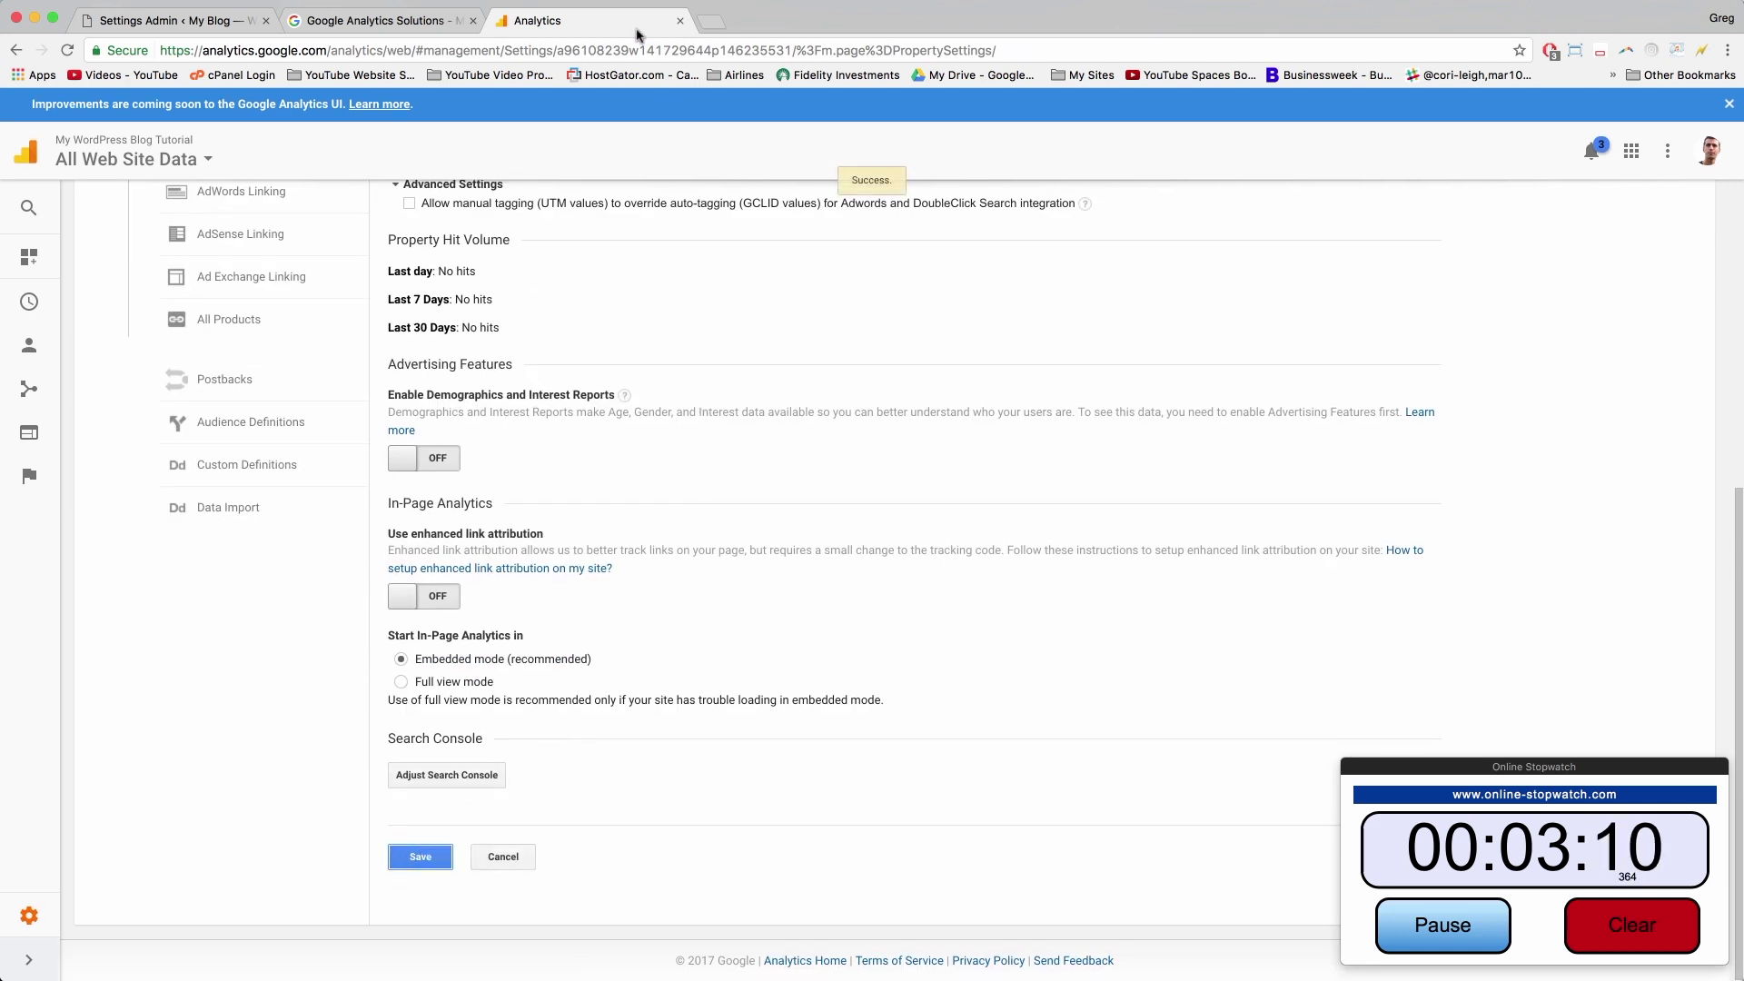
# In a new tab, search 'webmaster central' and sign in to Search Console via Google Webmasters
pyautogui.click(715, 20)
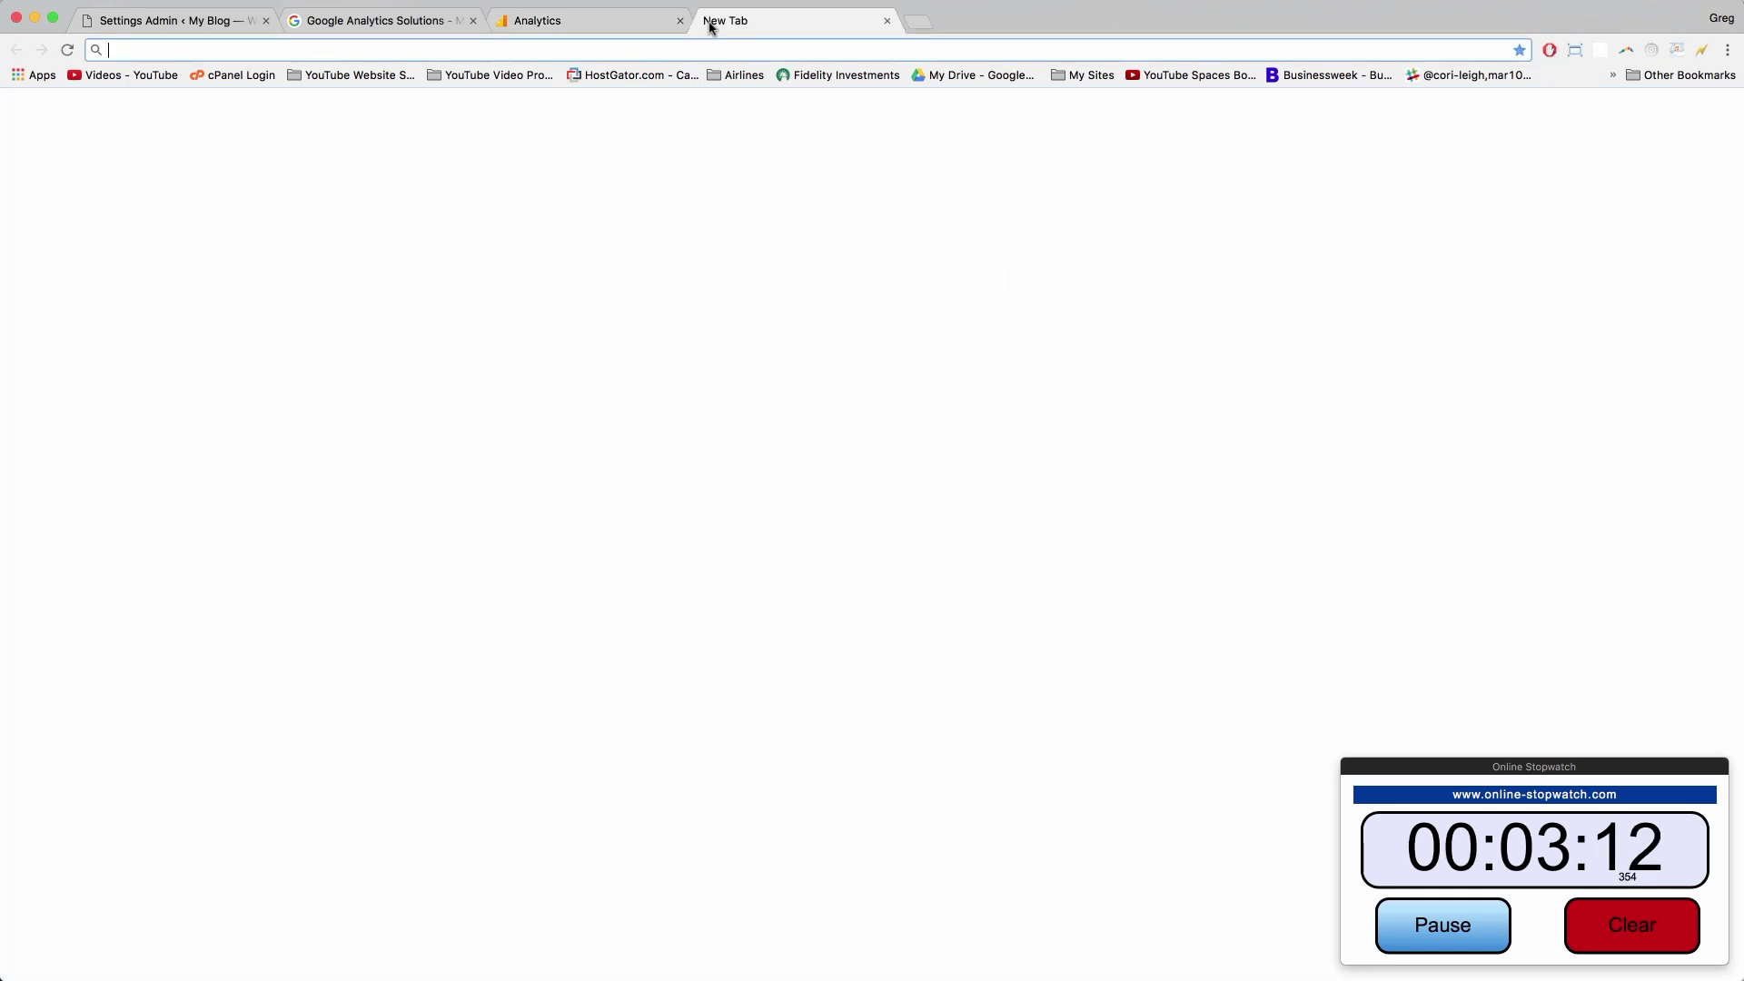
pyautogui.write('webmaster central')
pyautogui.press('Return')
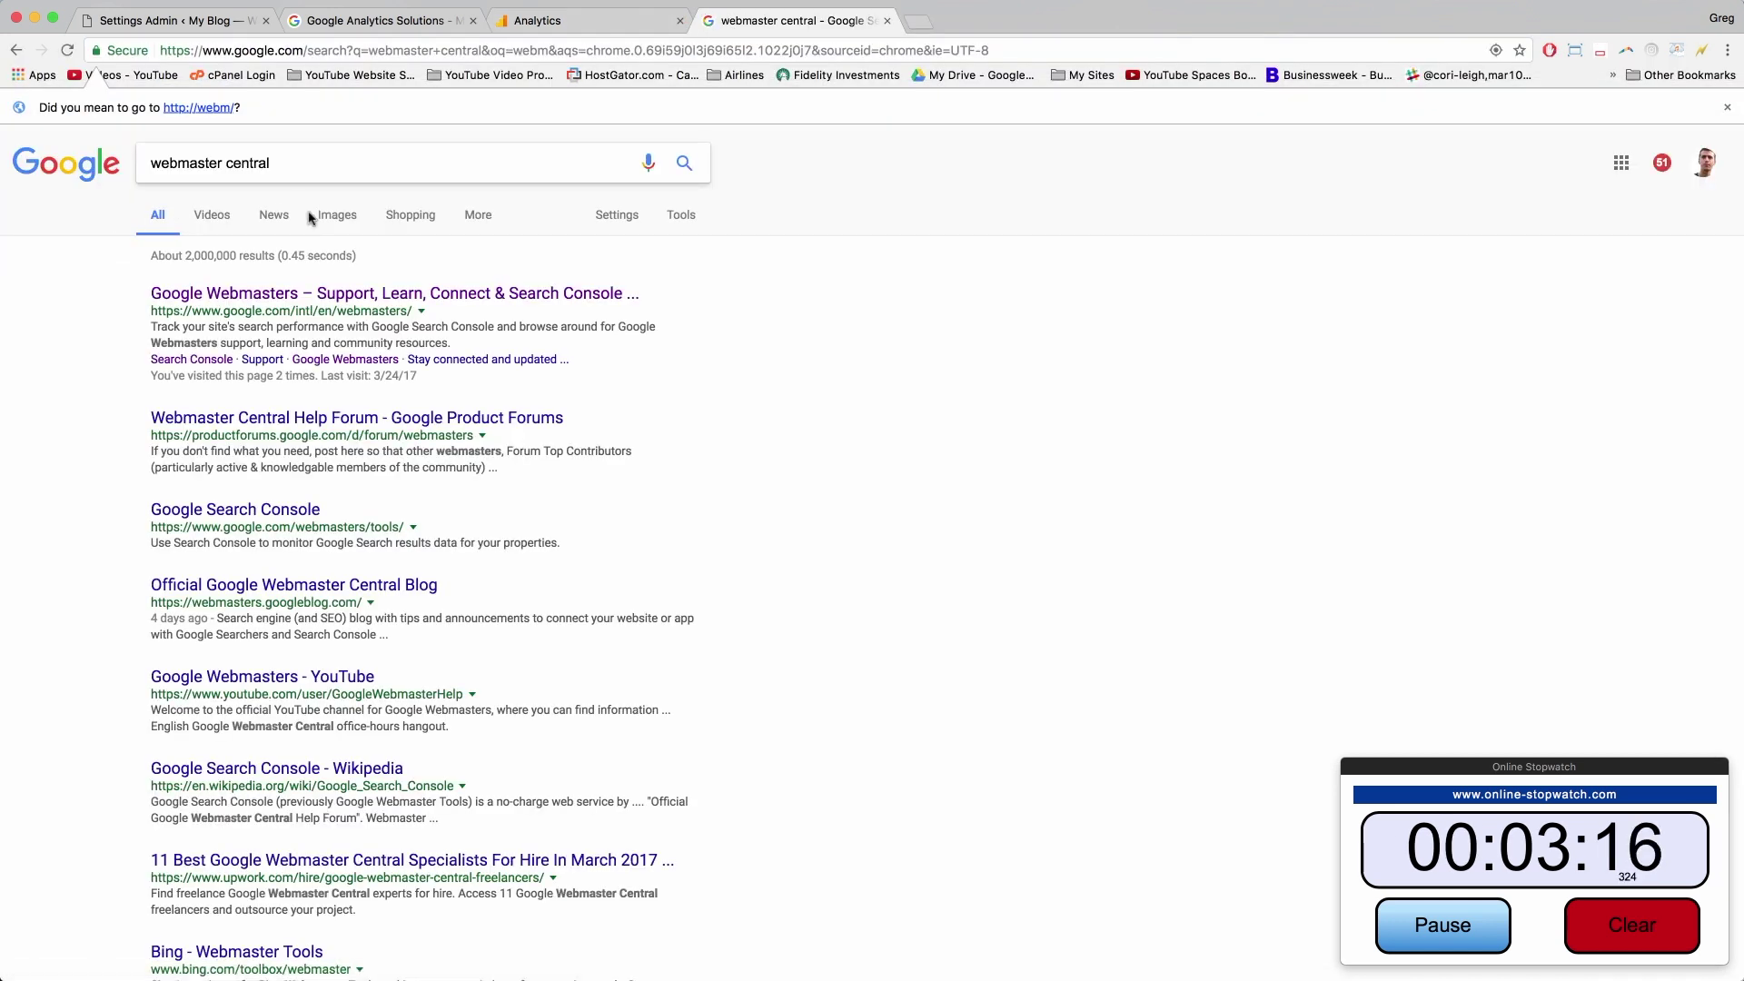
pyautogui.click(323, 292)
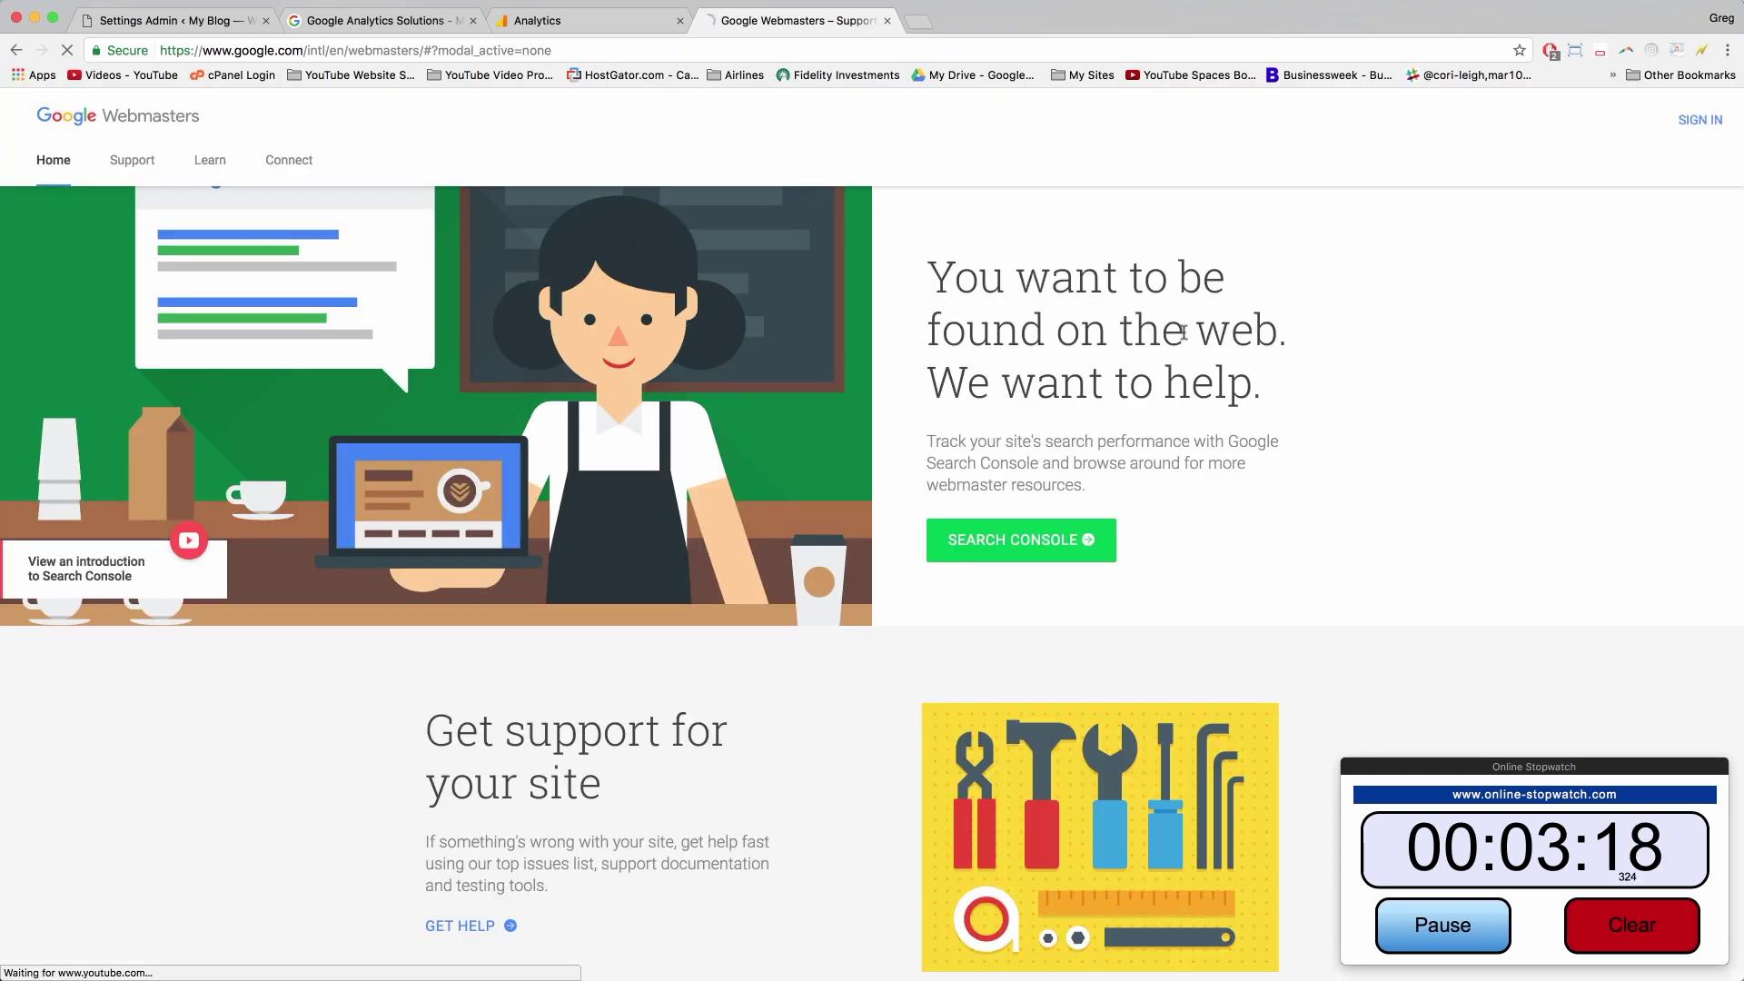
pyautogui.click(1681, 126)
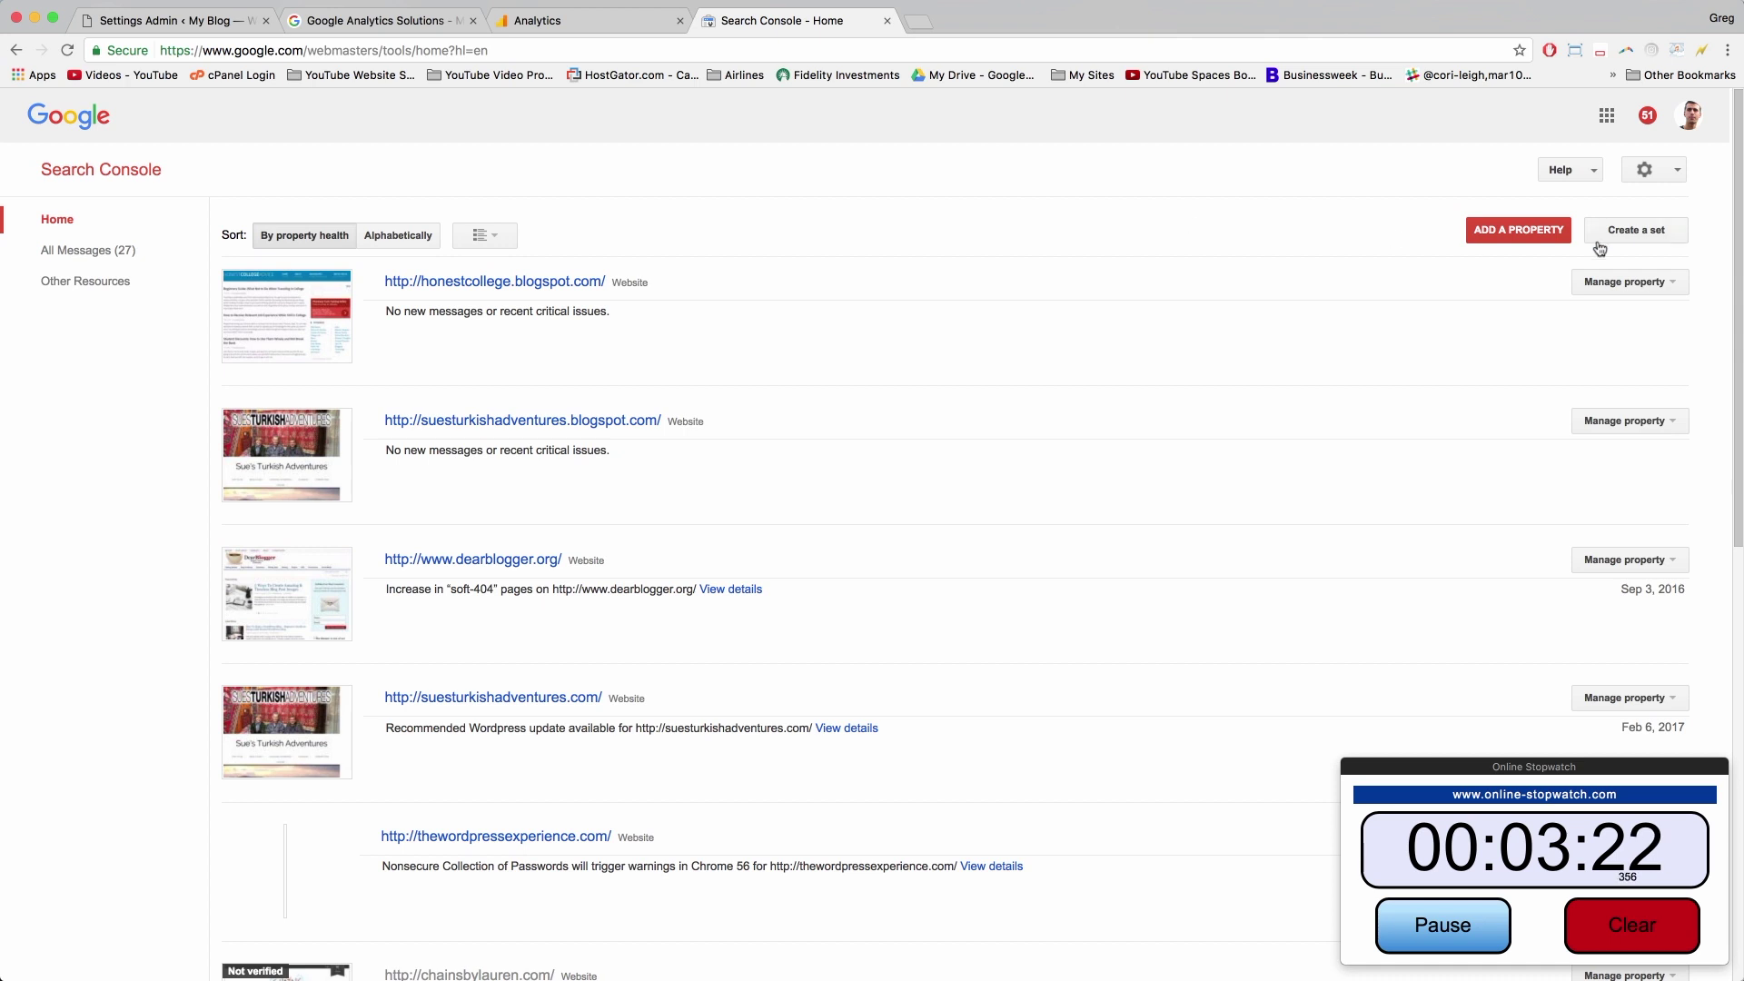
# Start adding a property and clear the mistakenly pasted tracking script from its URL field
pyautogui.click(1516, 235)
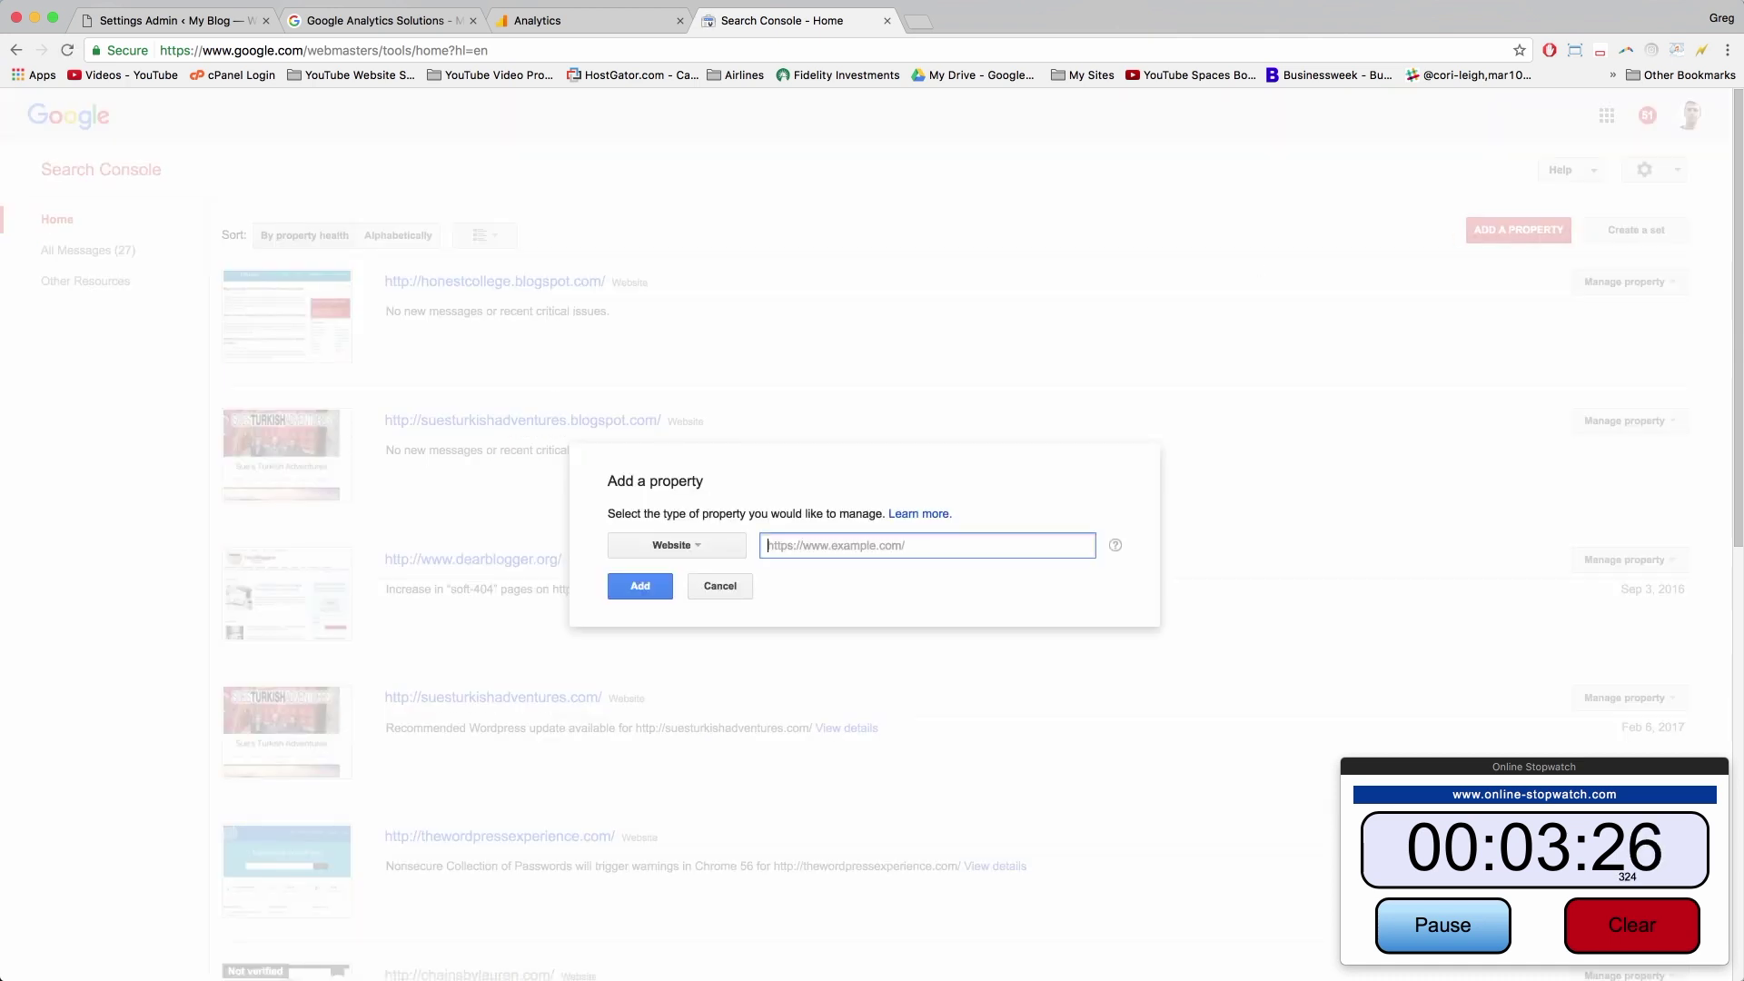
pyautogui.press('super+v')
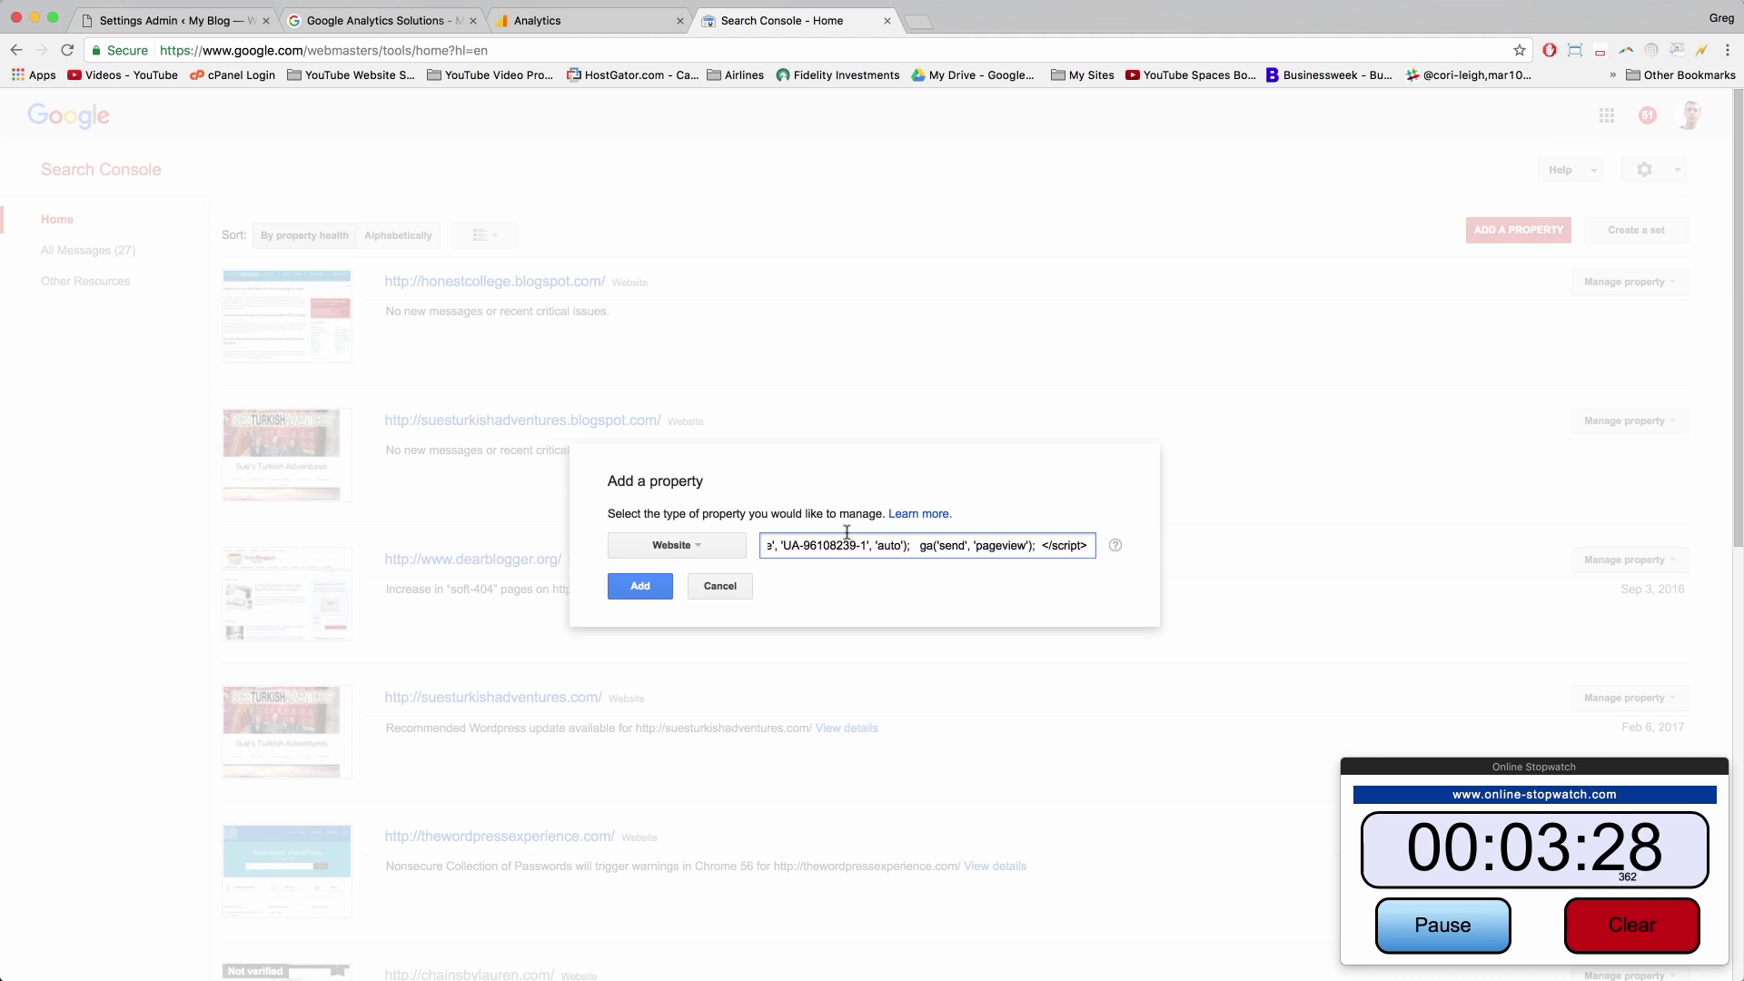
pyautogui.press('super+a')
pyautogui.press('BackSpace')
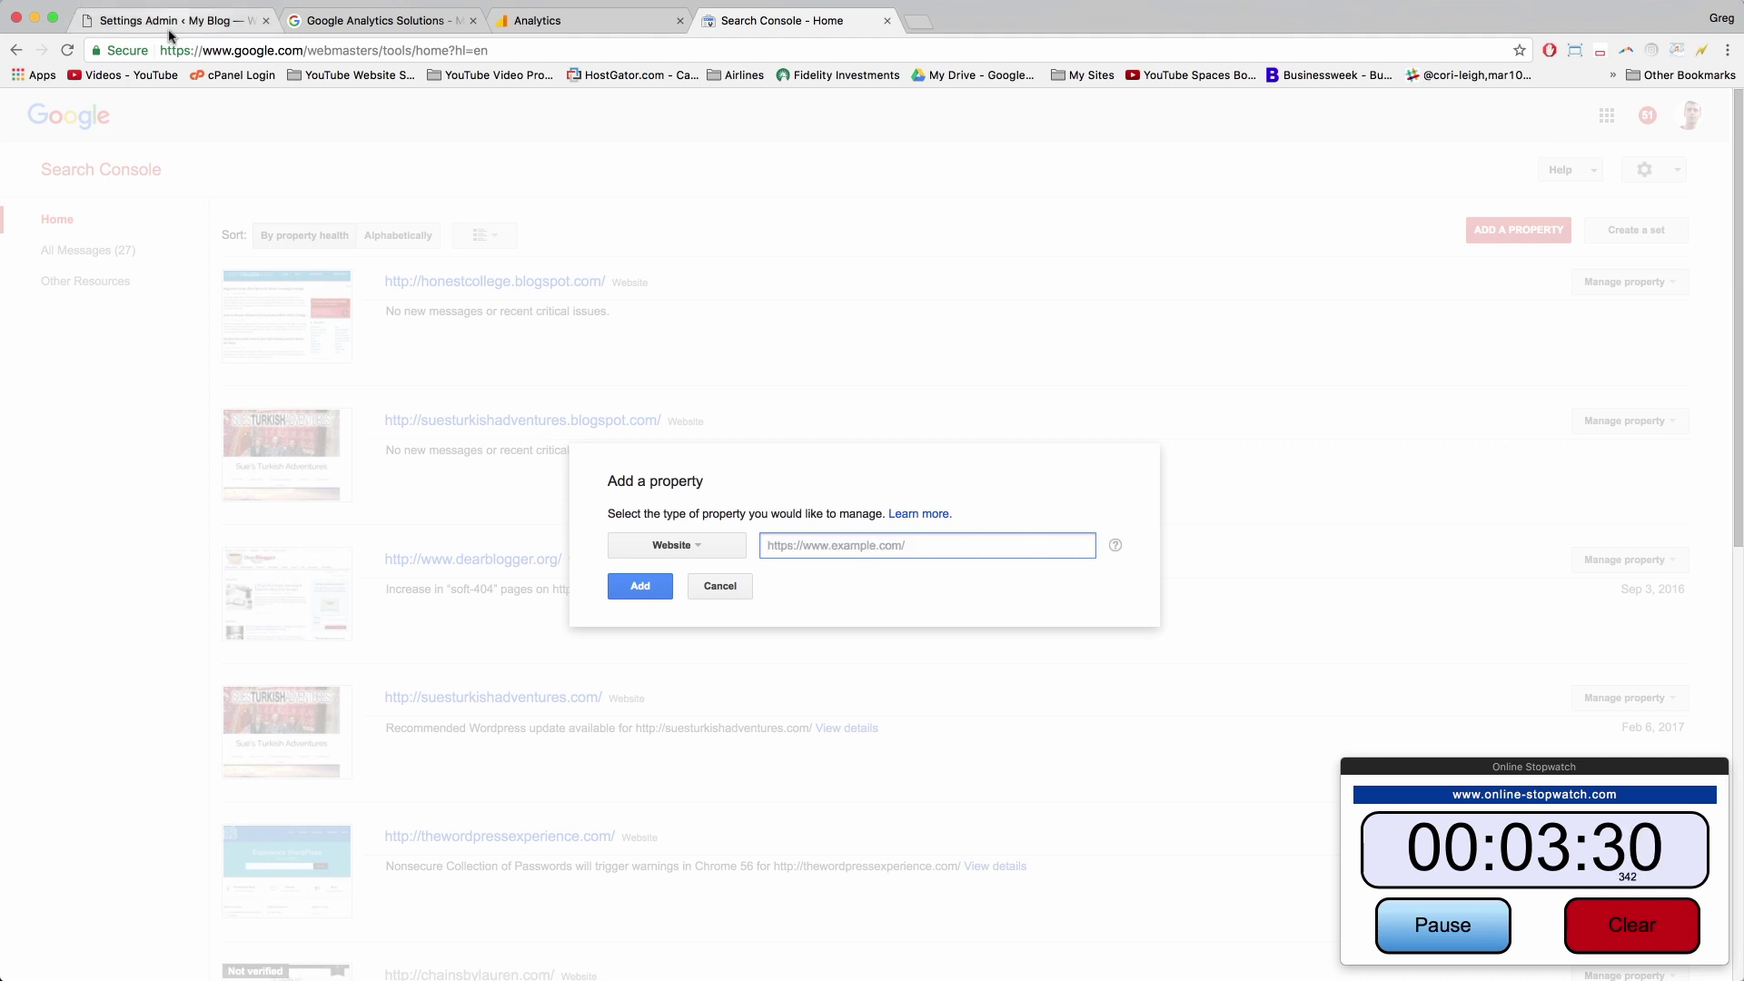
# Copy the blog's address from its front page and add it as the property
pyautogui.click(193, 21)
pyautogui.click(83, 102)
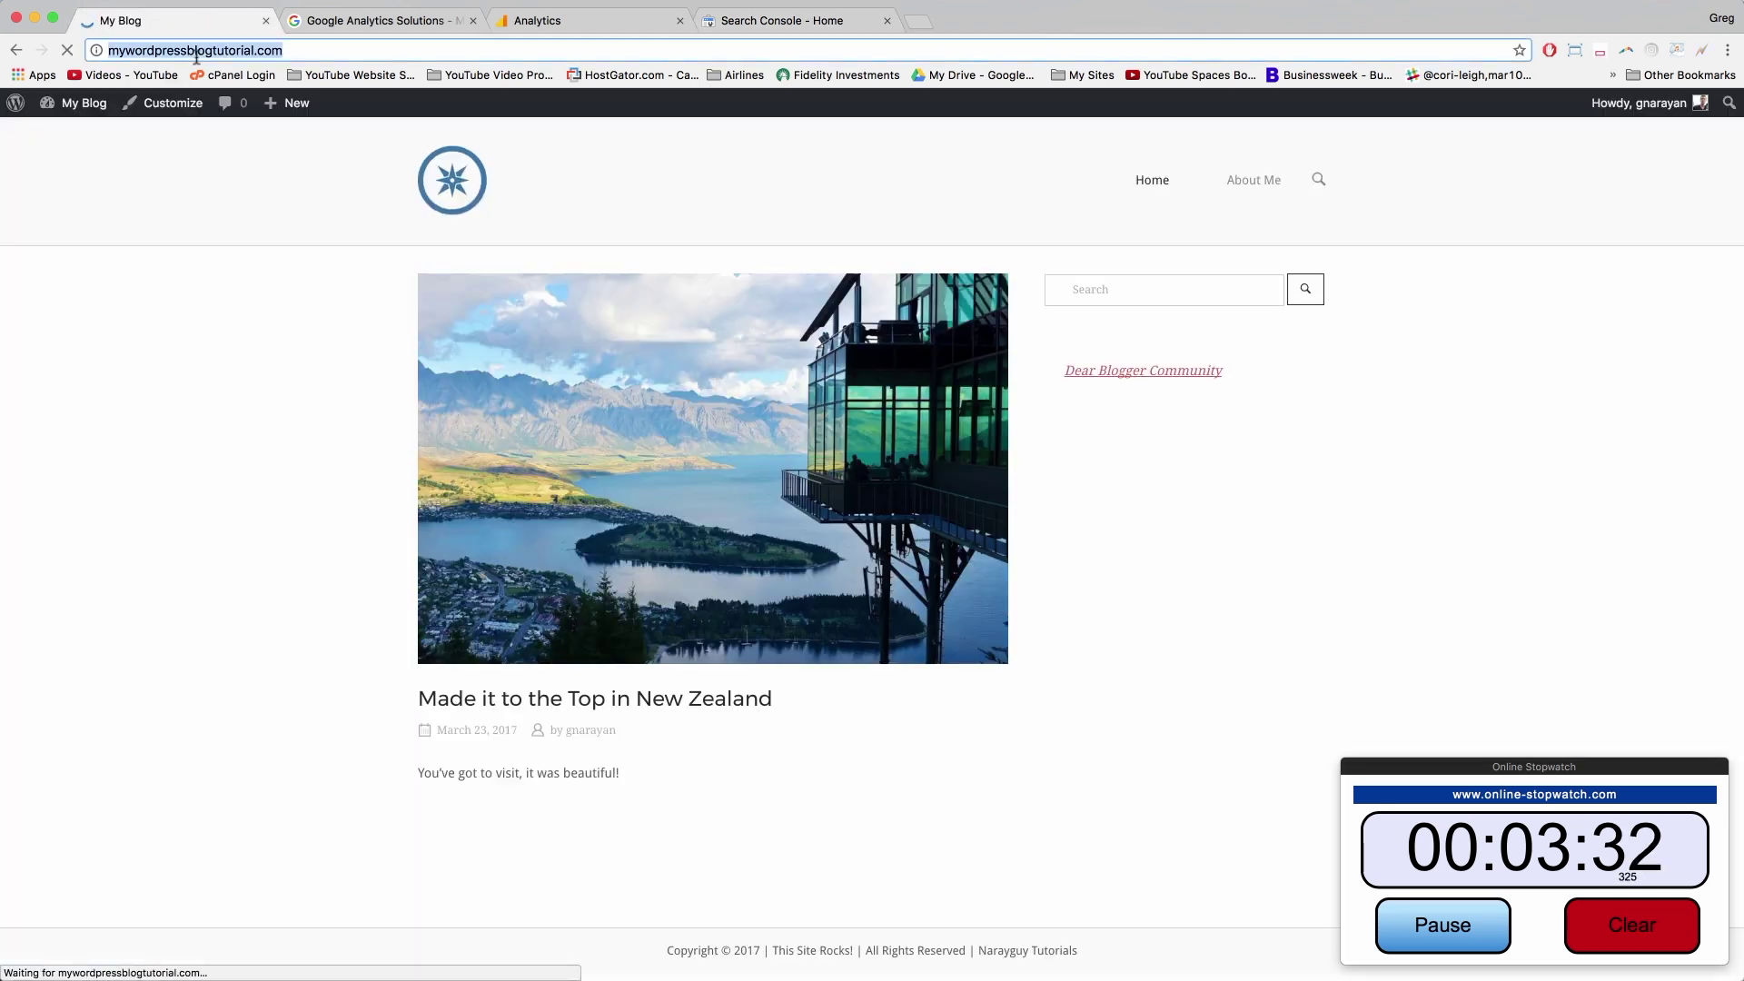
pyautogui.click(196, 57)
pyautogui.rightClick(196, 57)
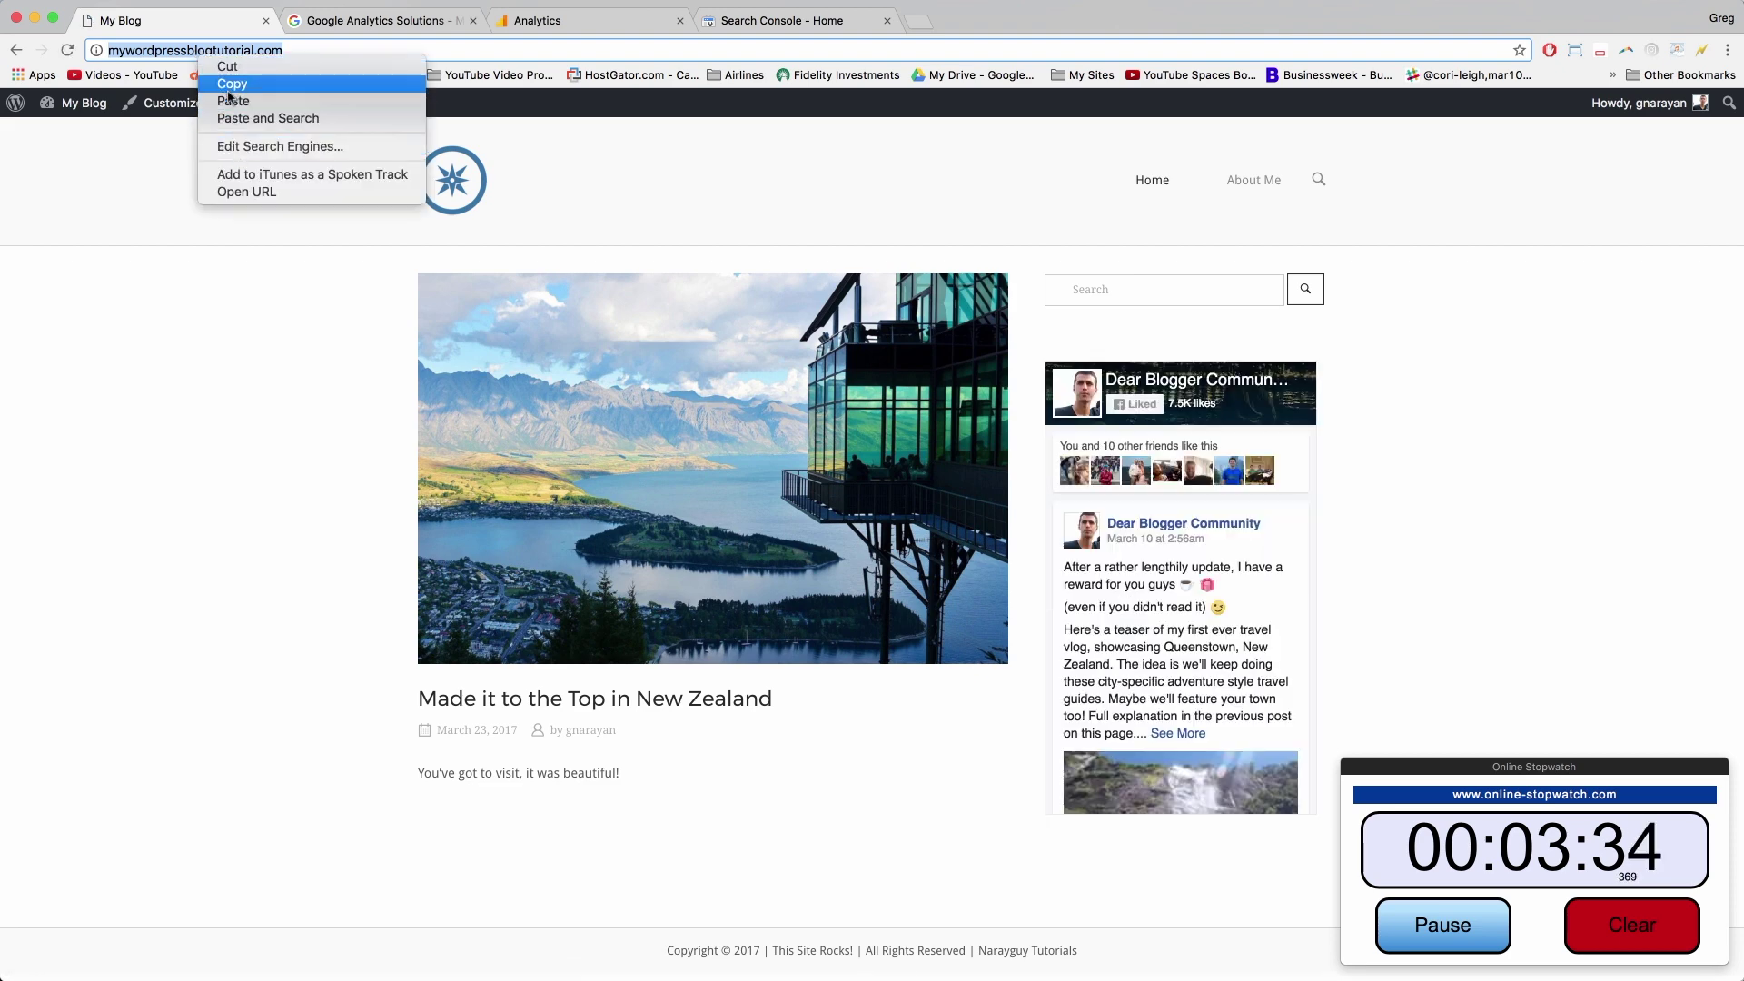
pyautogui.click(231, 83)
pyautogui.click(768, 20)
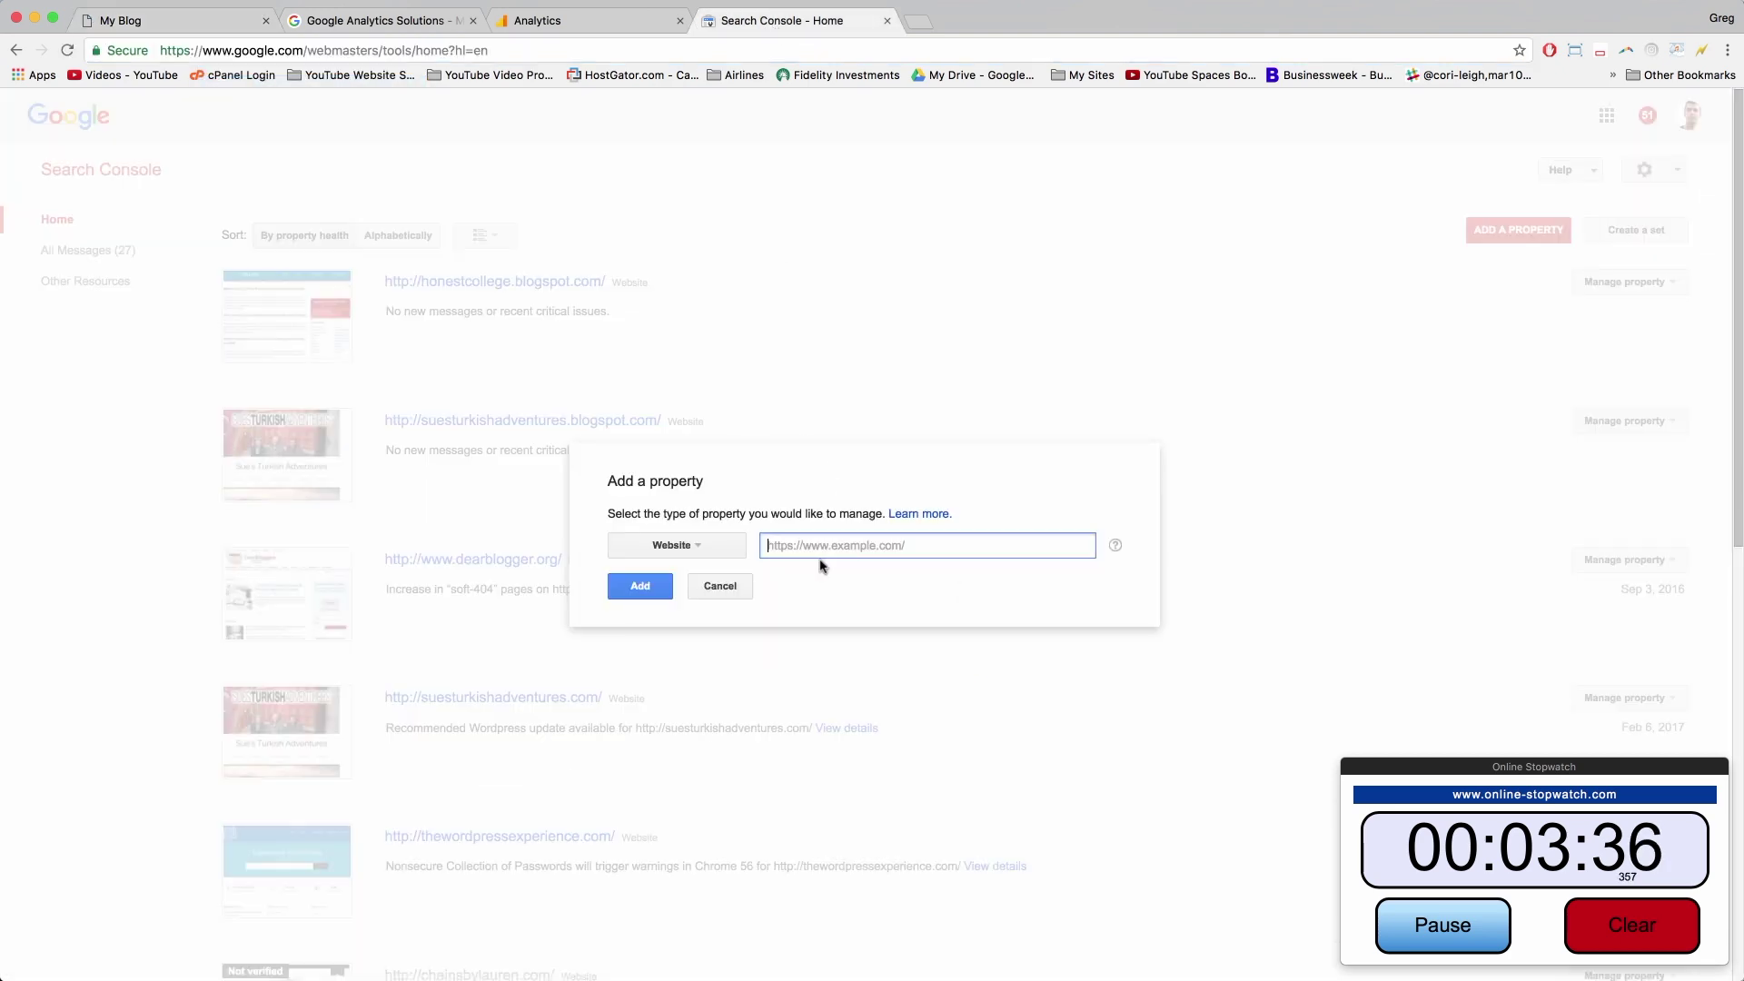
pyautogui.press('super+v')
pyautogui.click(640, 587)
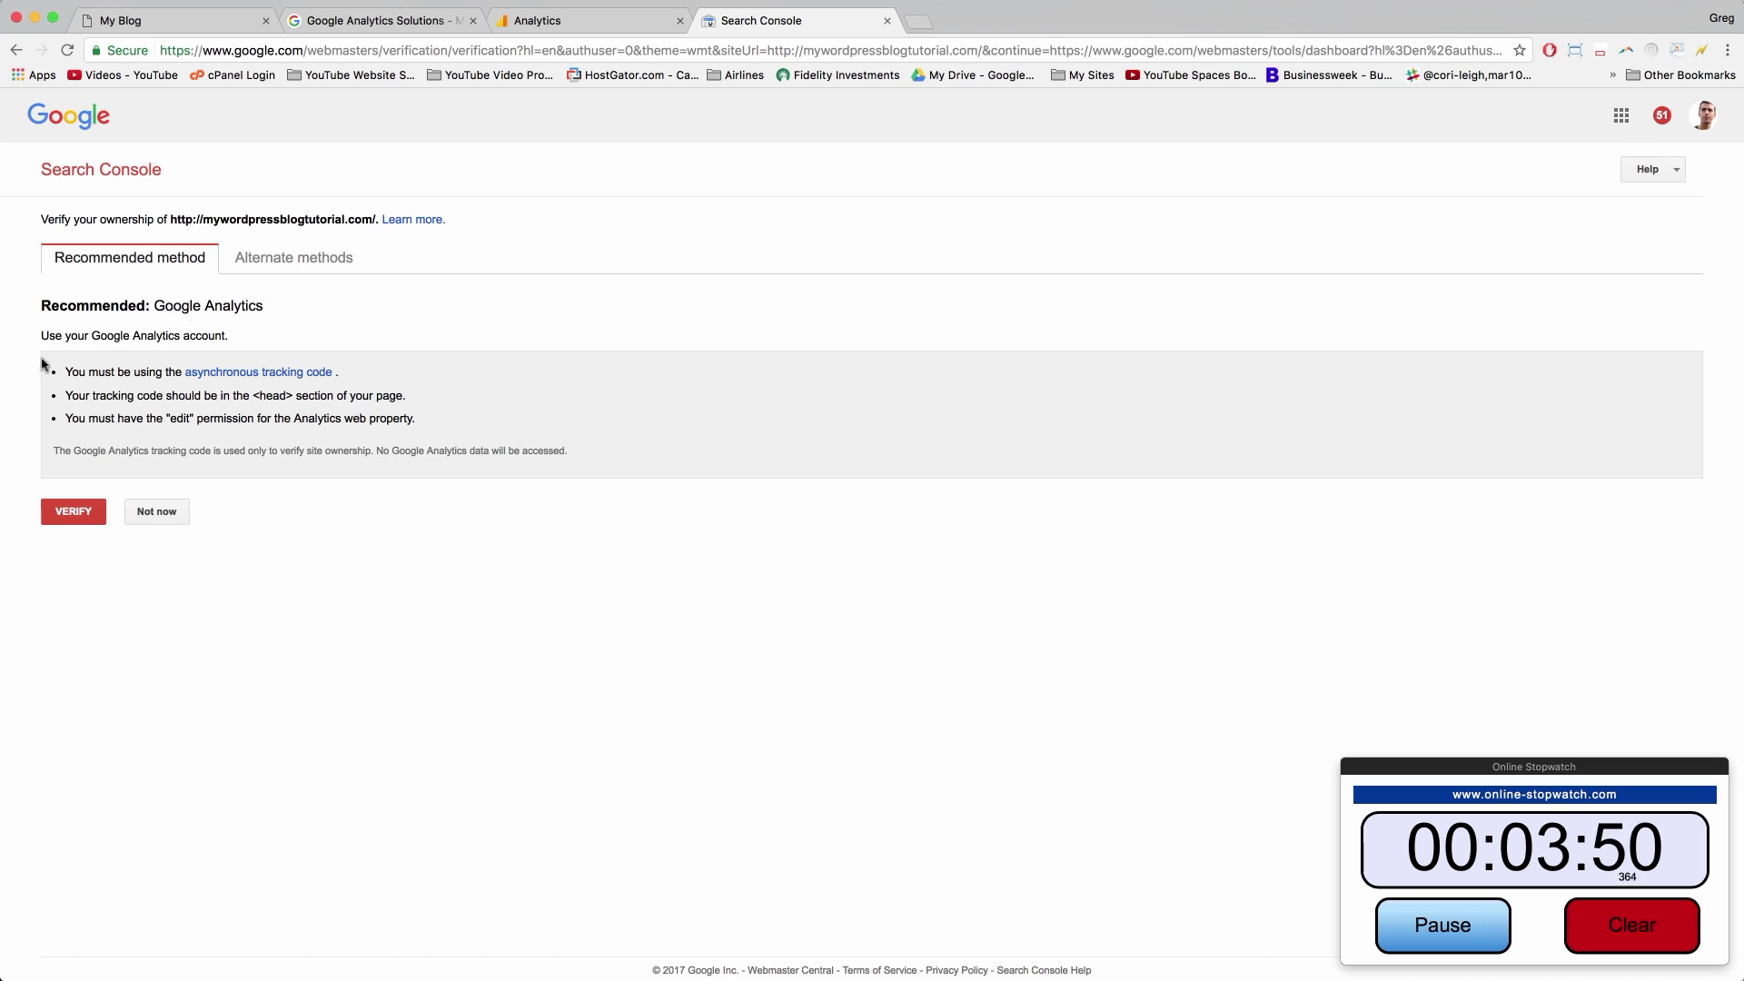
# Verify ownership of mywordpressblogtutorial.com through Google Analytics and continue to its dashboard
pyautogui.click(73, 511)
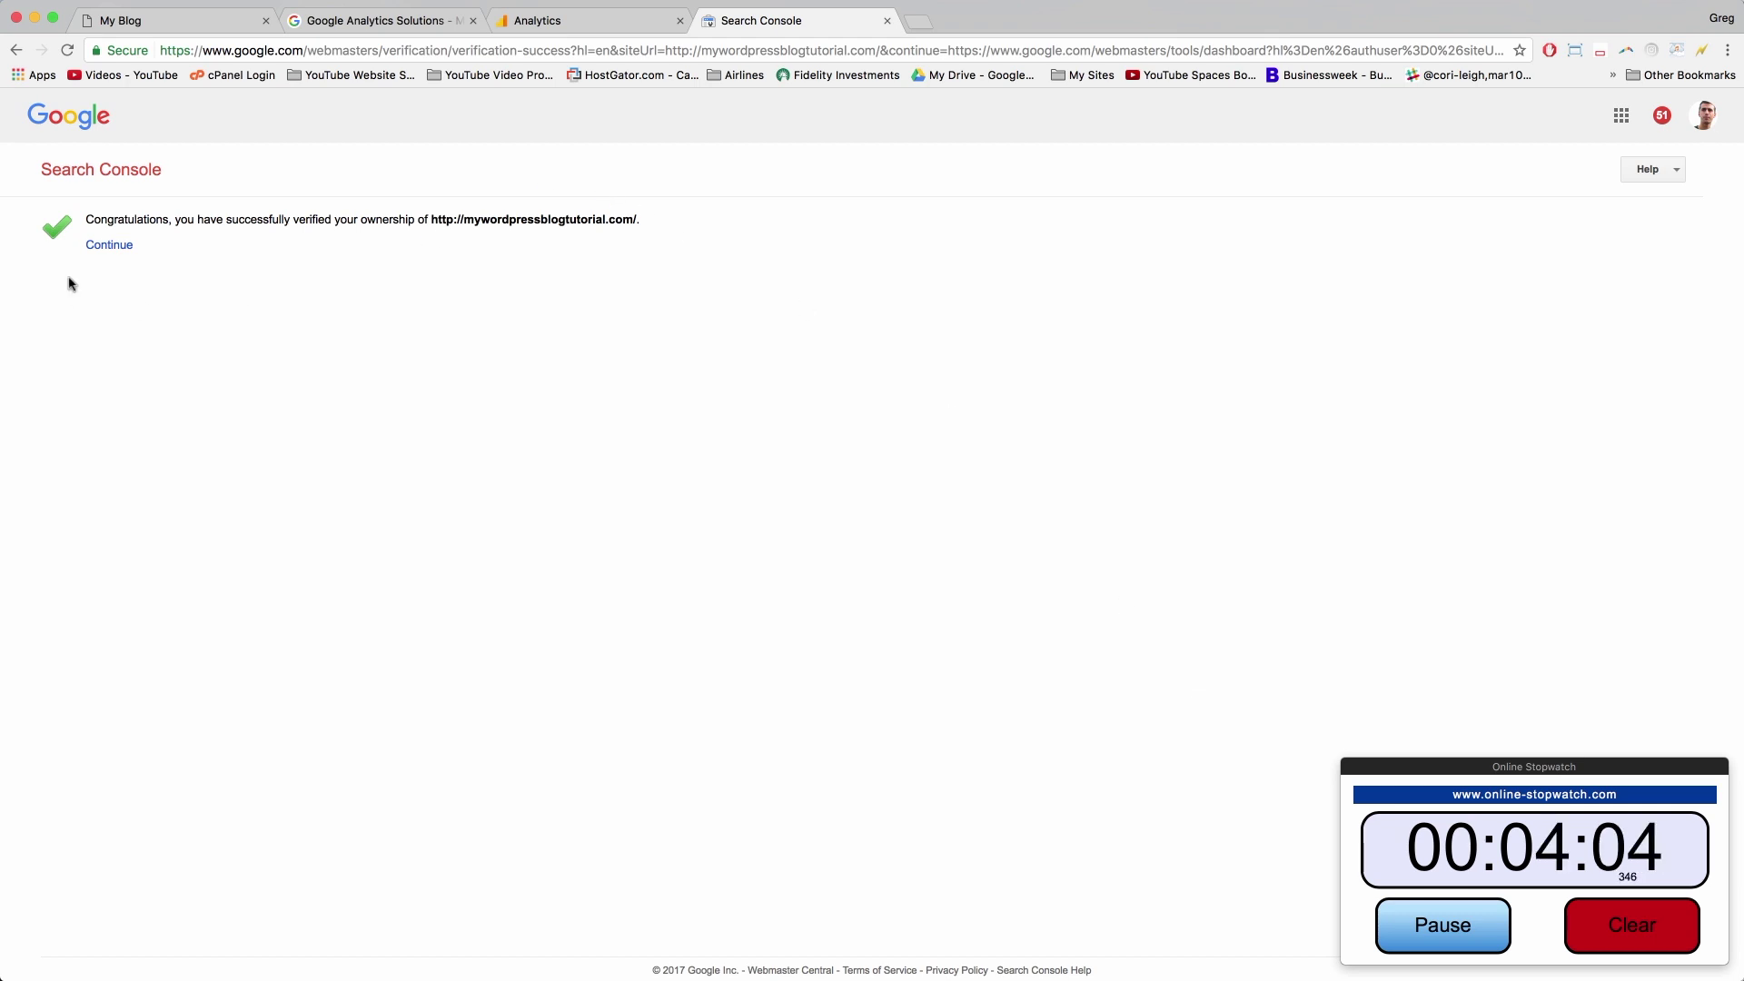
pyautogui.click(100, 247)
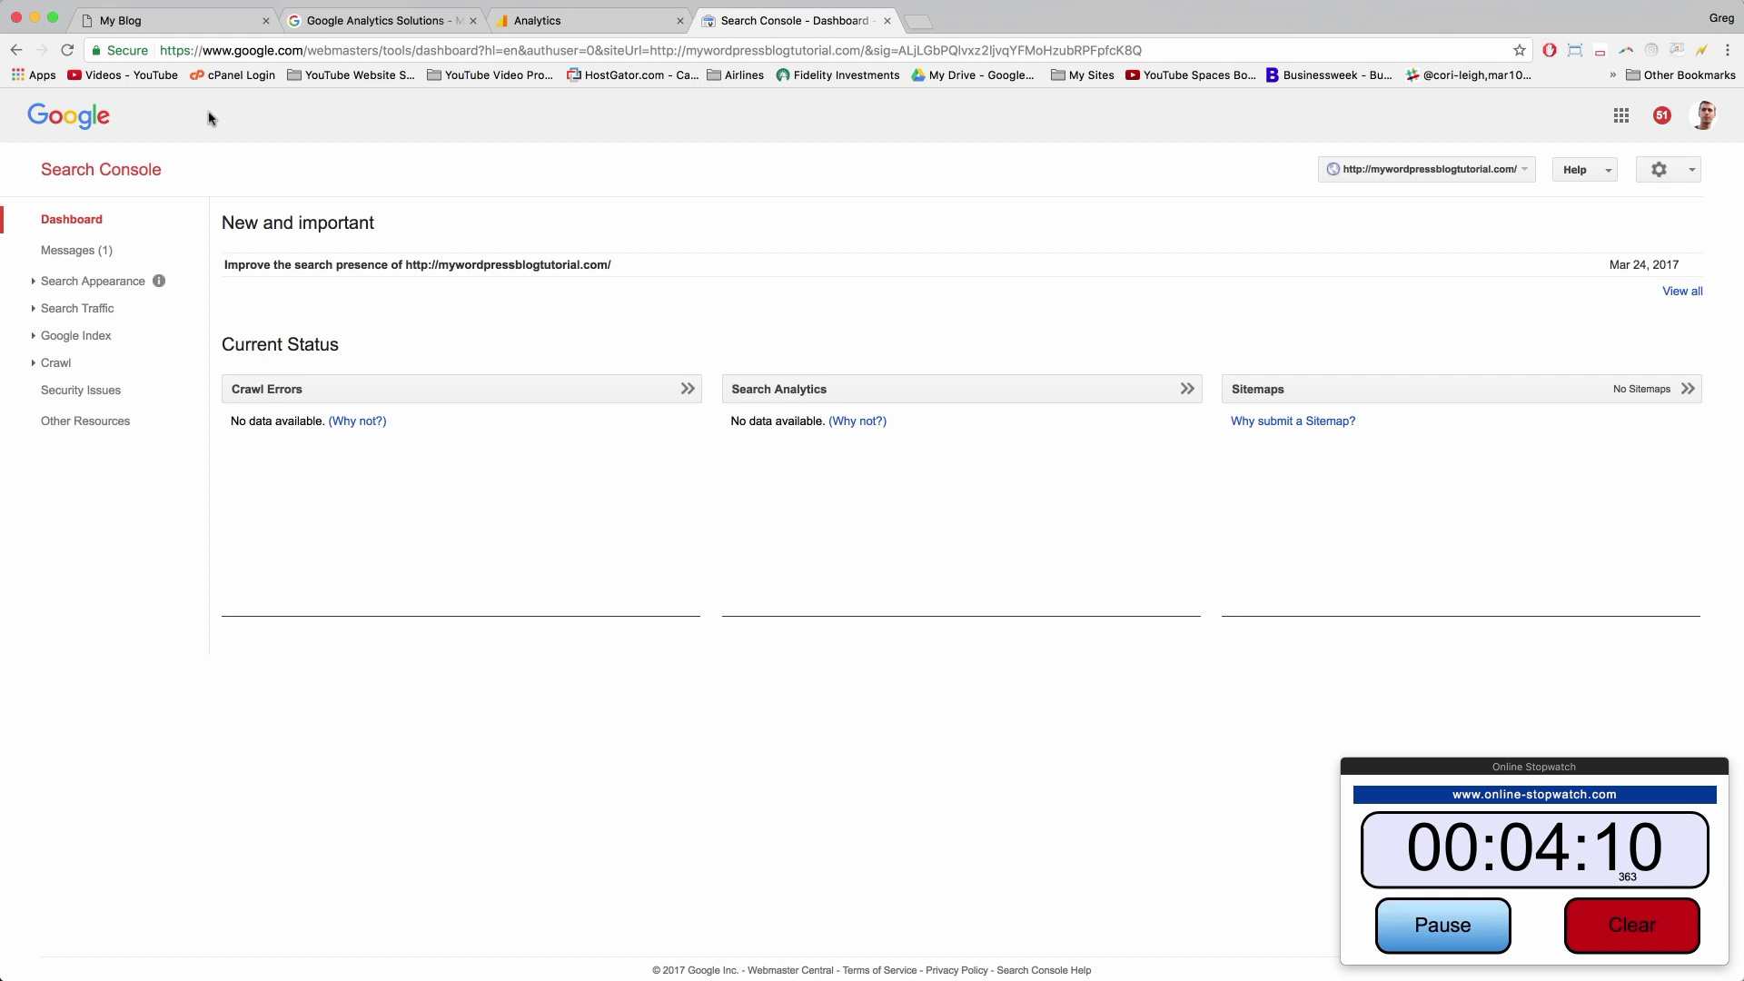
# Open Analytics' Behavior > Site Content > All Pages report showing 0 pageviews, then a new tab
pyautogui.click(582, 22)
pyautogui.scroll(10, 650, 262)
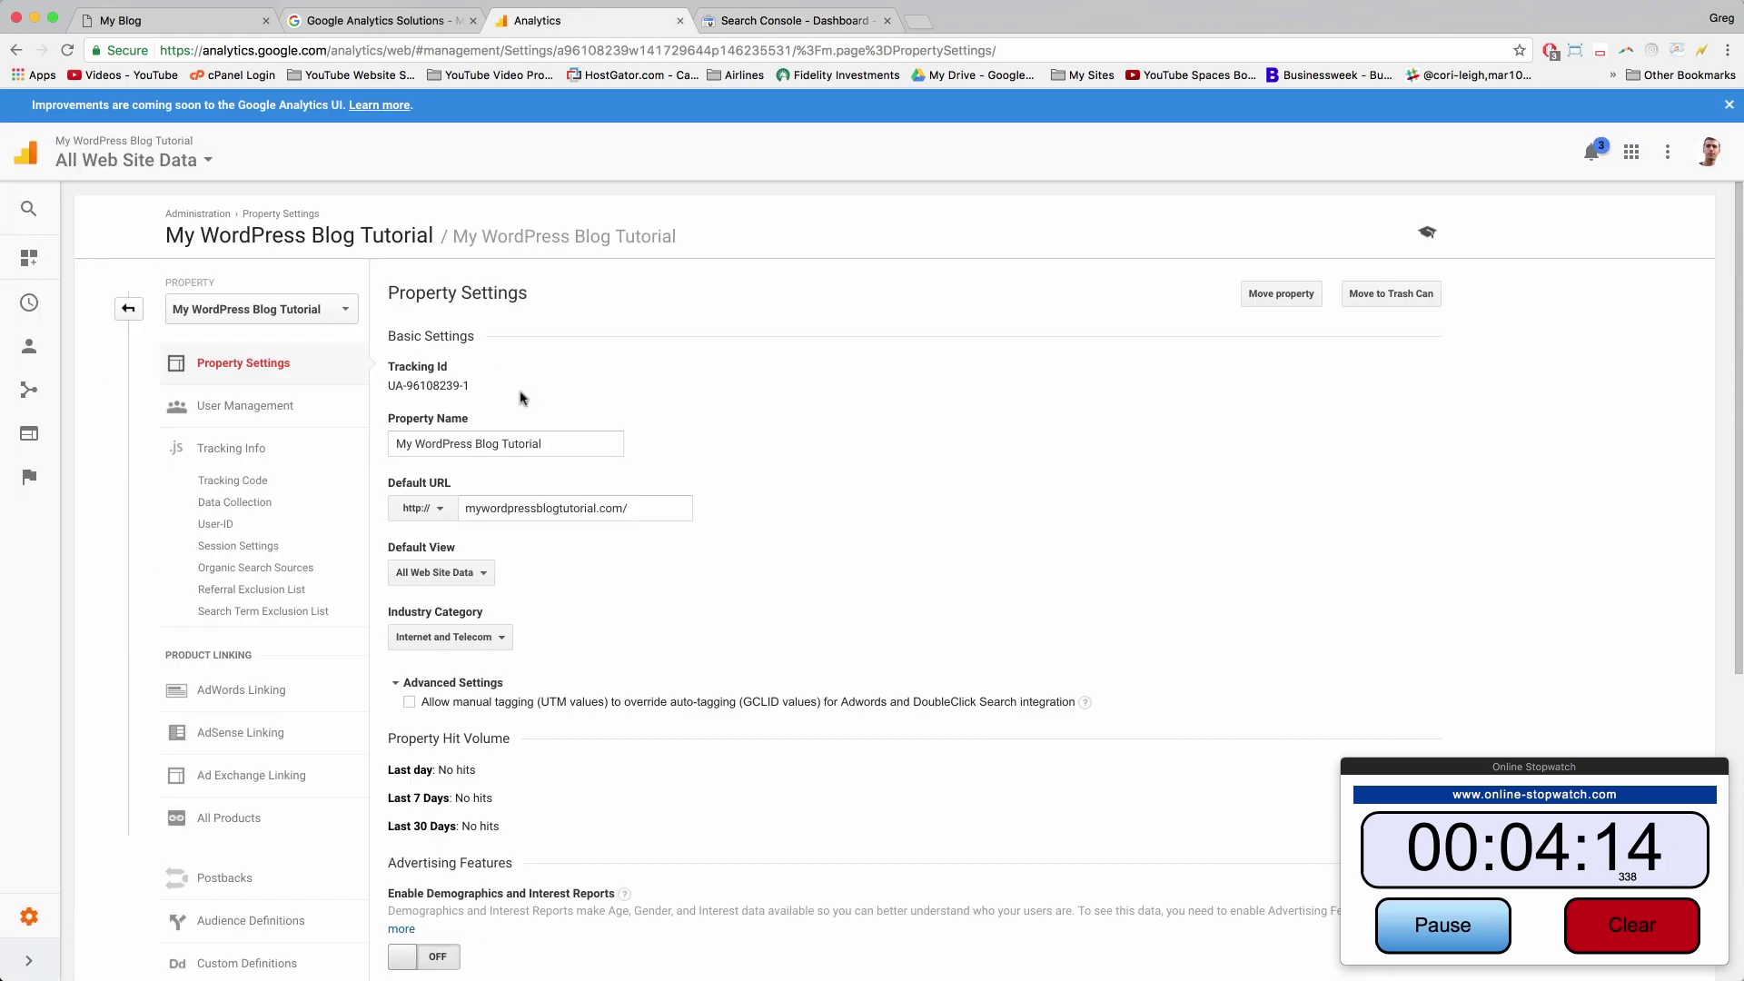
pyautogui.moveTo(25, 297)
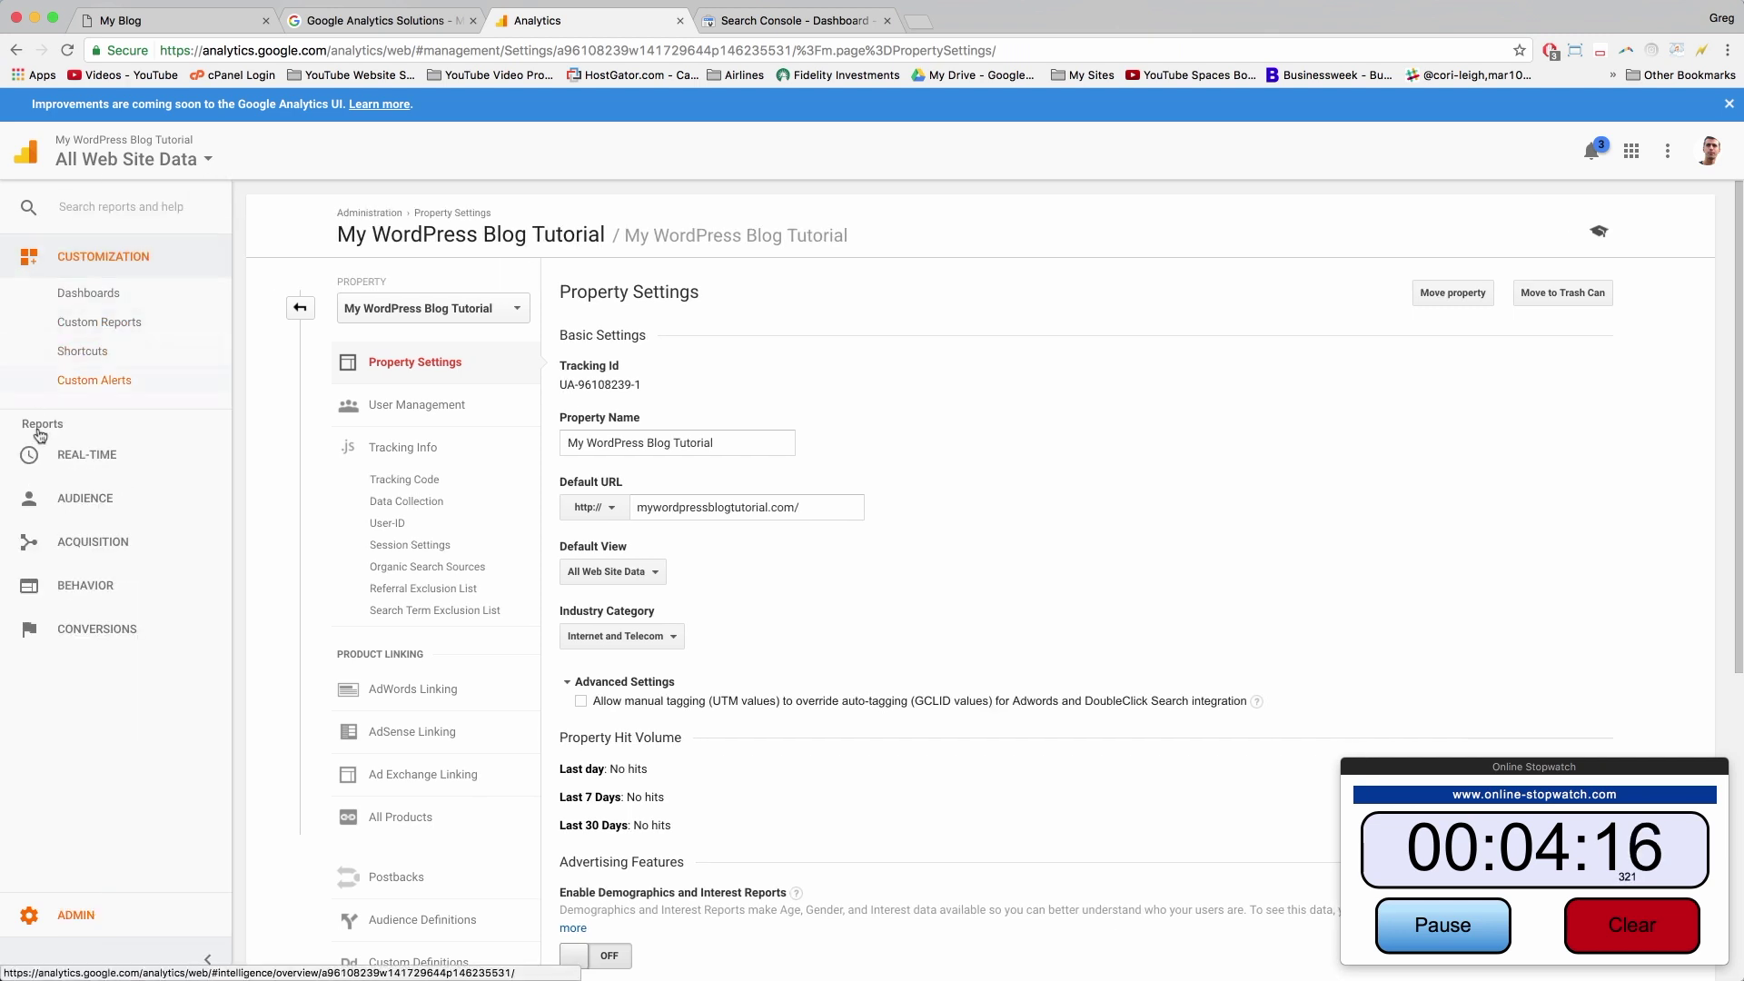
pyautogui.click(51, 491)
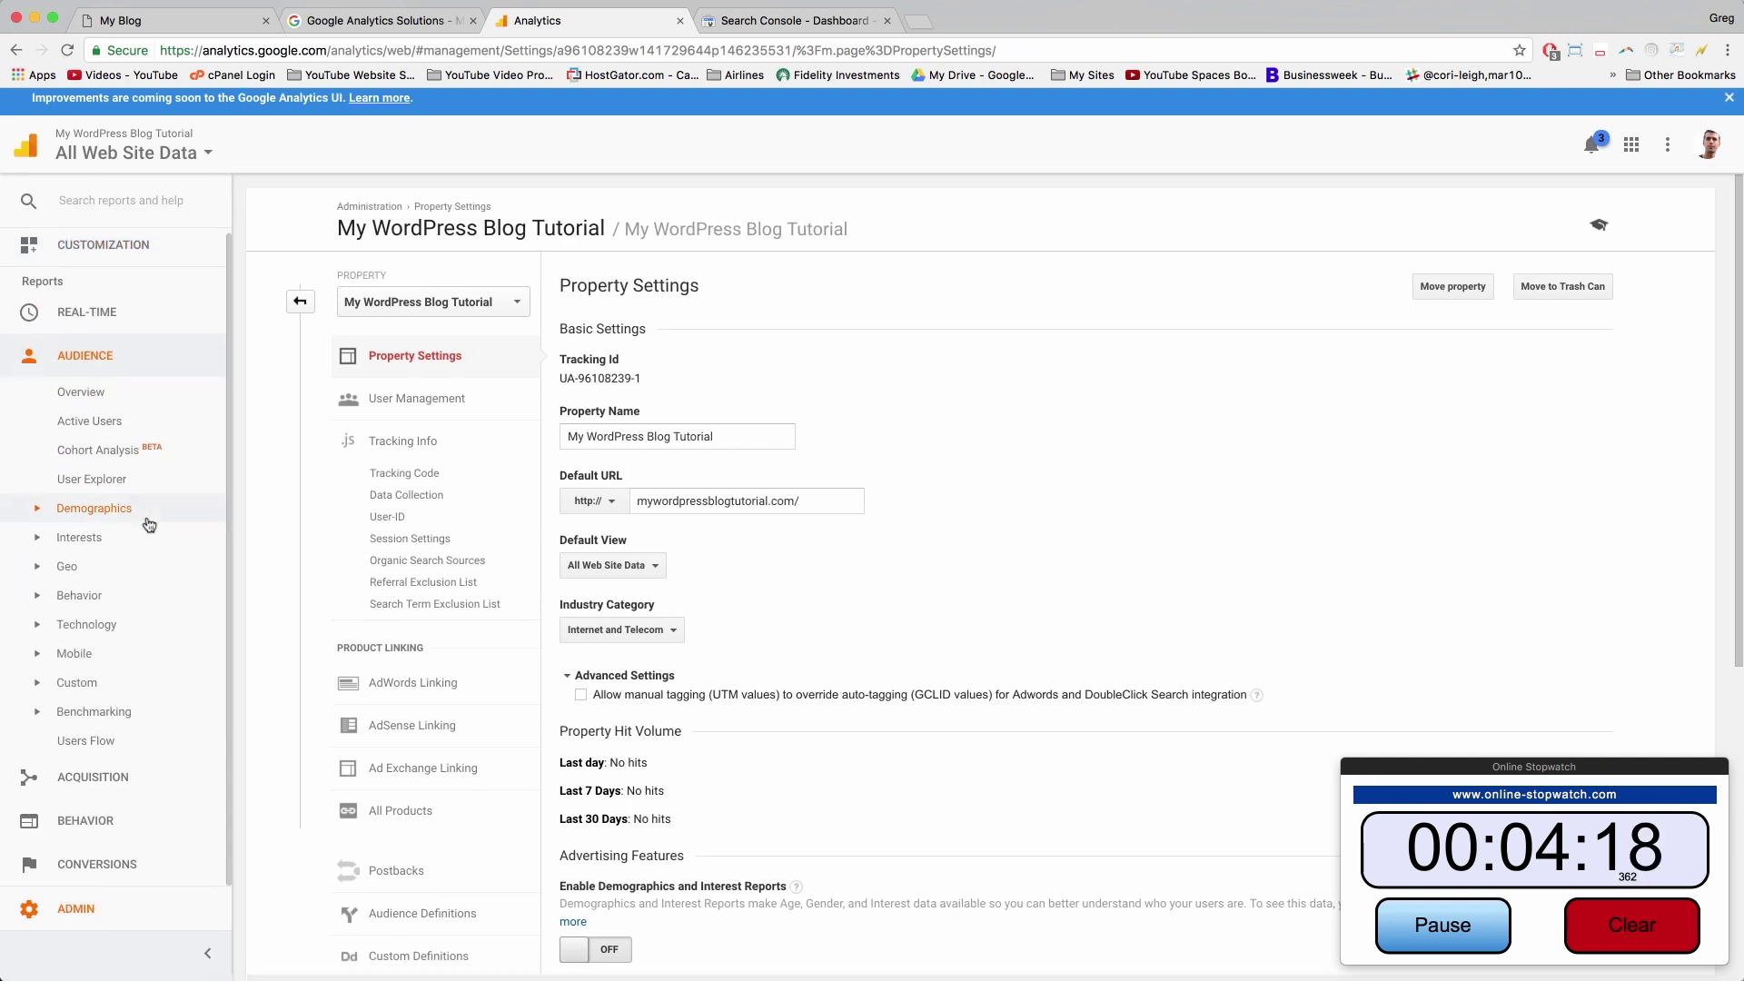
pyautogui.click(80, 826)
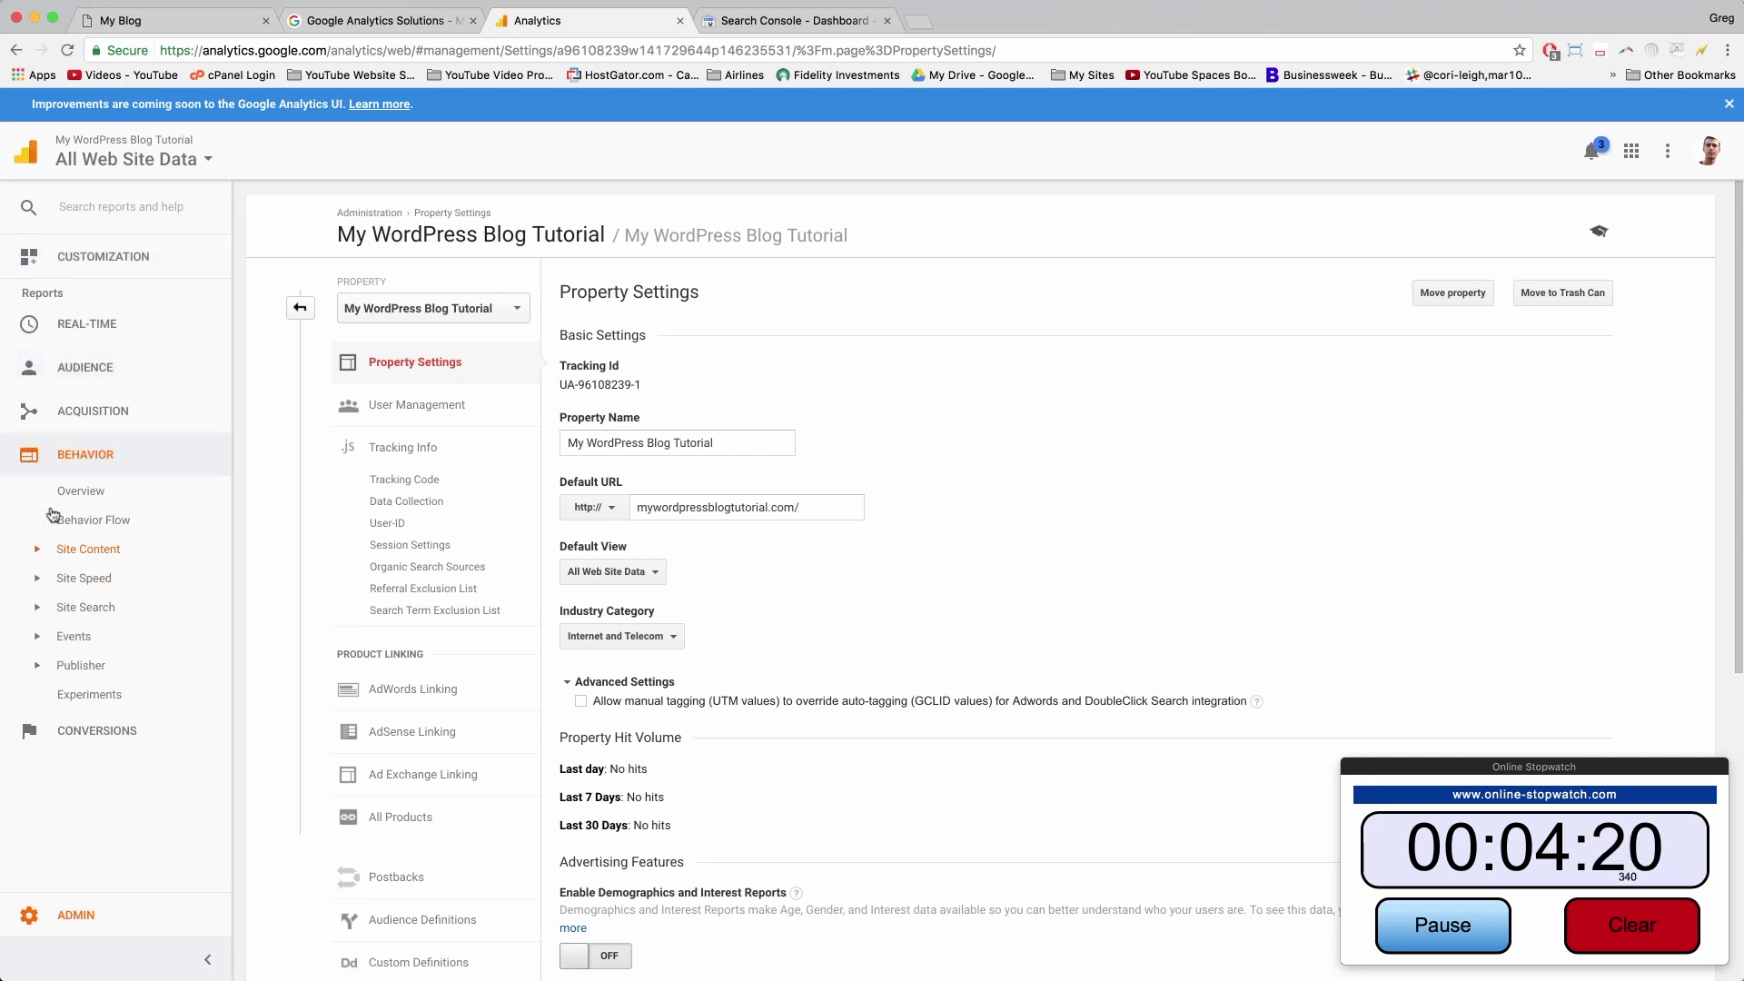
pyautogui.click(87, 550)
pyautogui.click(85, 580)
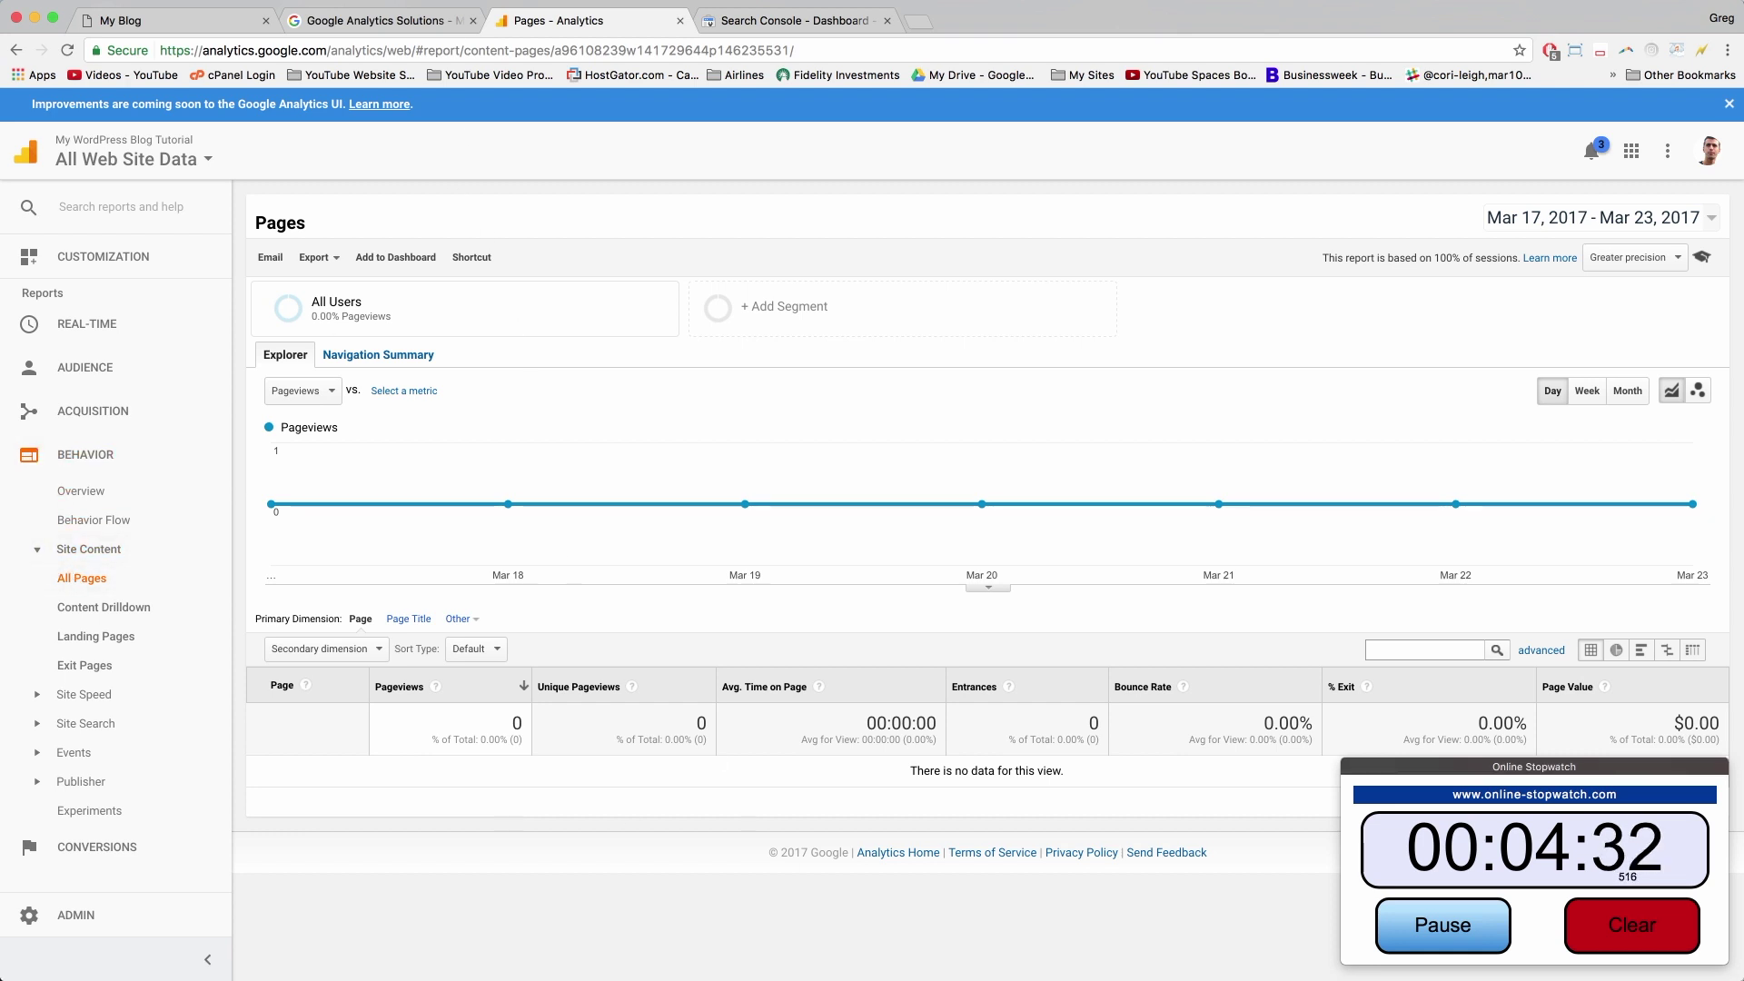
pyautogui.click(921, 27)
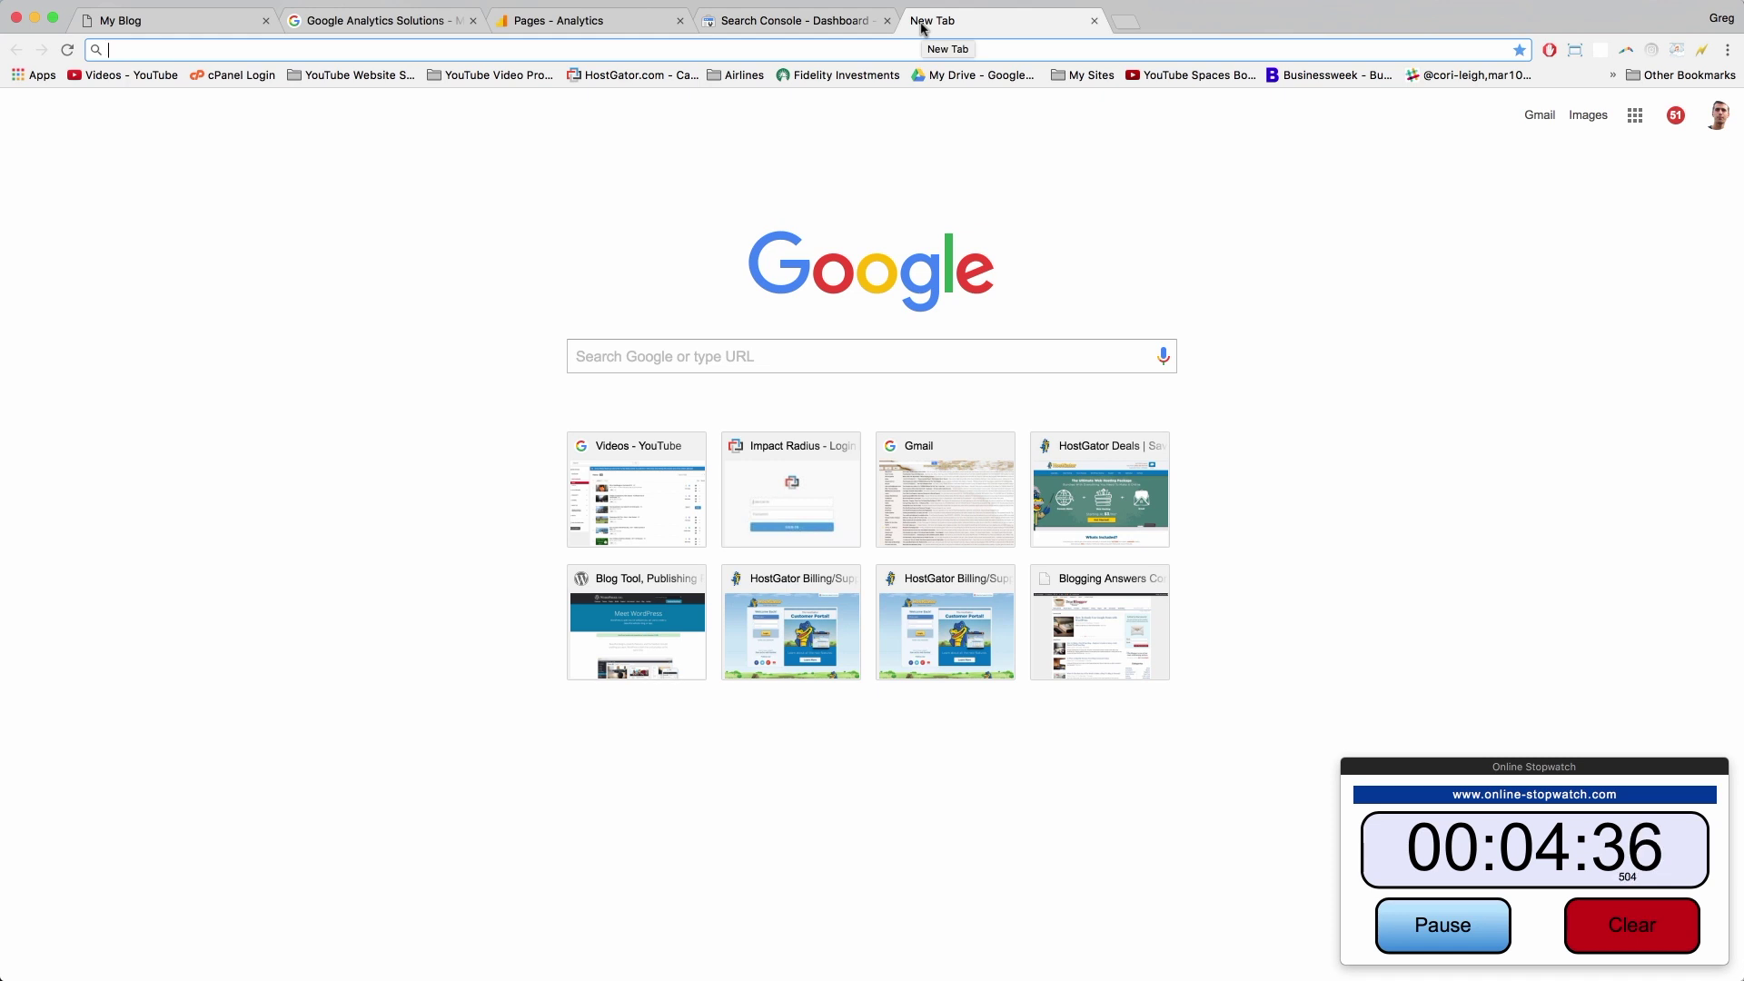
# Search Google for 'submit my url to google'
pyautogui.write('subt')
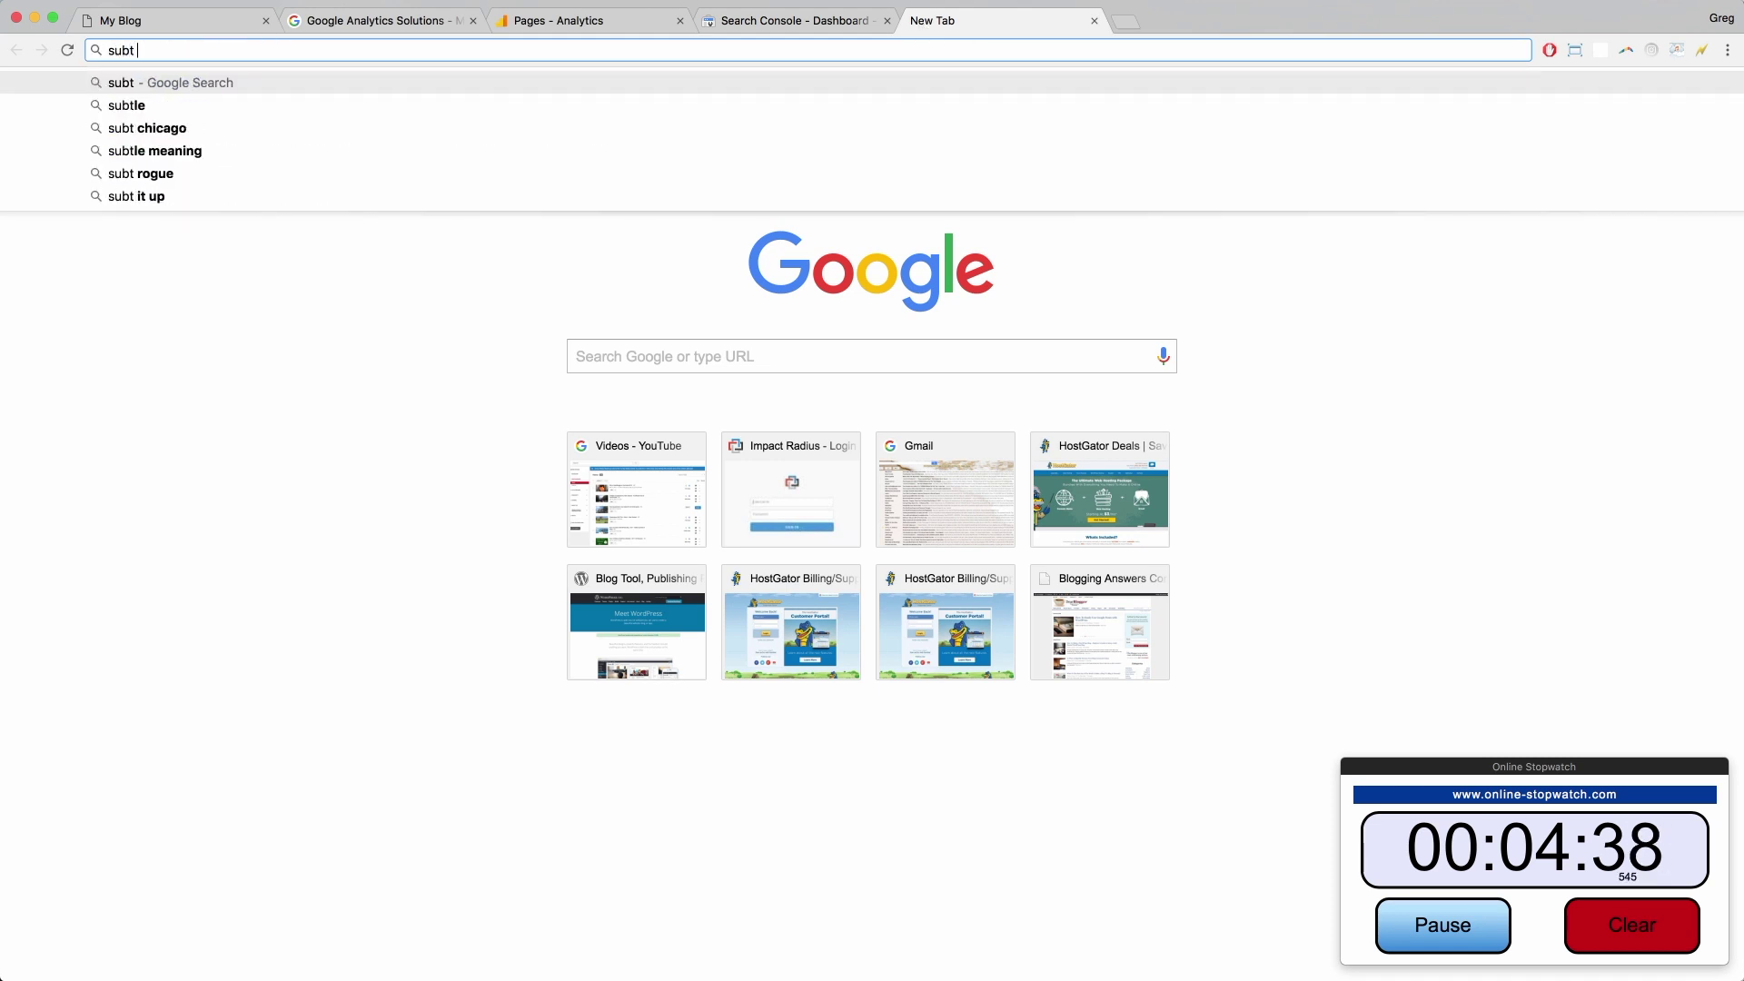
pyautogui.press('BackSpace')
pyautogui.write('mit my ural')
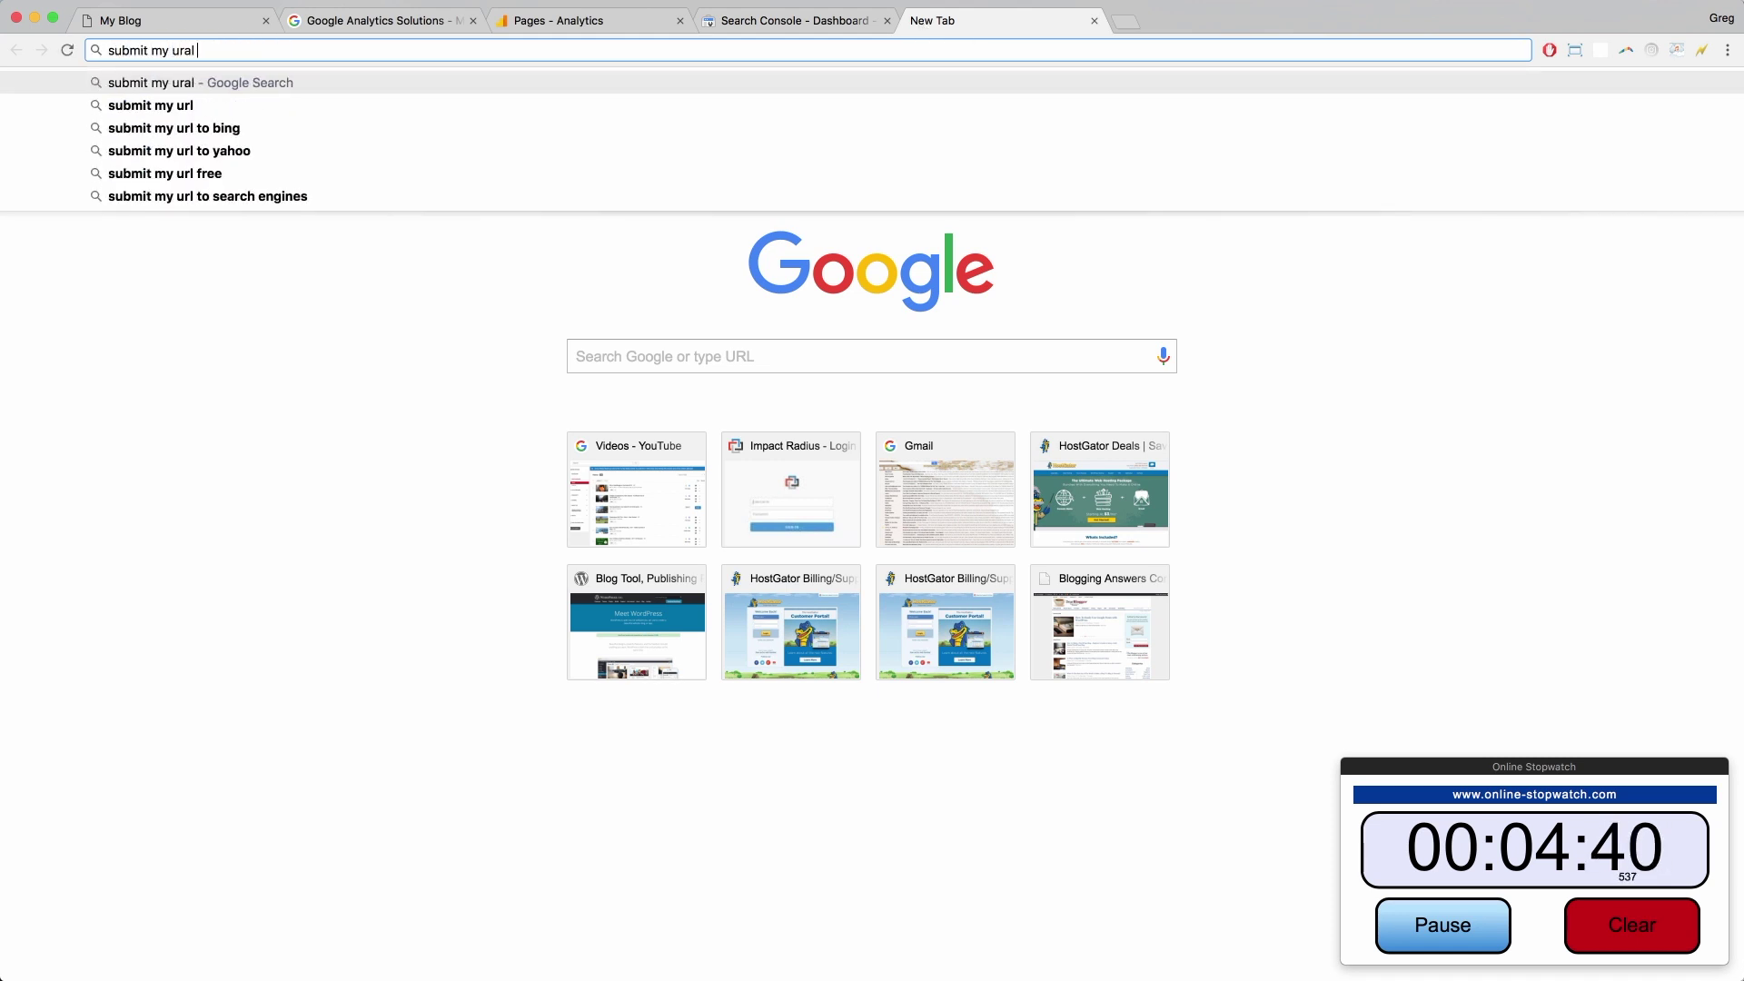
pyautogui.press('BackSpace')
pyautogui.press('BackSpace')
pyautogui.write('l to google')
pyautogui.press('Return')
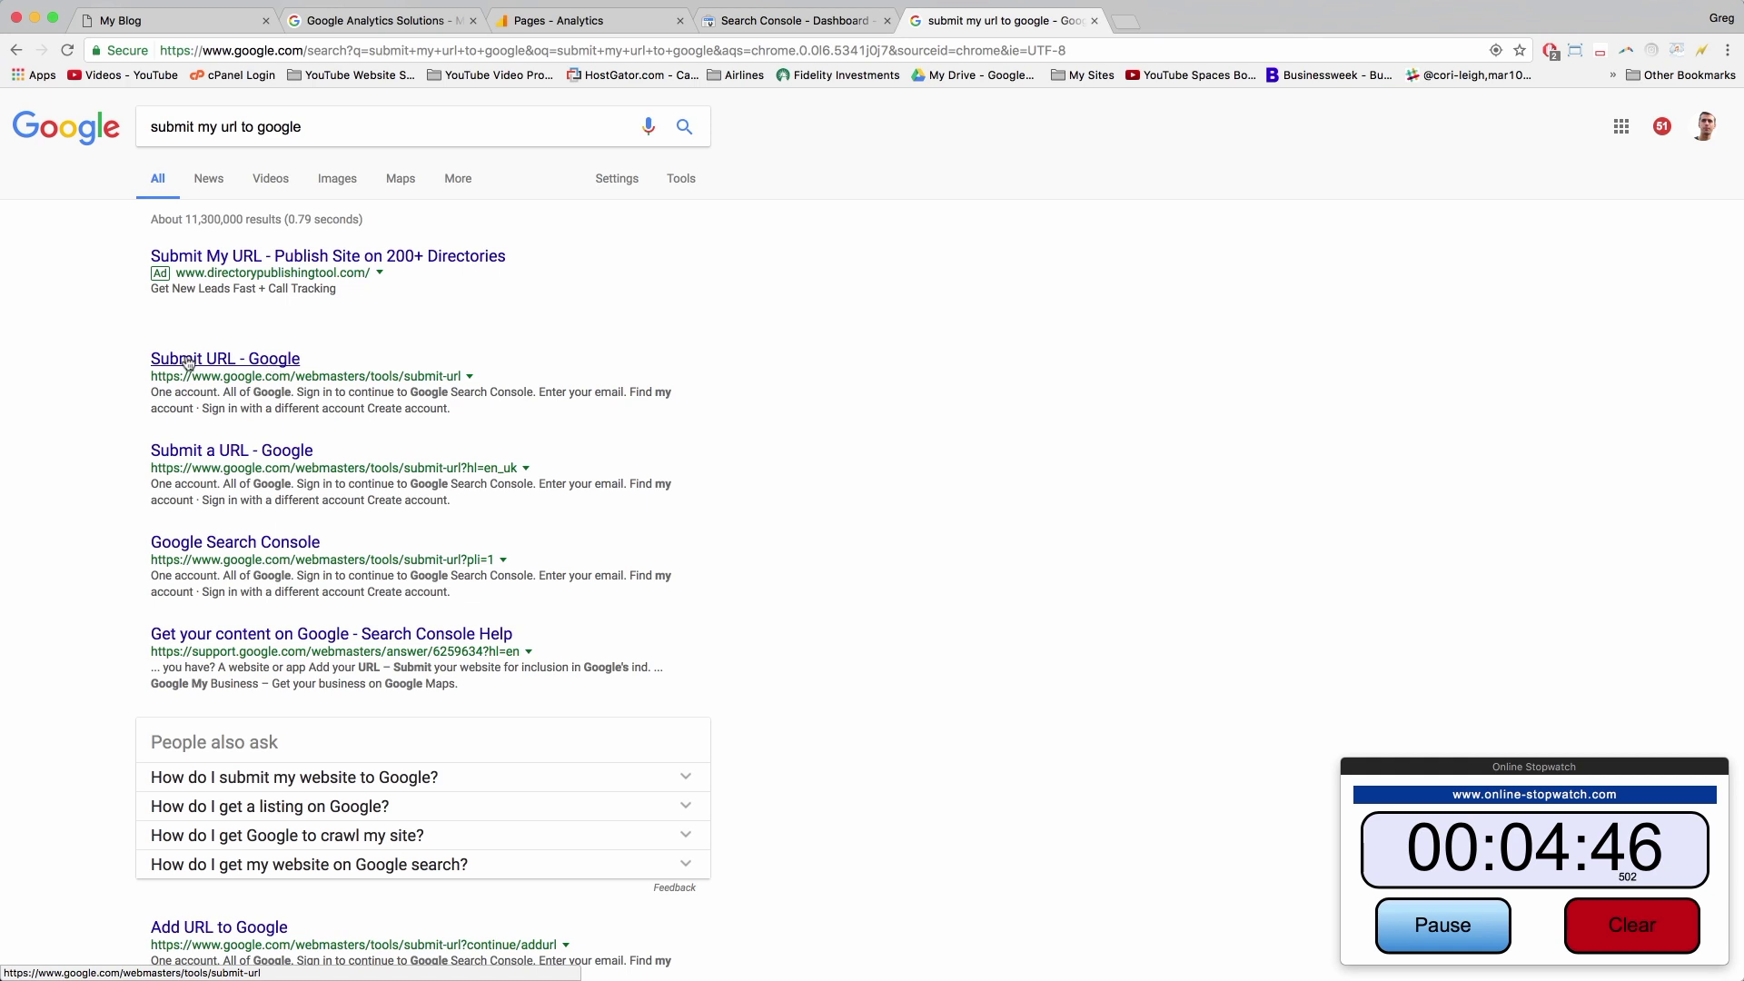
# On Google's Submit URL page, paste the blog's address, pass the robot check, and submit
pyautogui.click(262, 363)
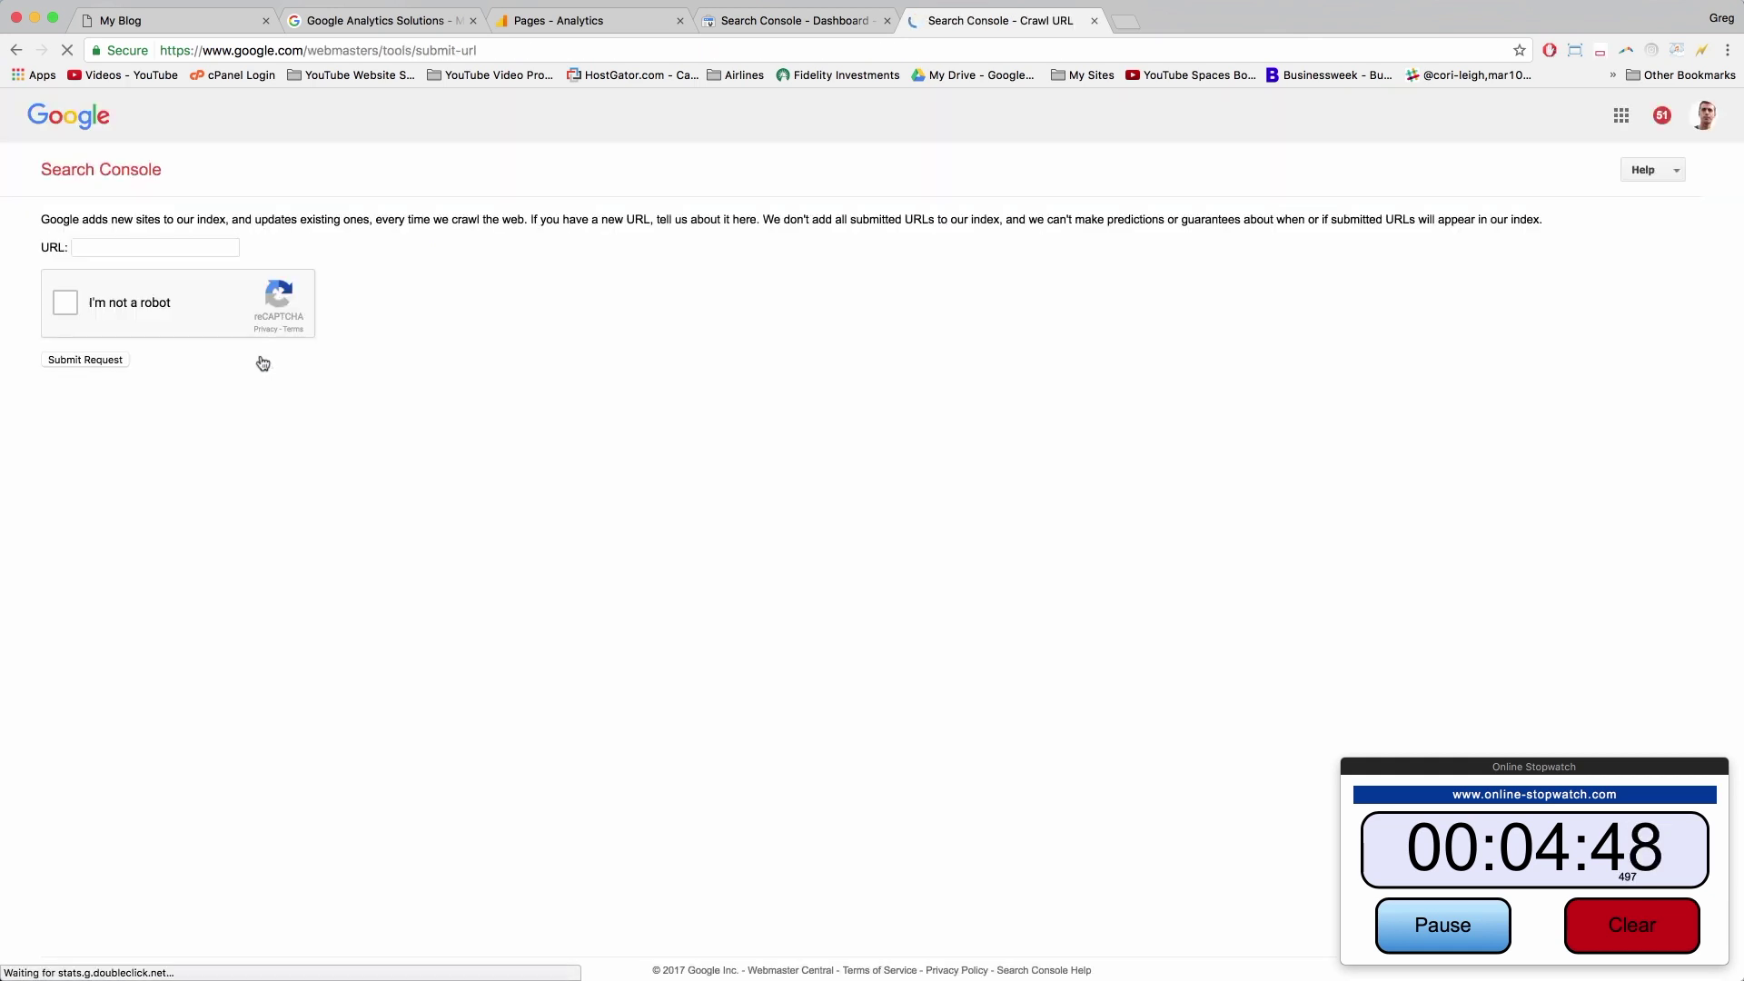
pyautogui.click(156, 248)
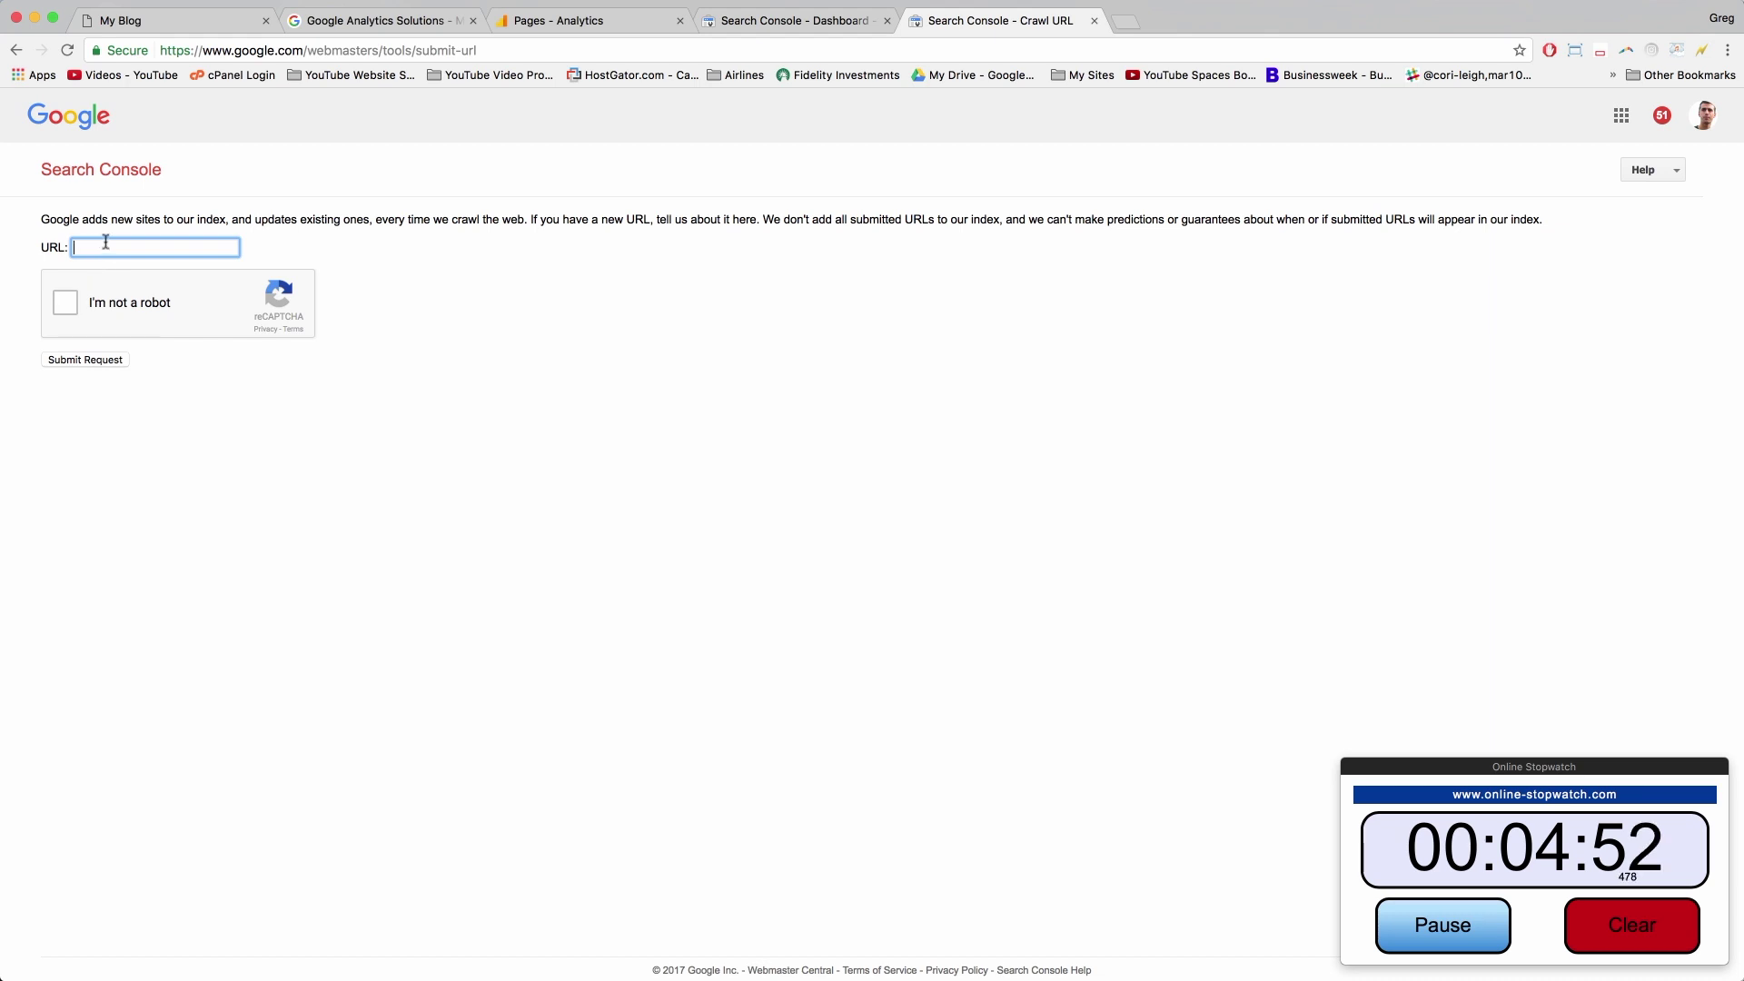
pyautogui.rightClick(106, 242)
pyautogui.click(138, 333)
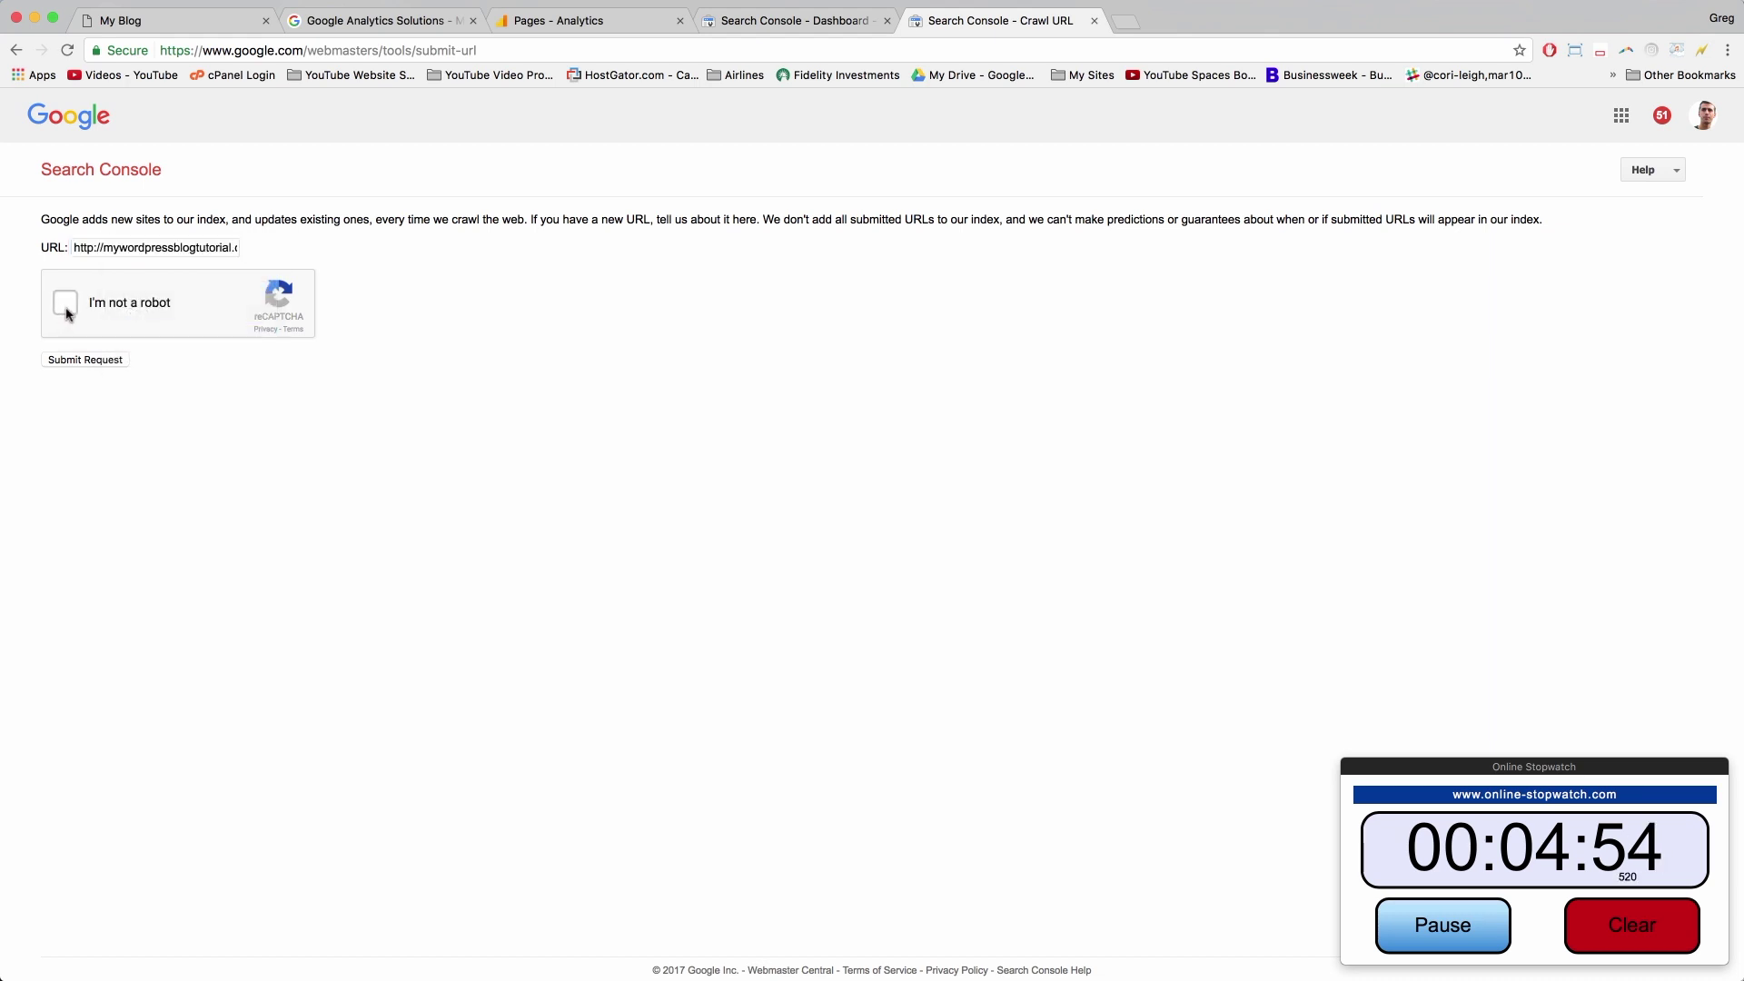
pyautogui.click(66, 306)
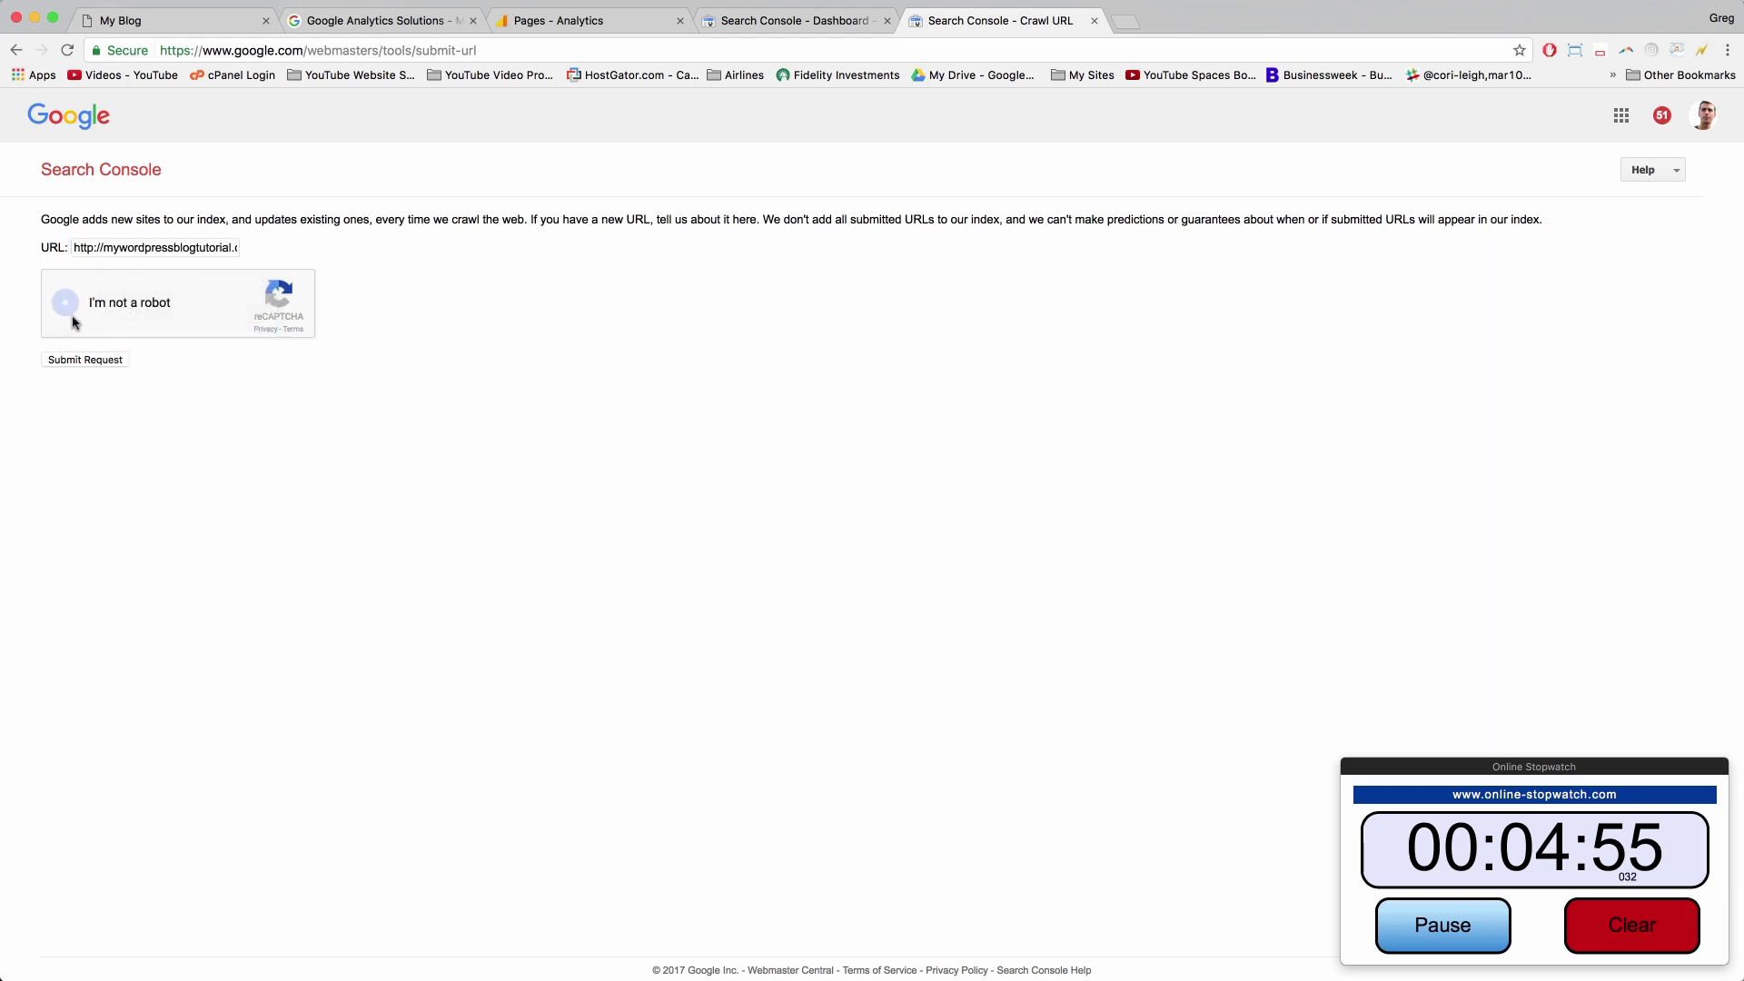
pyautogui.click(92, 362)
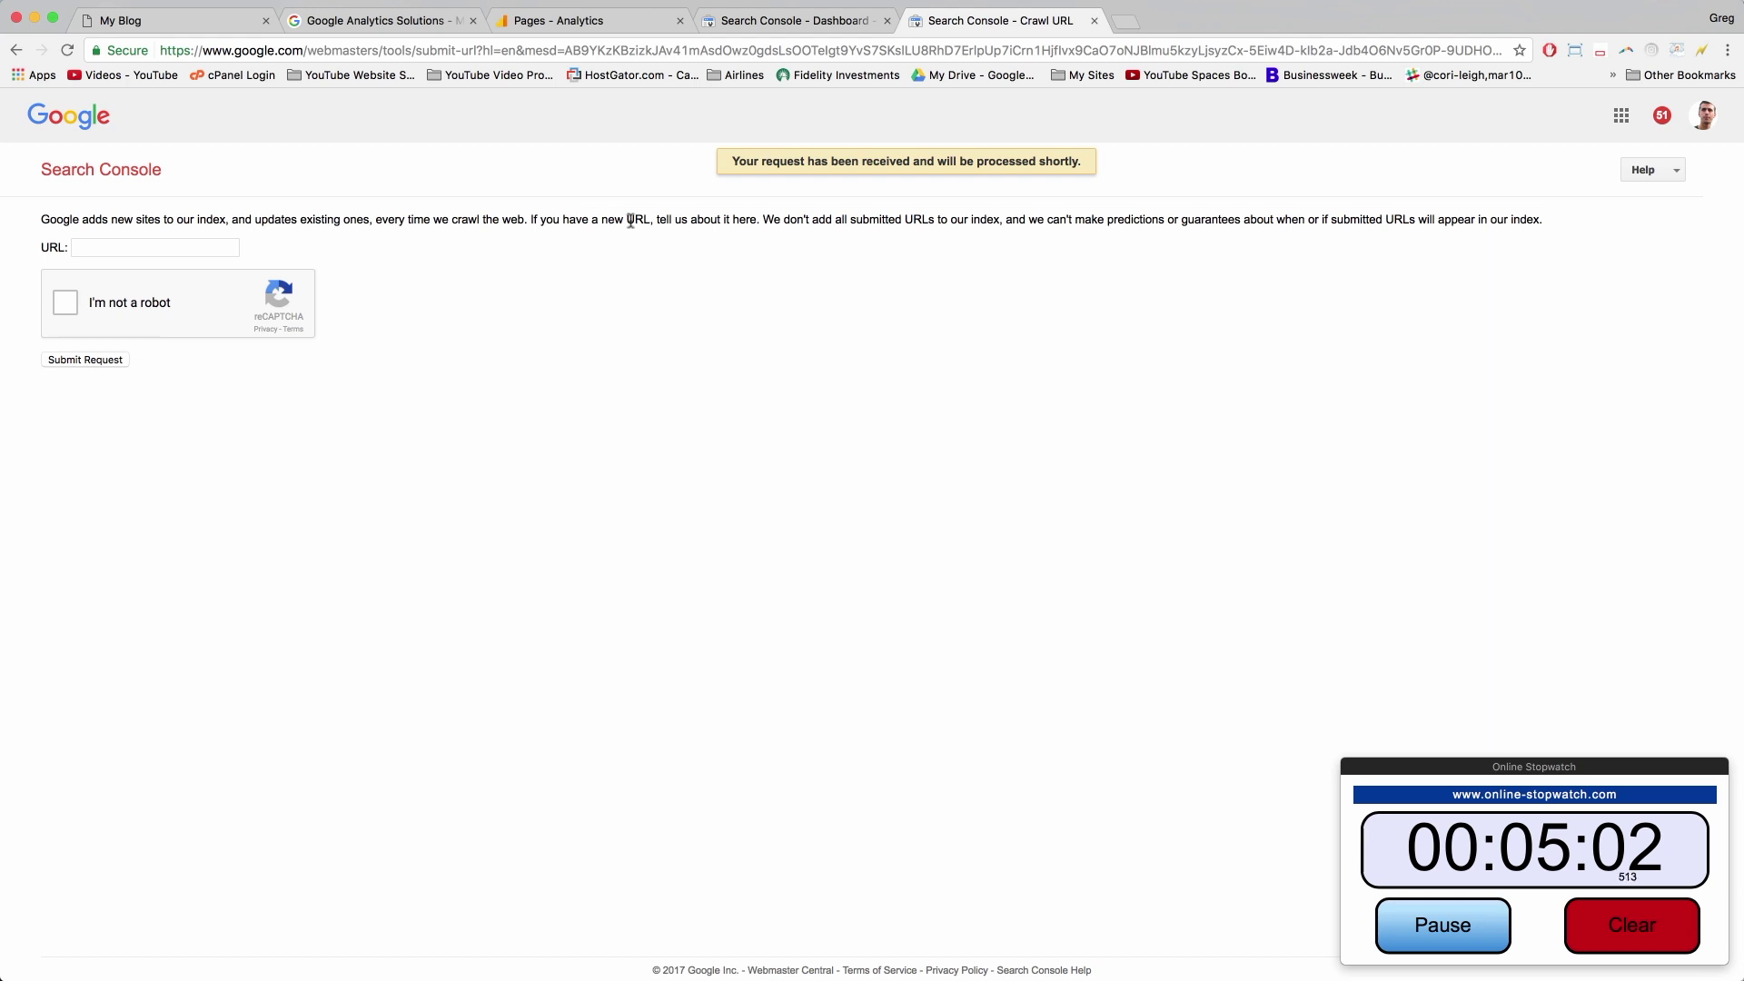
# Review the crawl-request confirmation notice, then close the Crawl URL tab
pyautogui.moveTo(627, 220); pyautogui.dragTo(760, 220)
pyautogui.click(835, 221)
pyautogui.doubleClick(863, 222)
pyautogui.click(923, 223)
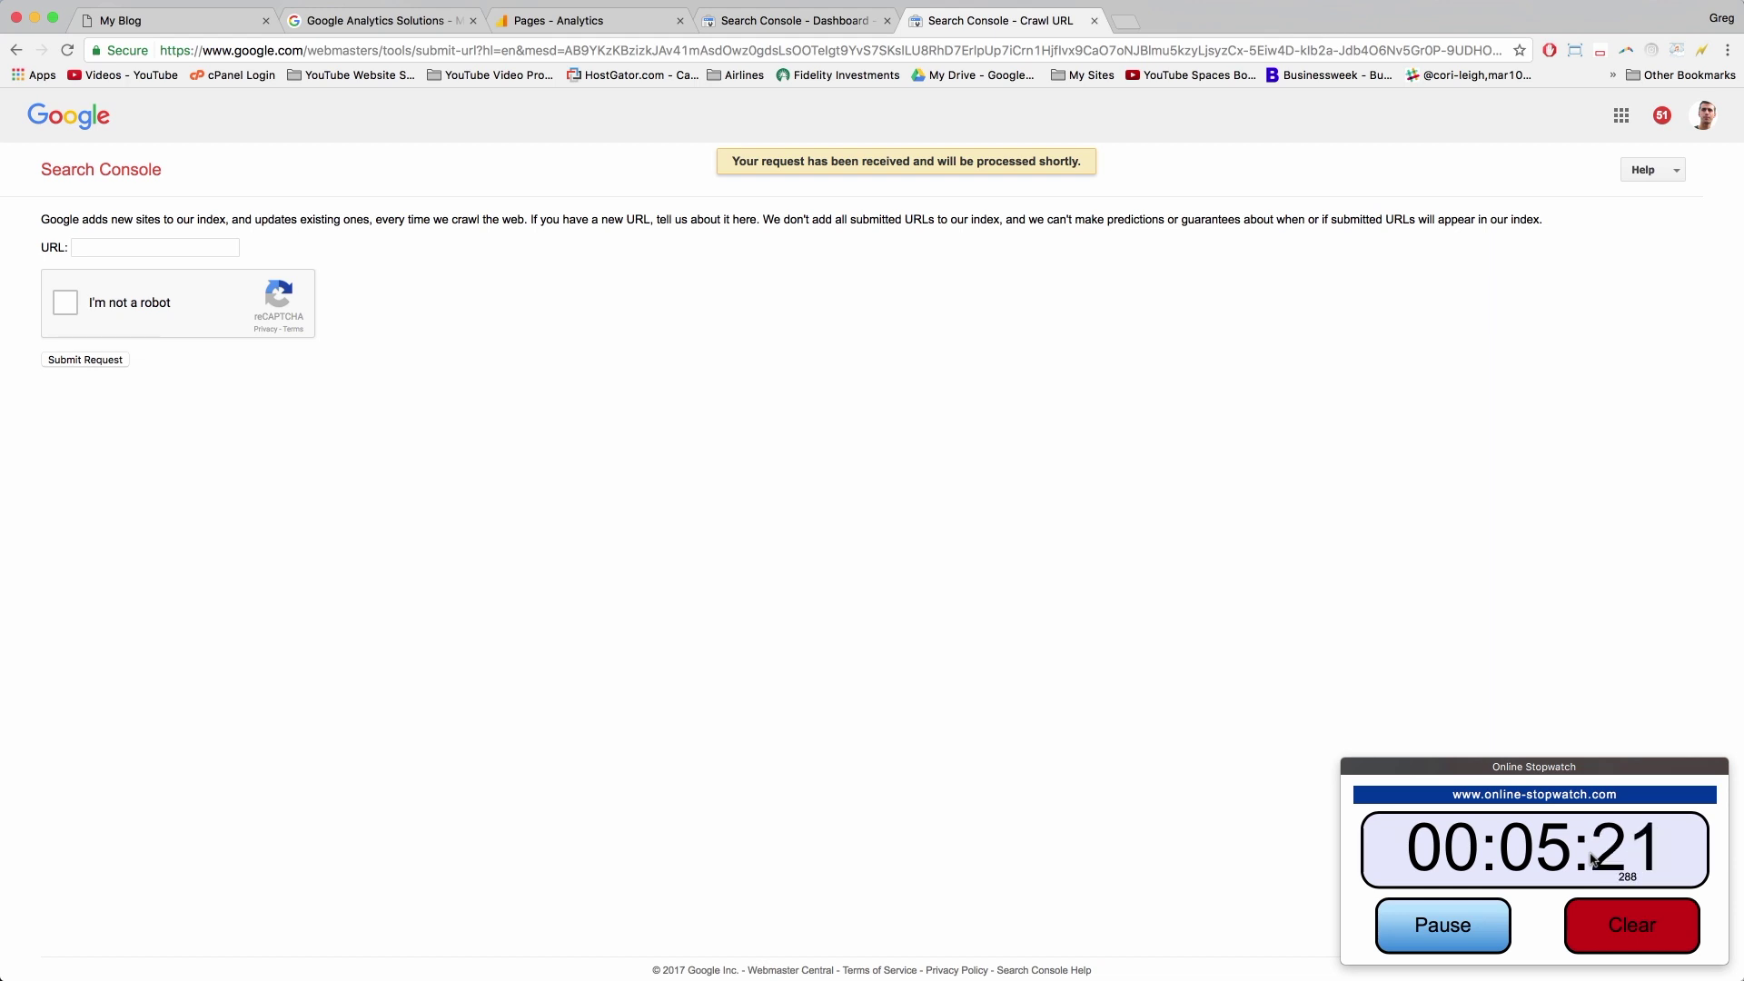
pyautogui.click(1094, 20)
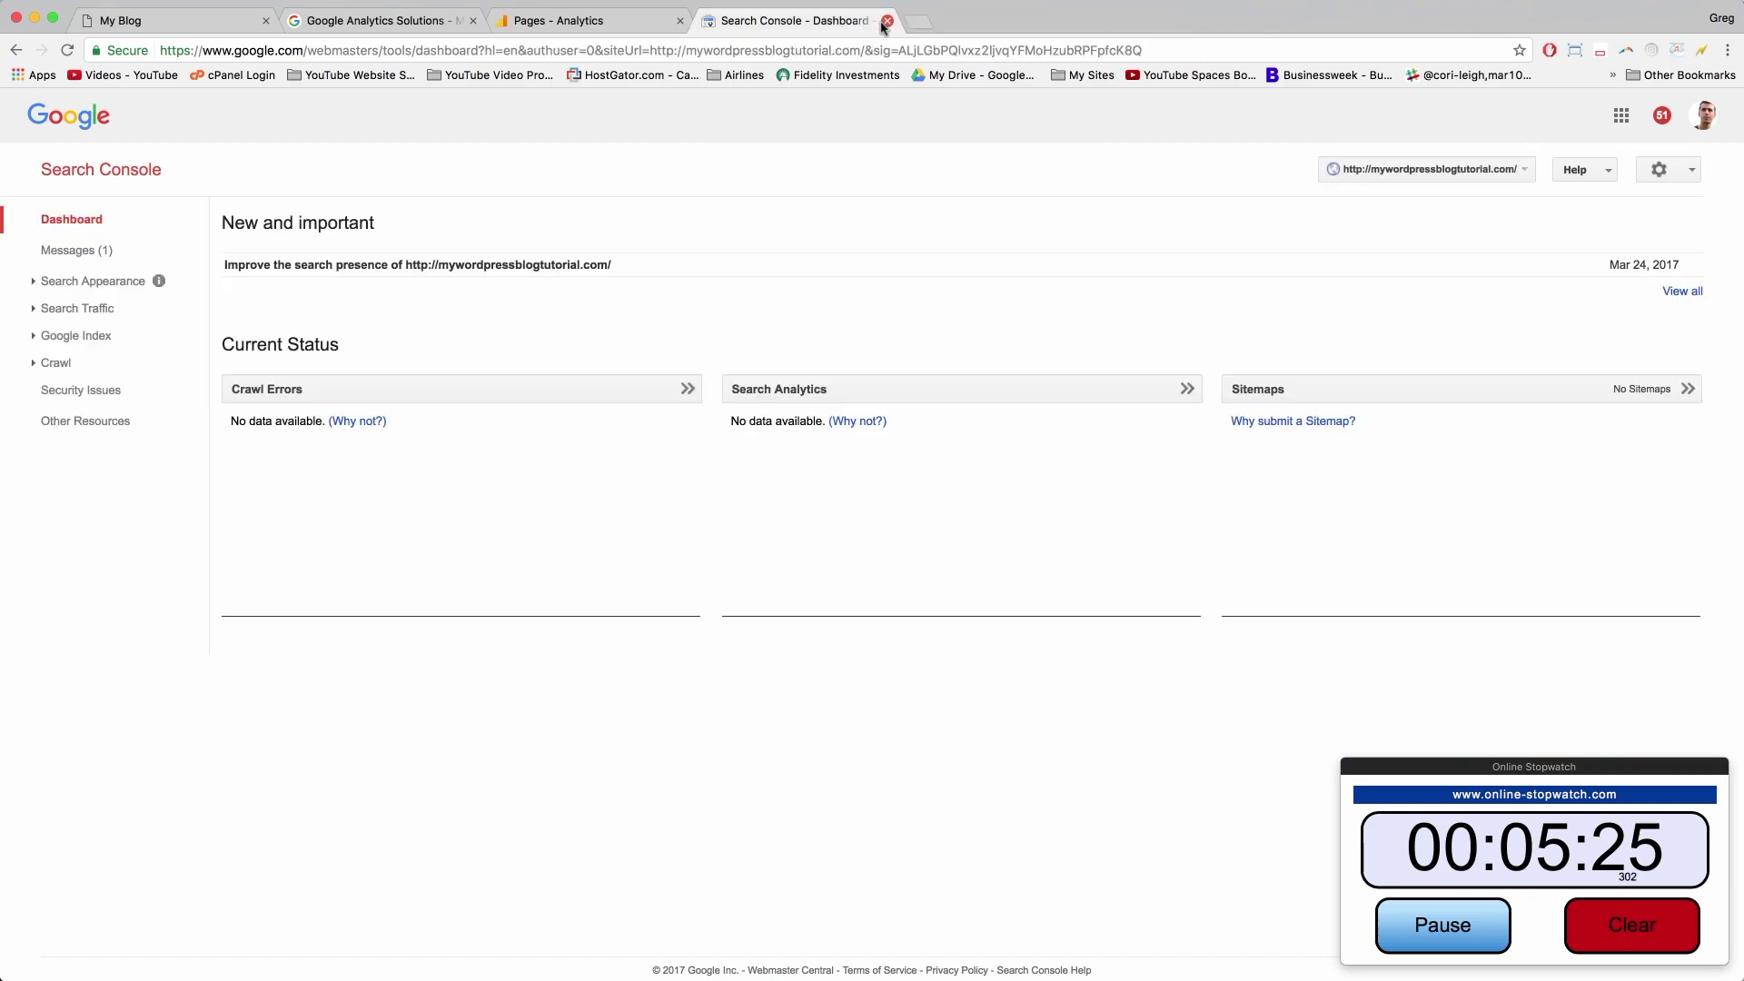